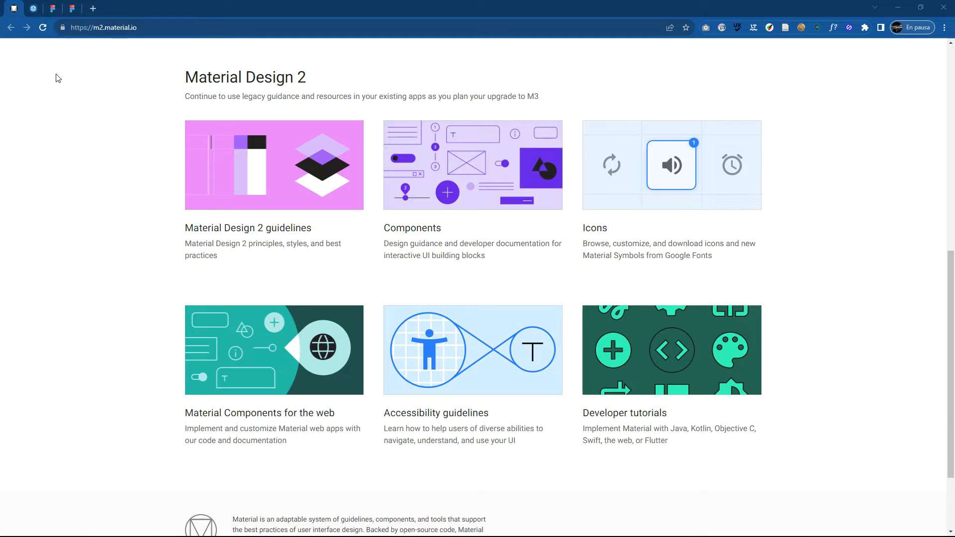
- Switch to the Material Design 3 site and look over the Sliders component page
click(35, 9)
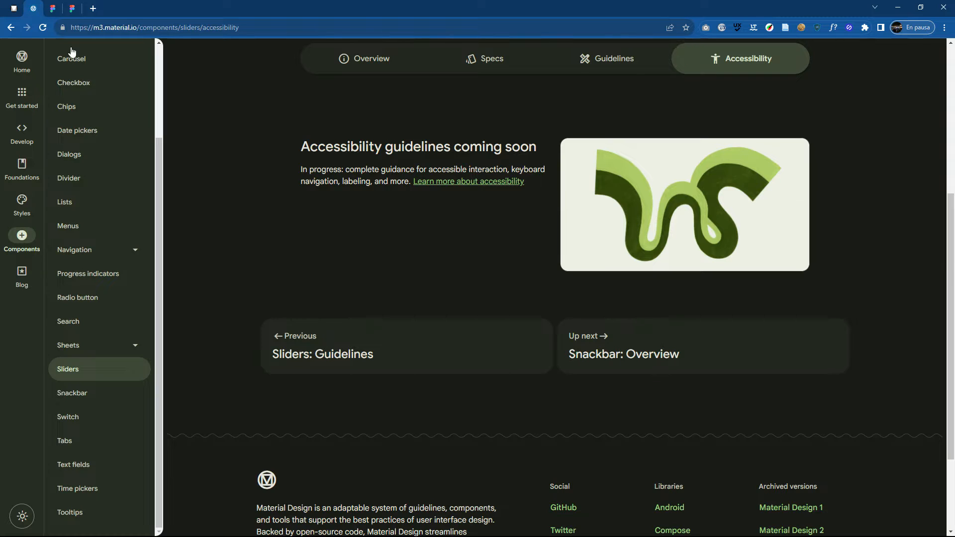
scroll(255, 162, up, 2)
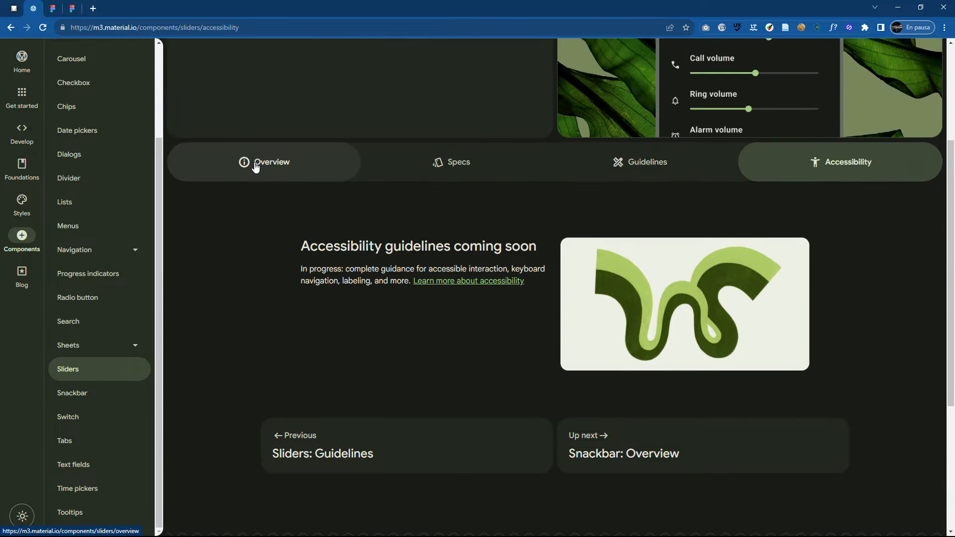
scroll(254, 164, up, 3)
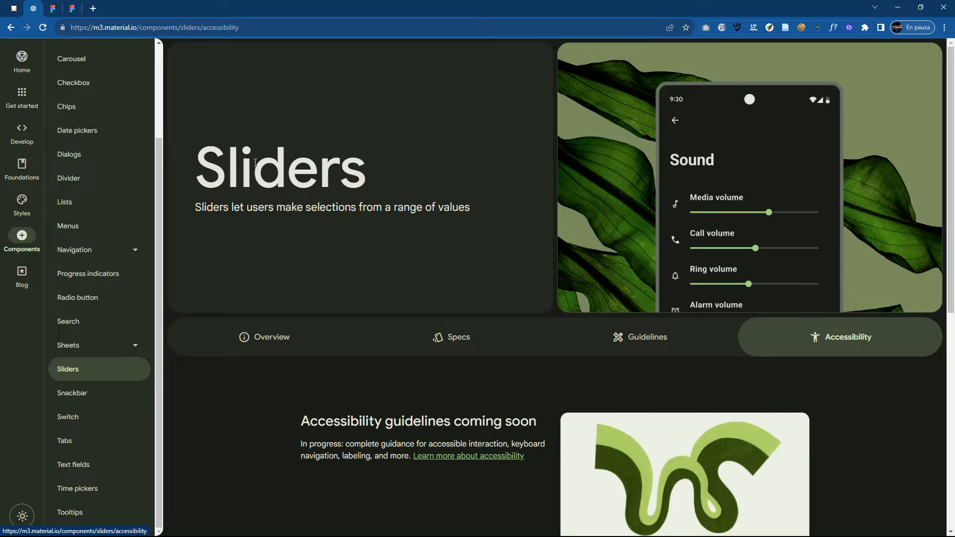
- Switch to the Material 3 Design Kit community page and open the kit as a Figma file
click(53, 10)
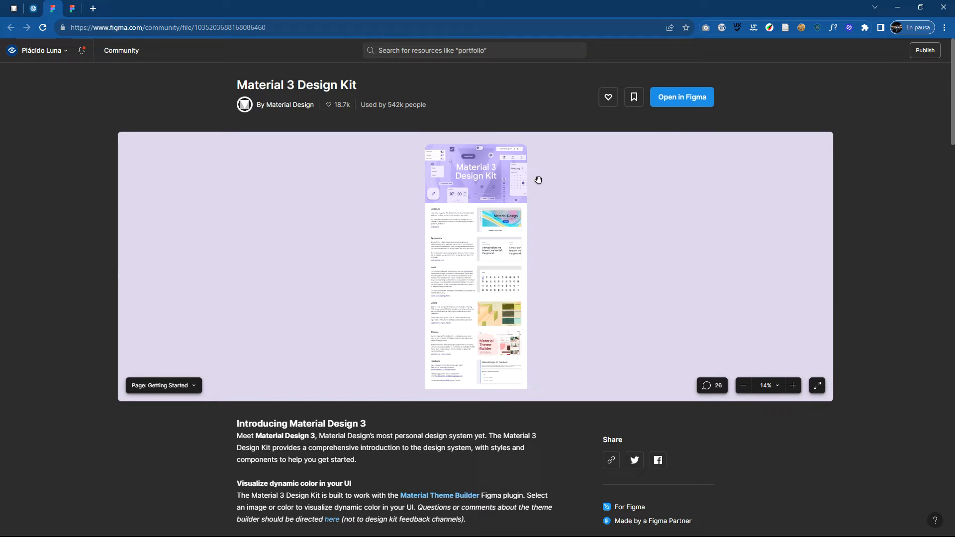
click(675, 98)
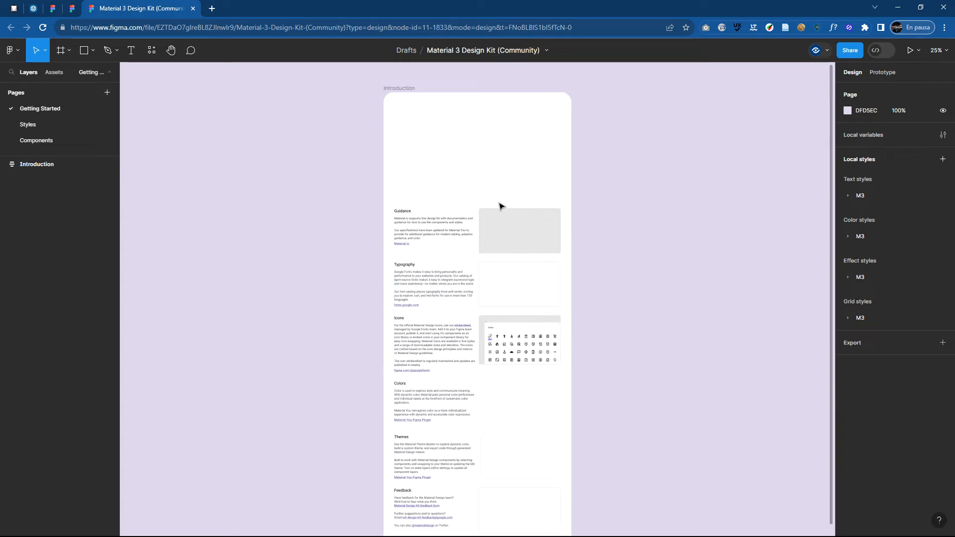
scroll(488, 220, up, 5)
scroll(488, 220, up, 5)
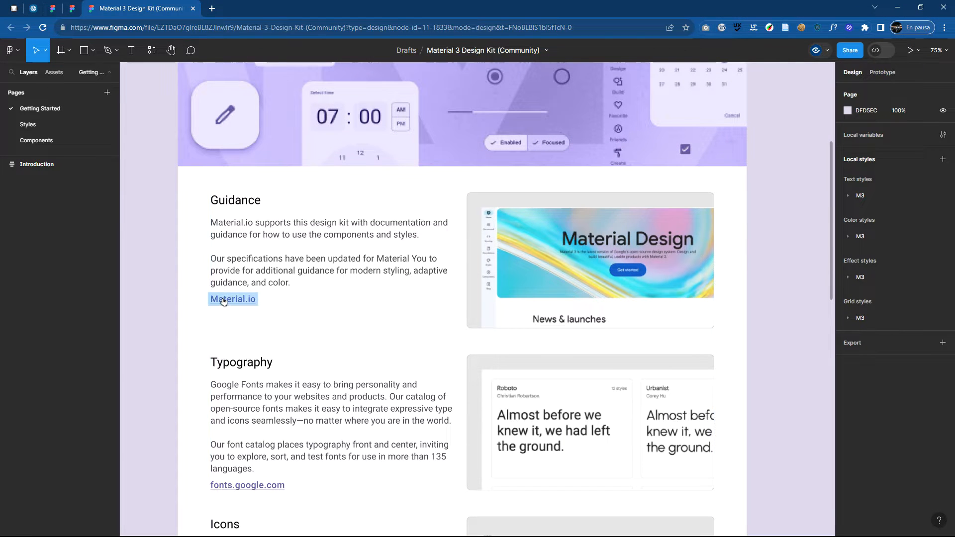
mouse_move(224, 300)
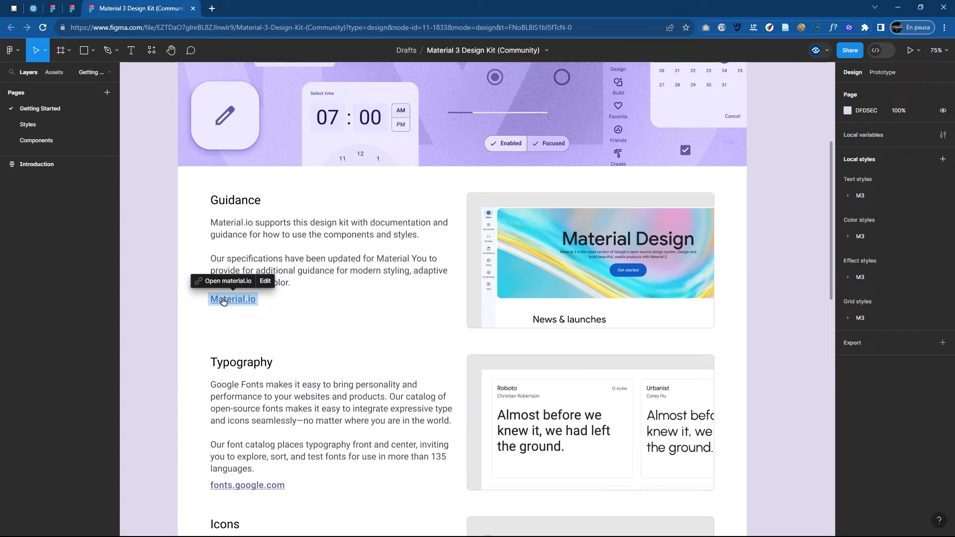
scroll(189, 311, down, 3)
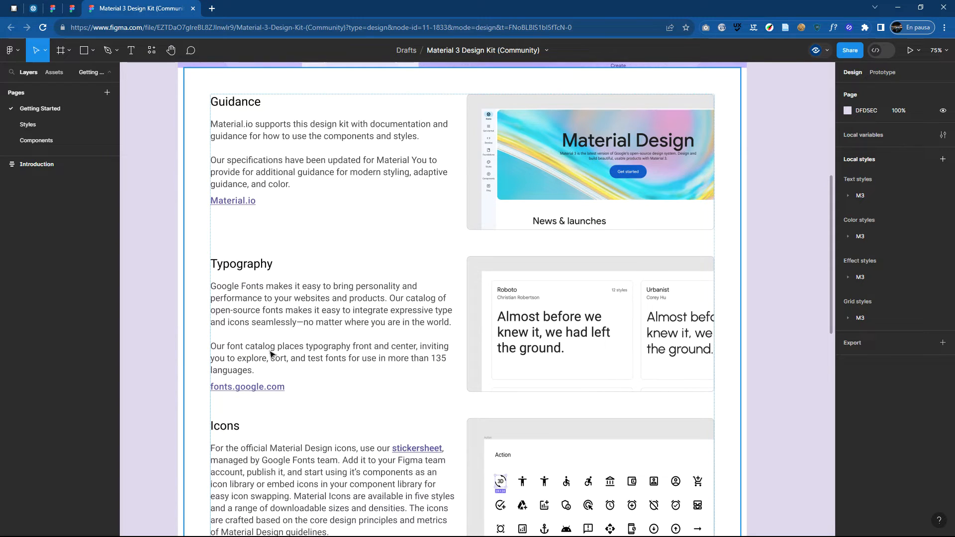
scroll(275, 346, down, 6)
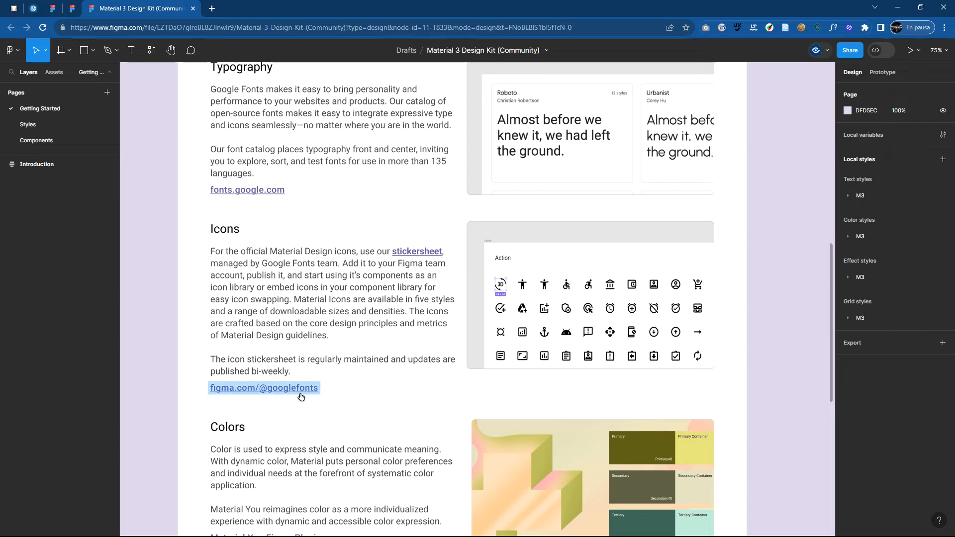
mouse_move(301, 396)
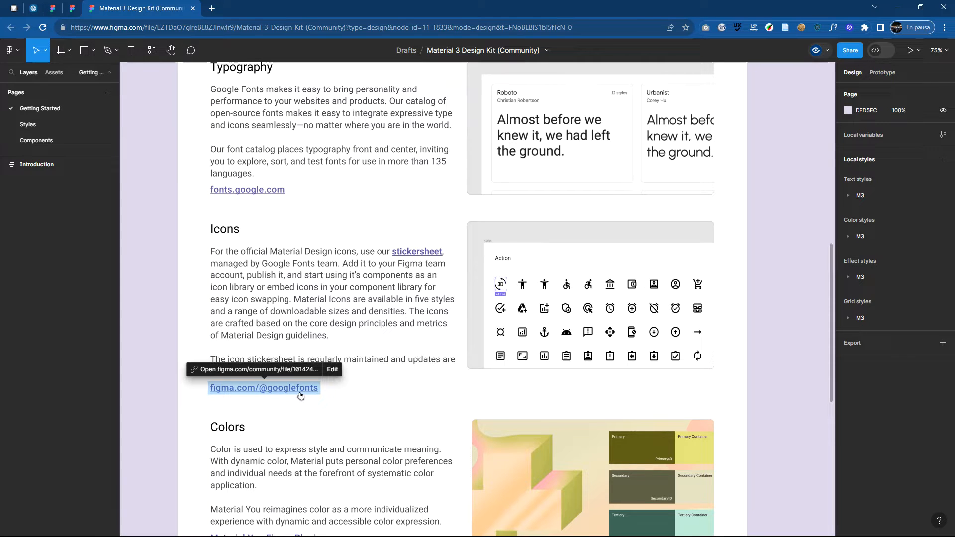
click(300, 396)
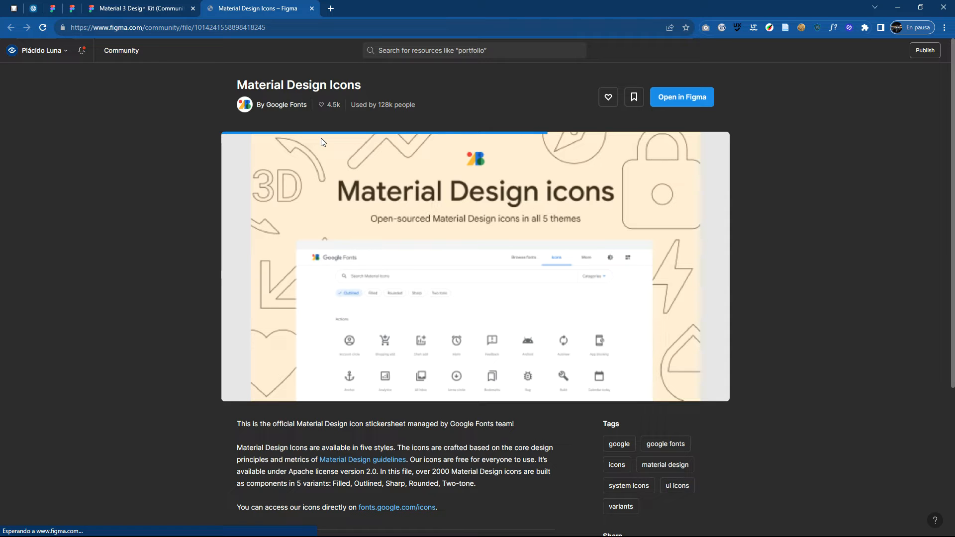
click(313, 9)
- Follow the Material You Figma Plugin link under Colors to view the Material Theme Builder page, and return to the kit
scroll(343, 172, down, 3)
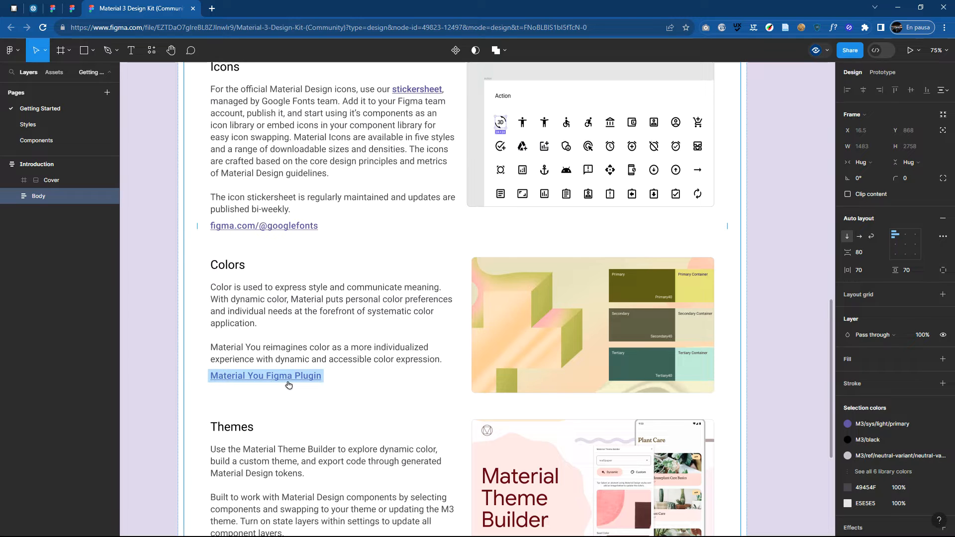
mouse_move(288, 379)
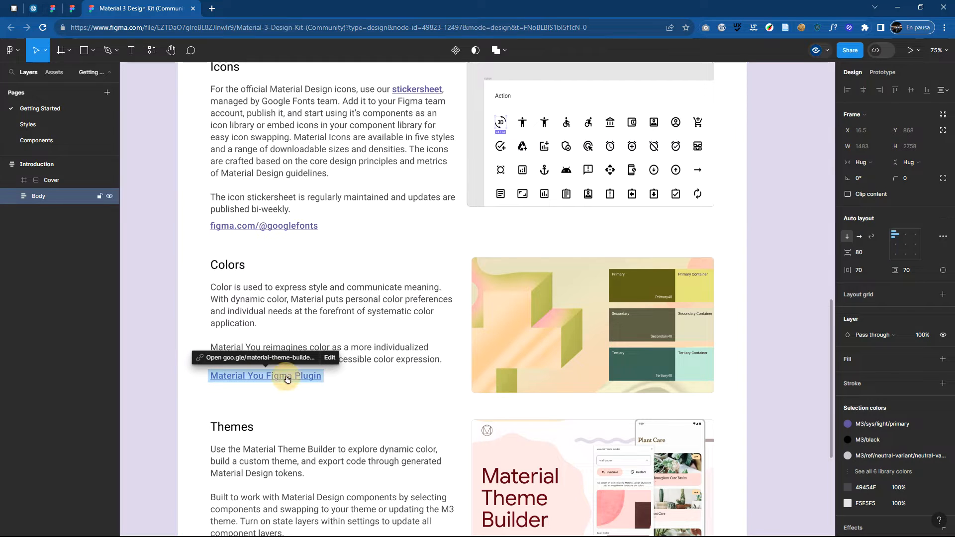
ctrl+click(286, 377)
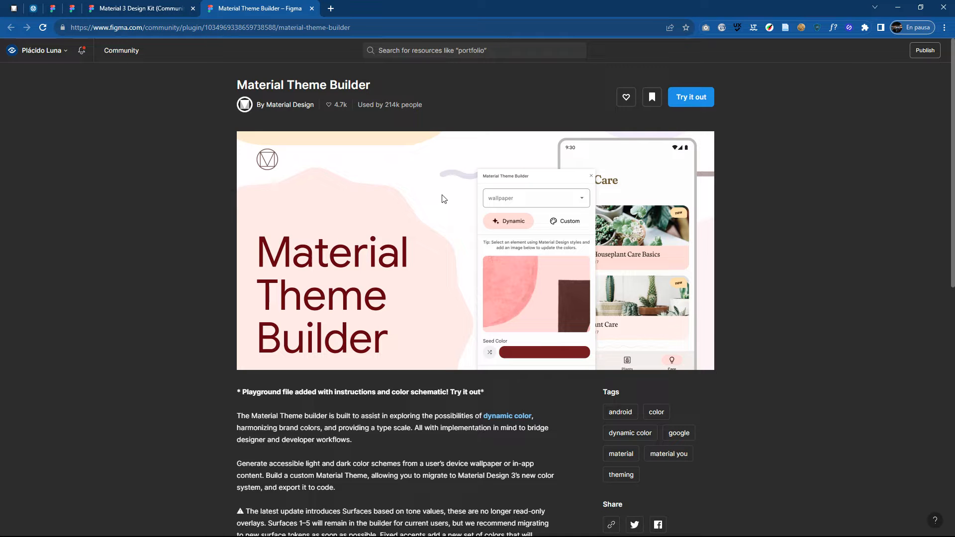
click(312, 10)
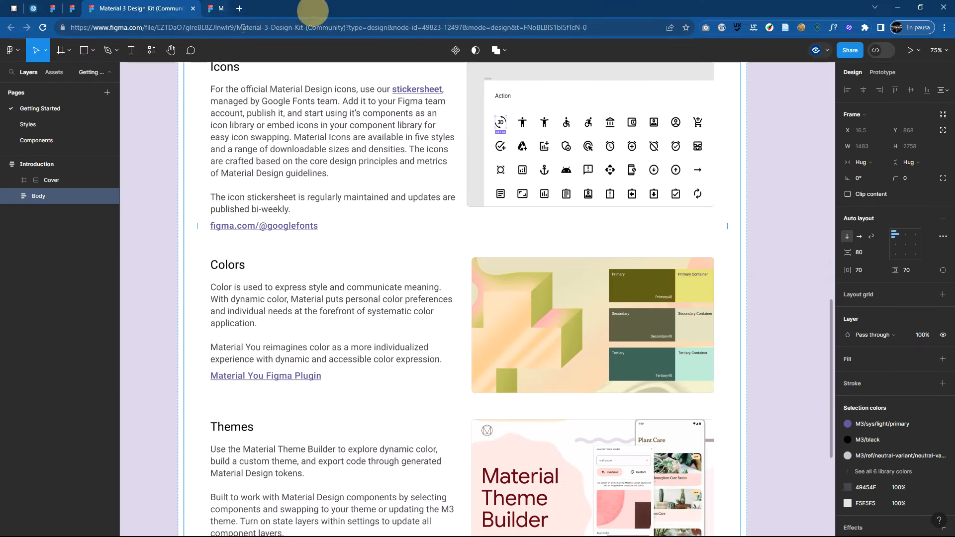
click(71, 9)
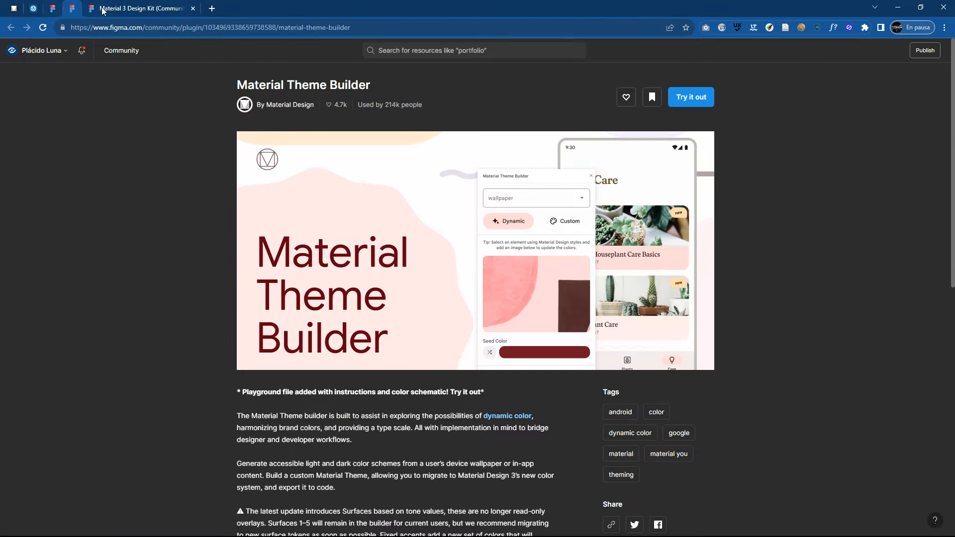
click(103, 9)
- Examine the Themes and Feedback sections of the Introduction frame, and return to an overview of the whole frame
scroll(415, 186, down, 5)
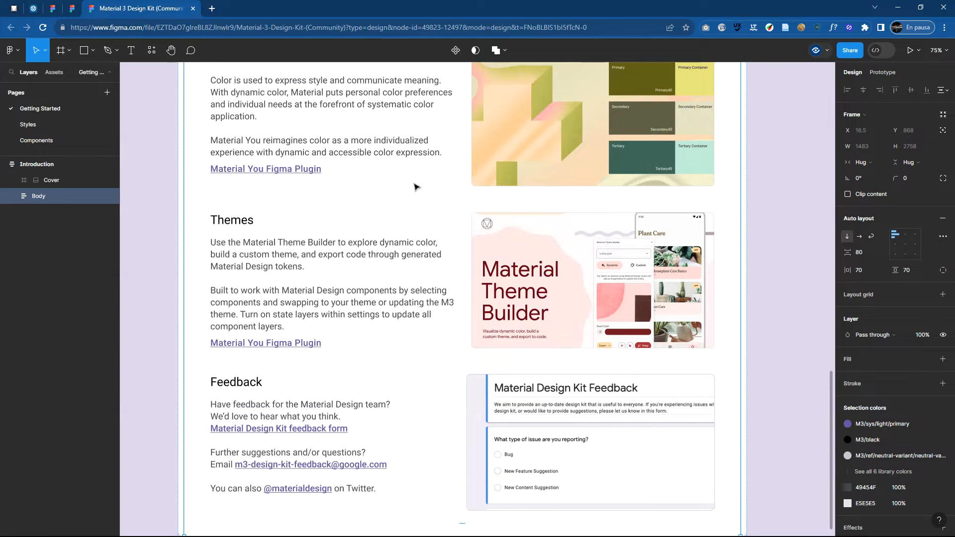
scroll(415, 186, down, 1)
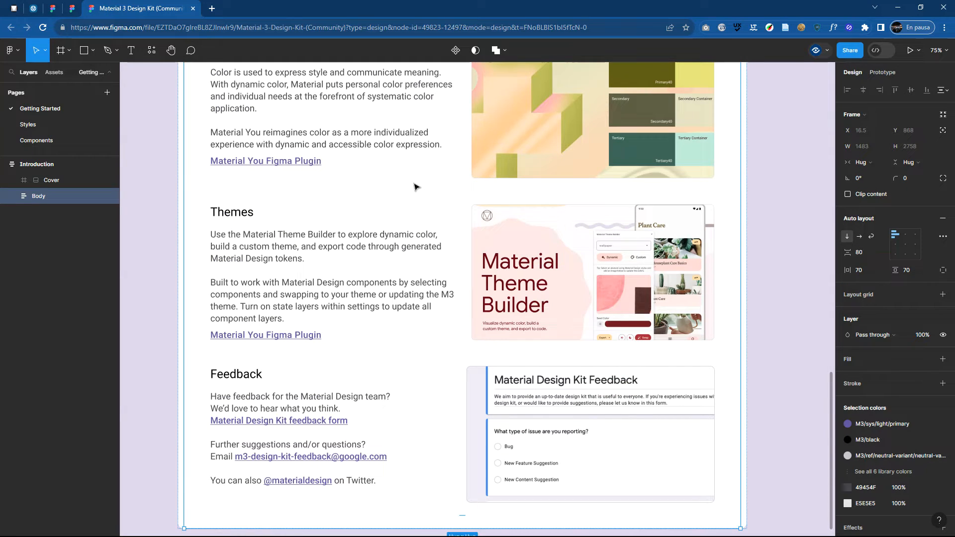
scroll(415, 186, down, 3)
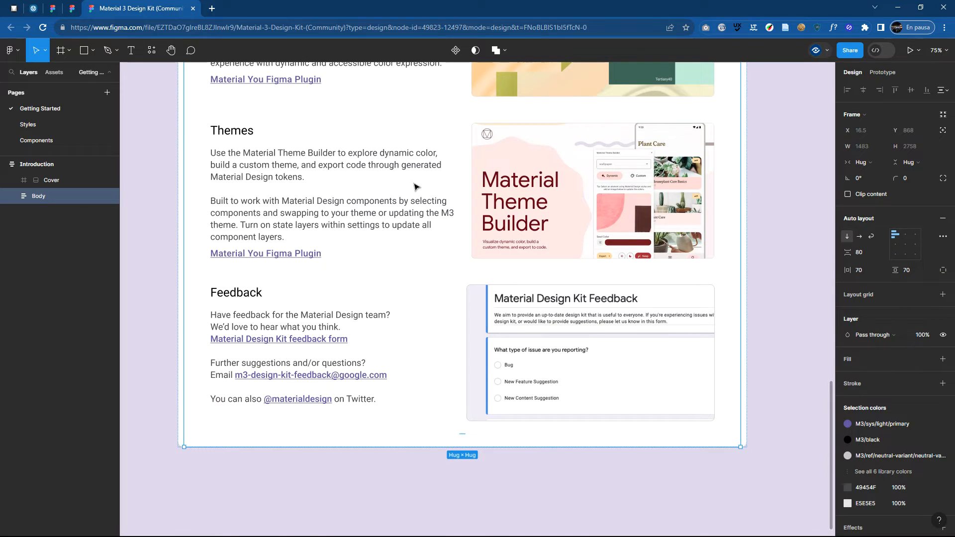
scroll(415, 187, up, 20)
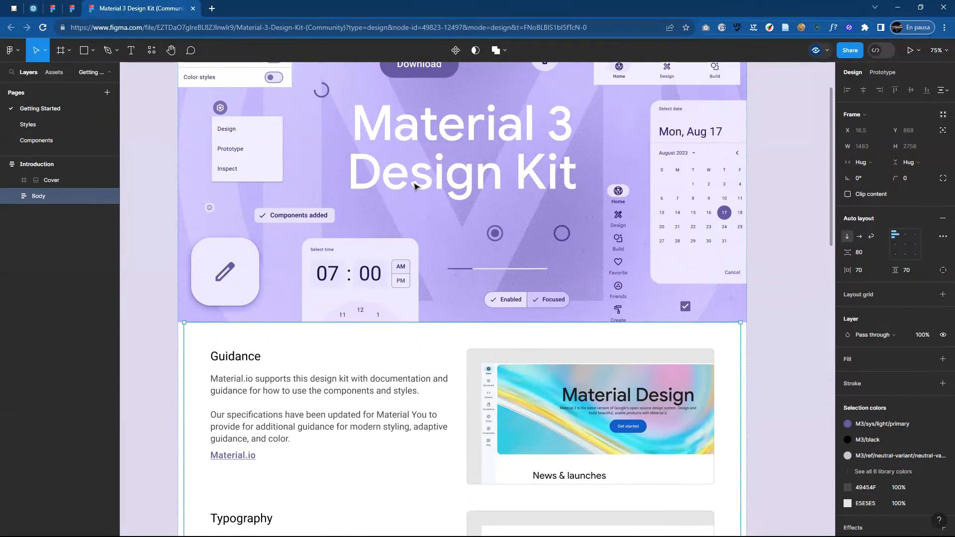
scroll(415, 187, down, 3)
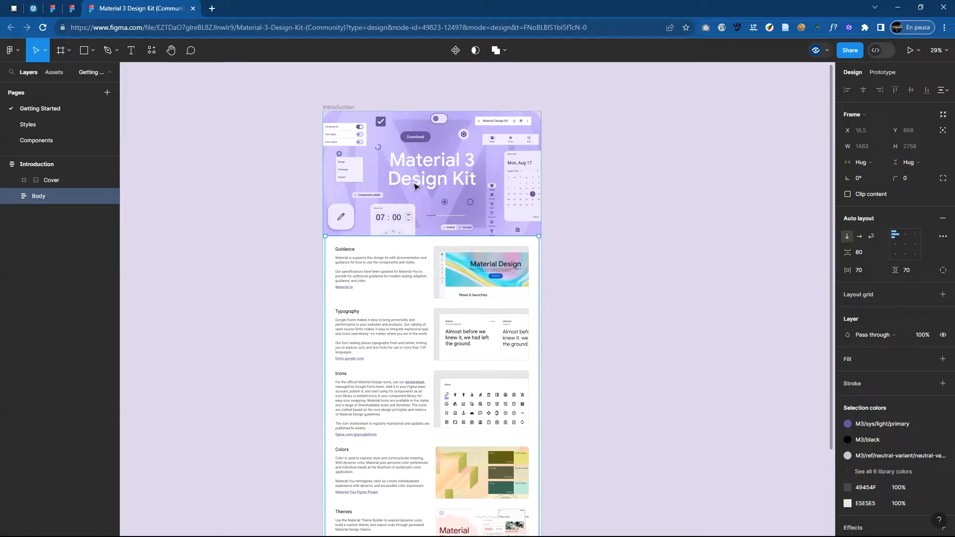
scroll(415, 186, down, 1)
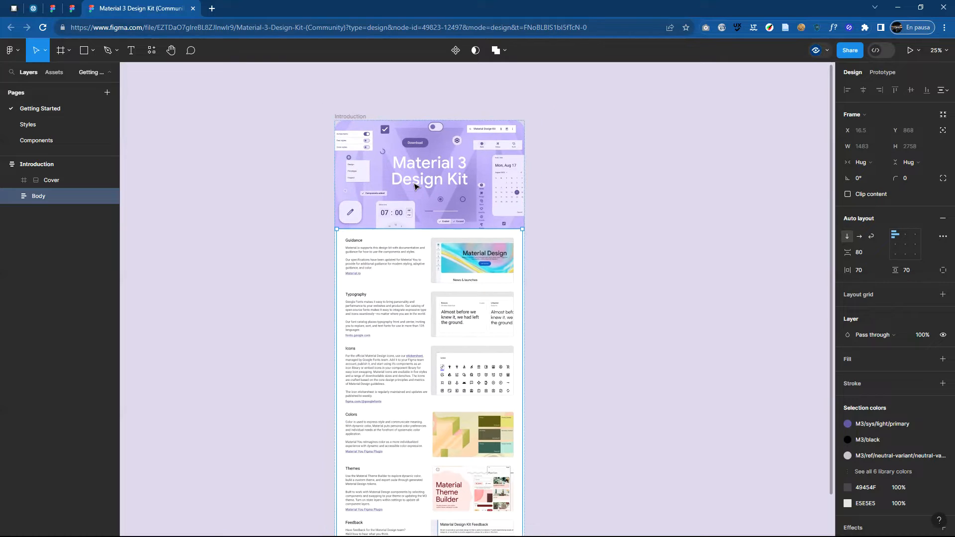
- Delete the Getting Started page from the design kit file
right_click(61, 108)
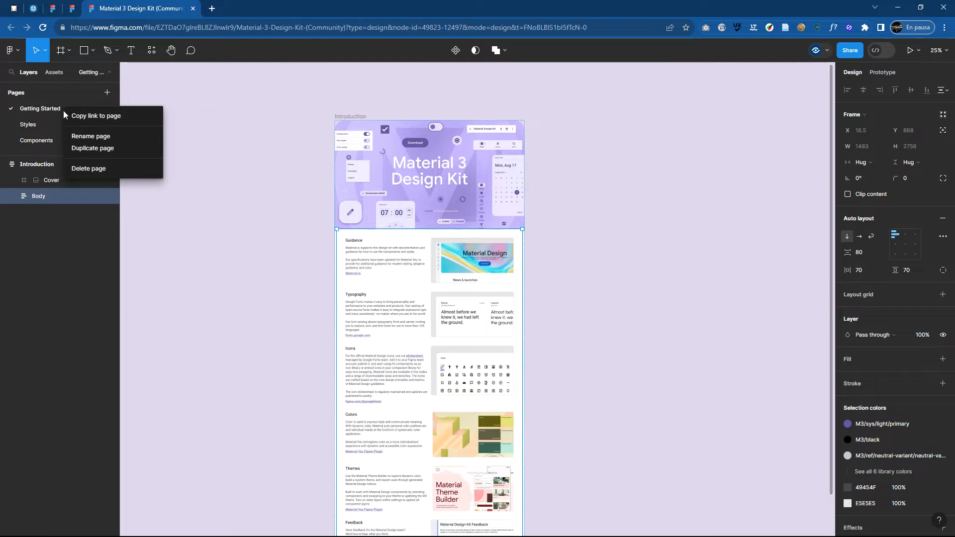
click(92, 167)
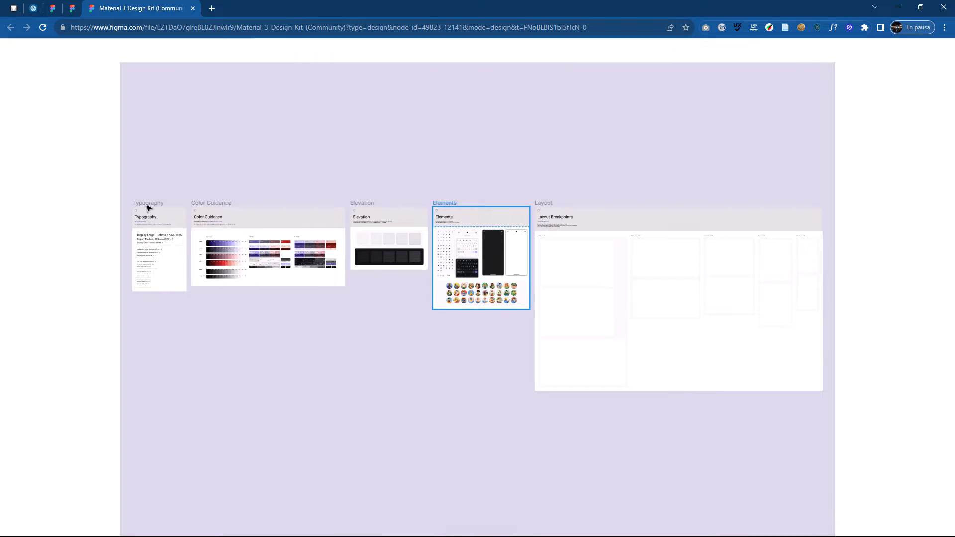
- Examine the display, headline, title, label and body text styles in the Typography frame of the Styles page
scroll(141, 220, up, 5)
scroll(140, 220, up, 1)
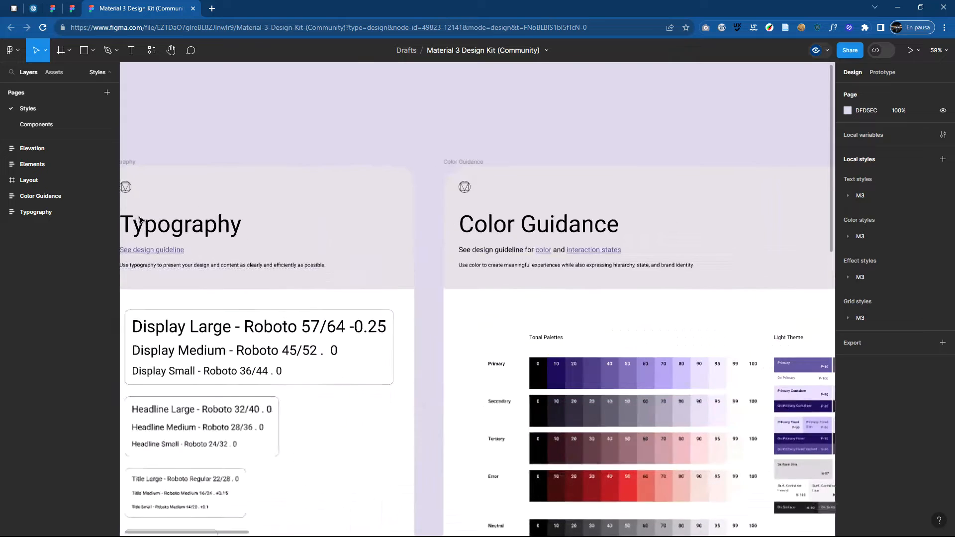
drag(188, 149, 346, 90)
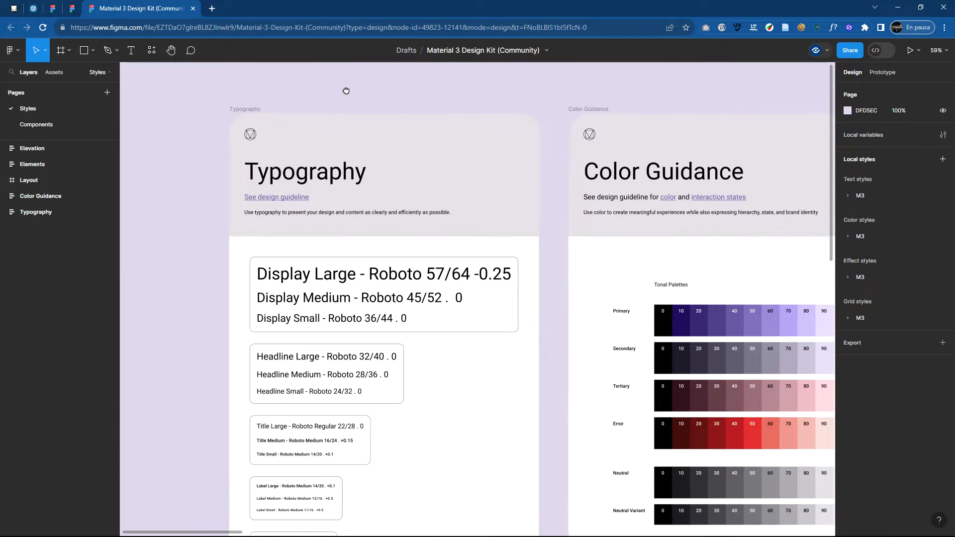
drag(533, 90, 470, 84)
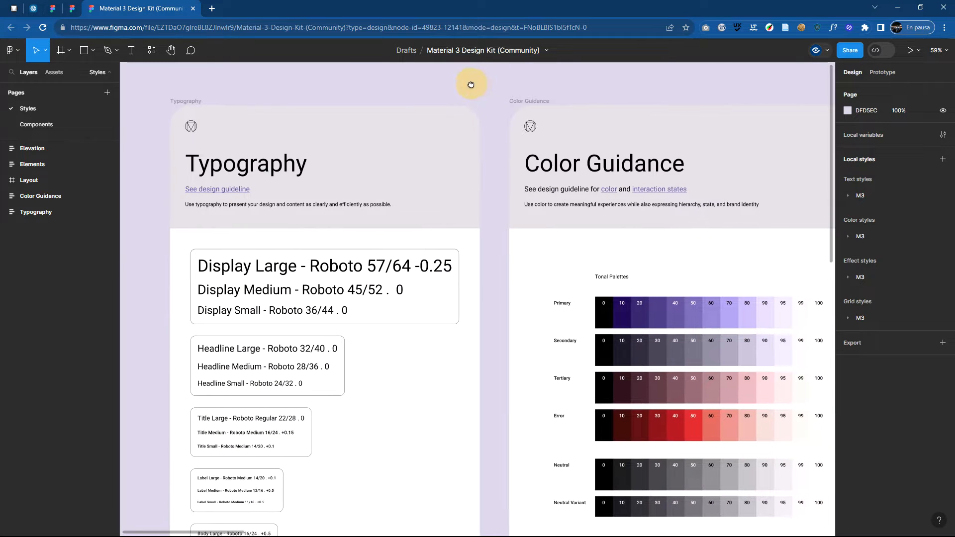
drag(494, 279, 486, 208)
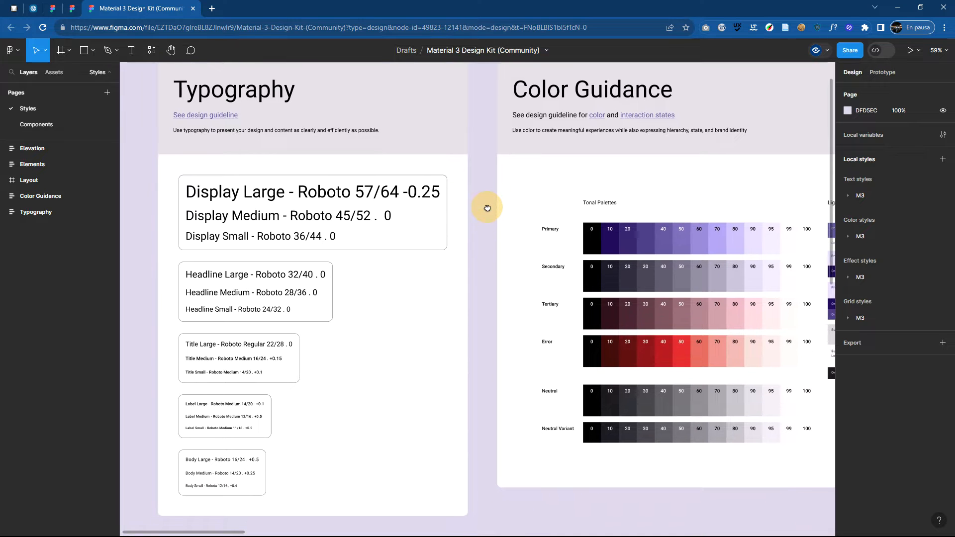
- Open the Typography frame's design guideline link, review the overview's Resources and Highlights, and return to the kit with nothing selected
double_click(225, 116)
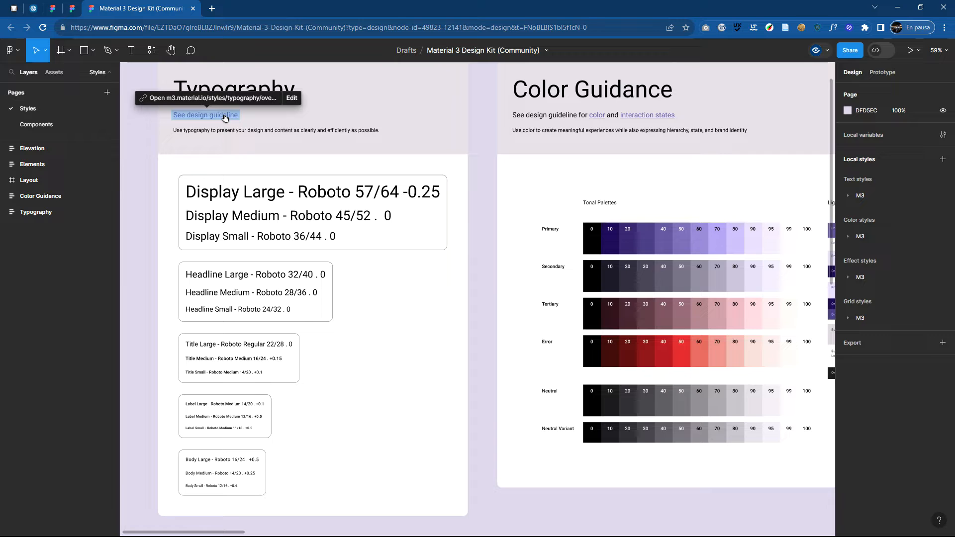
click(224, 116)
click(224, 115)
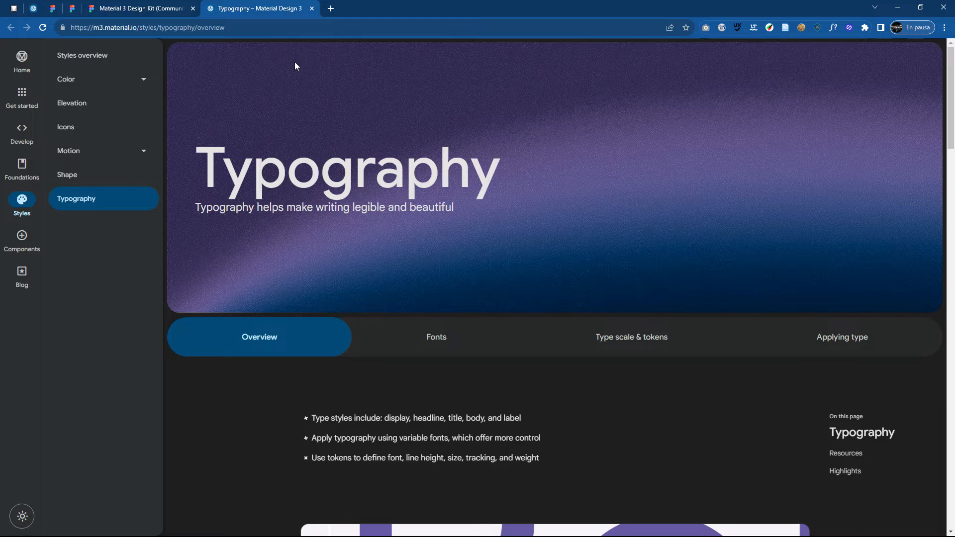
scroll(393, 149, down, 9)
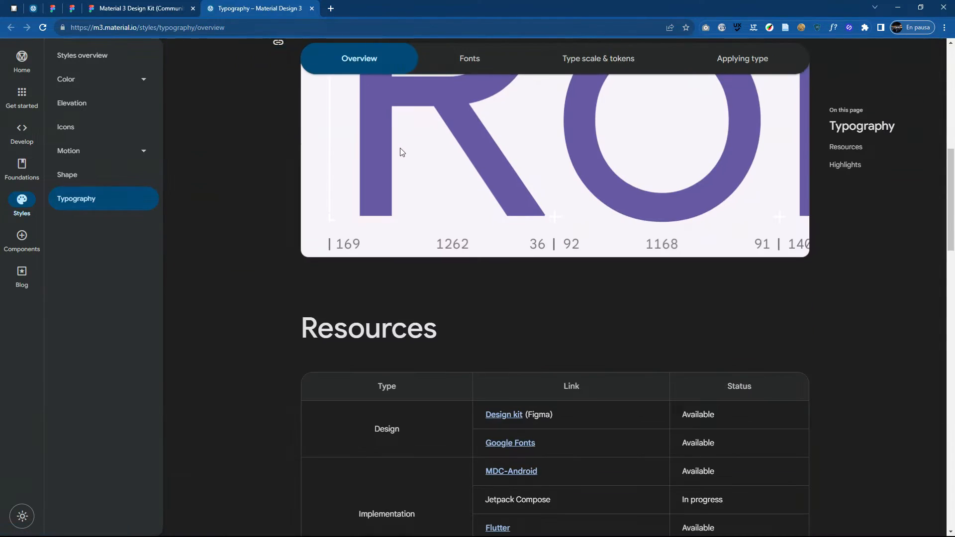
scroll(452, 188, down, 6)
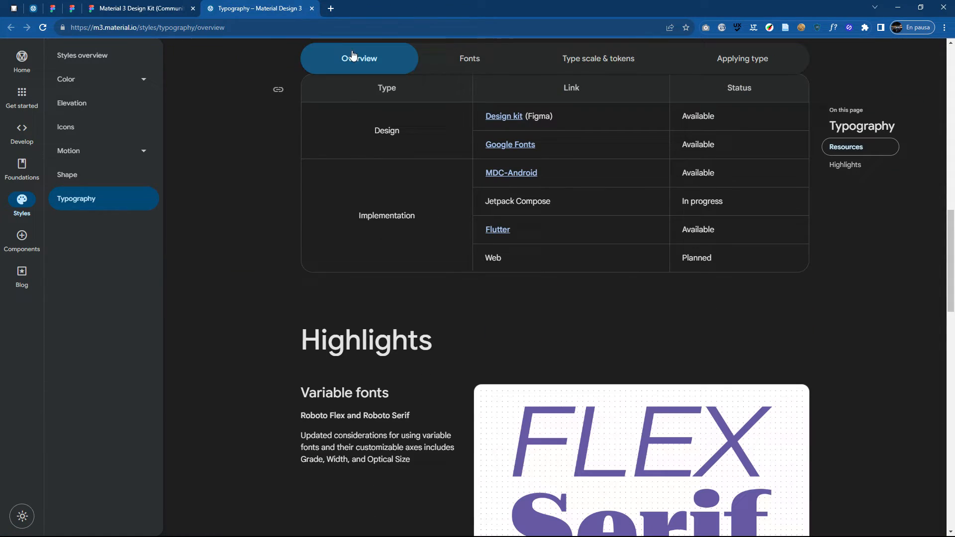
click(311, 8)
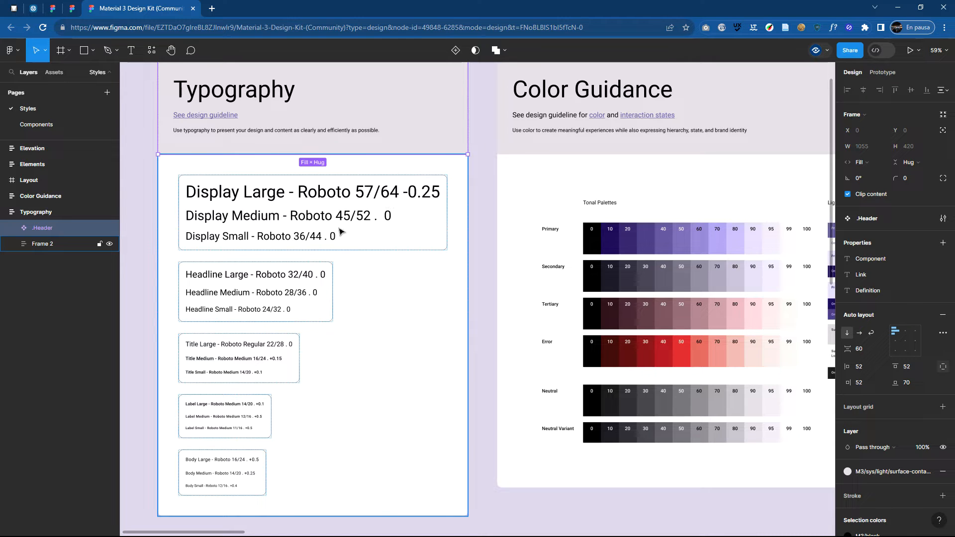
click(487, 187)
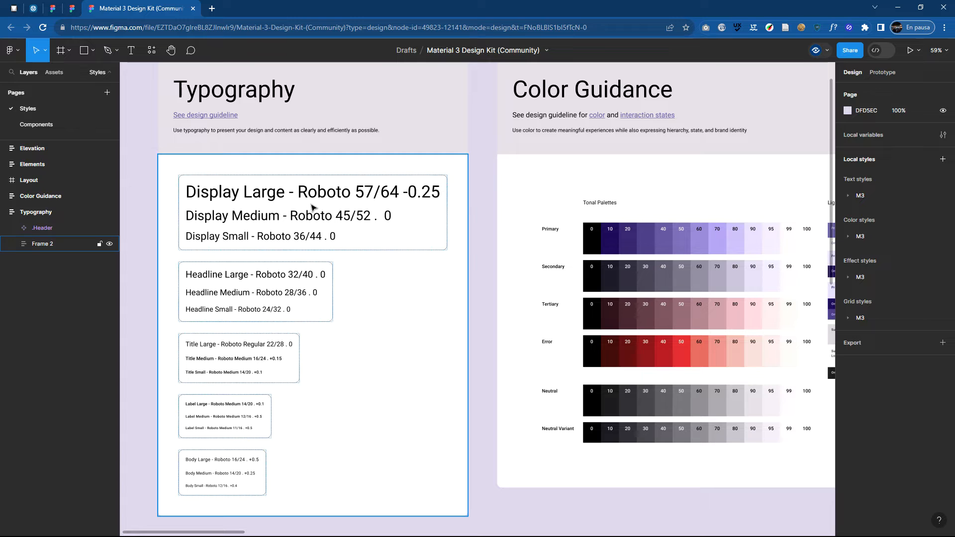
- Examine the tonal palettes and the light and dark theme colors in the Color Guidance frame, leaving nothing selected
drag(675, 163, 311, 157)
scroll(430, 178, down, 1)
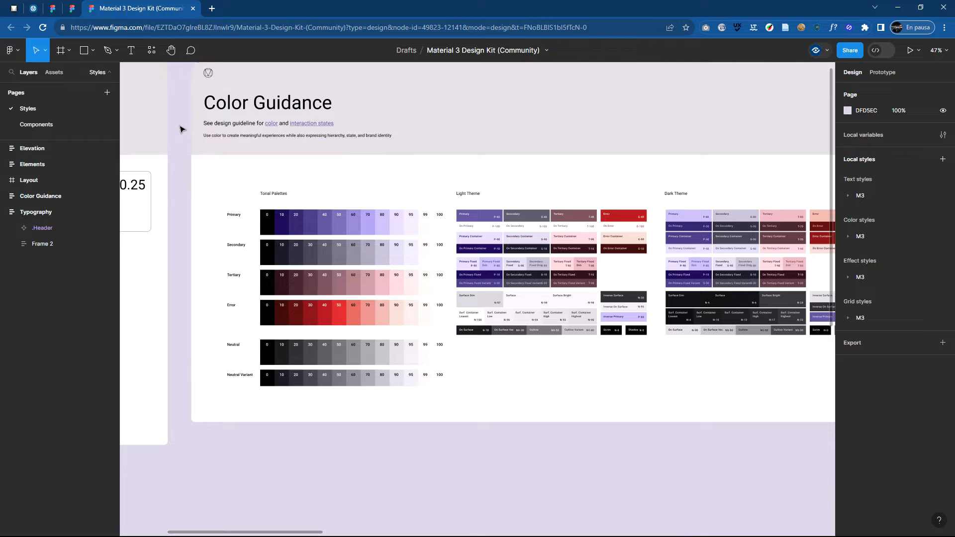
drag(183, 125, 161, 162)
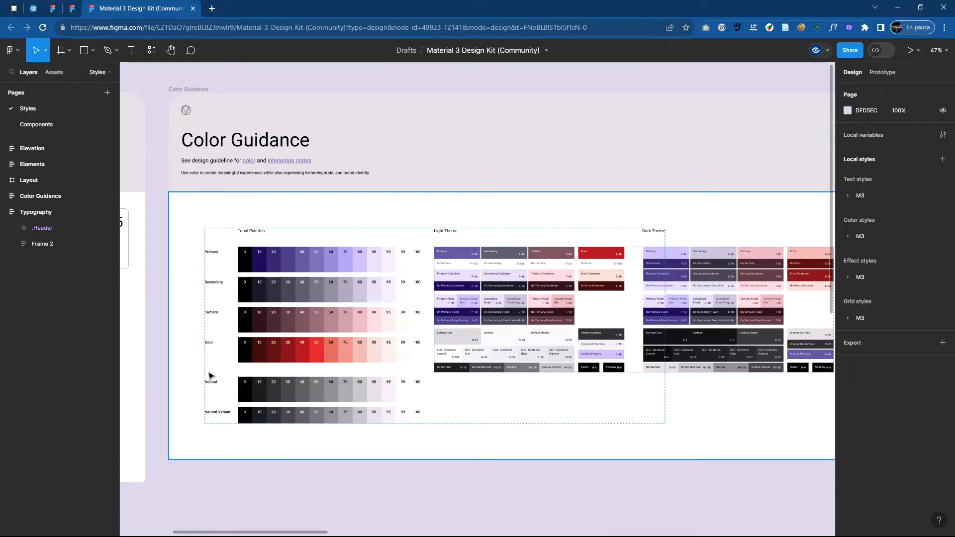
scroll(212, 375, up, 3)
scroll(214, 375, down, 2)
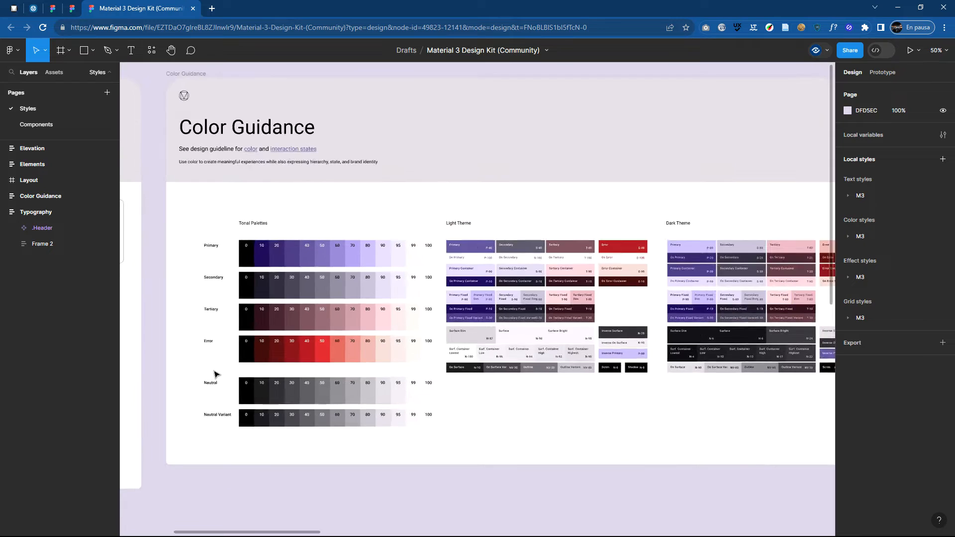
scroll(575, 238, up, 2)
scroll(576, 239, right, 3)
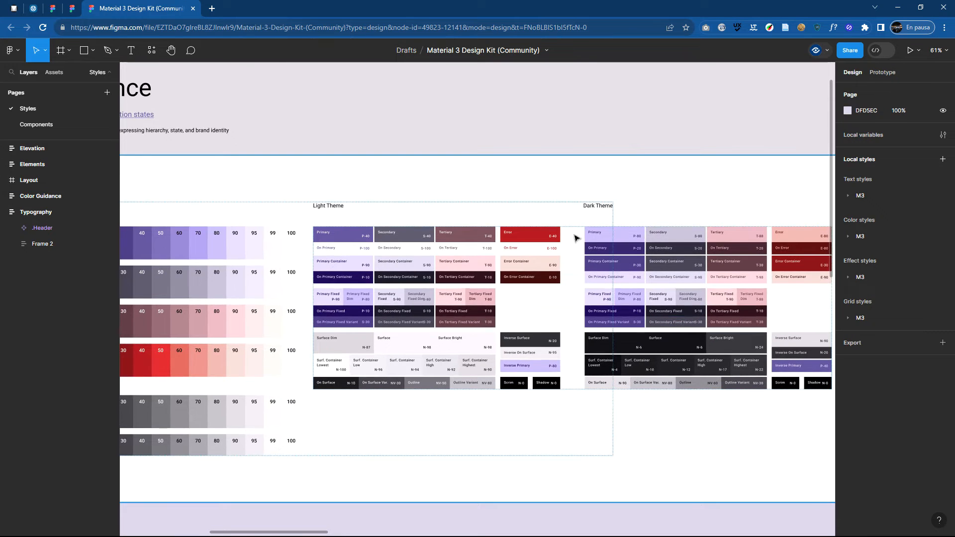
click(635, 156)
scroll(597, 159, right, 3)
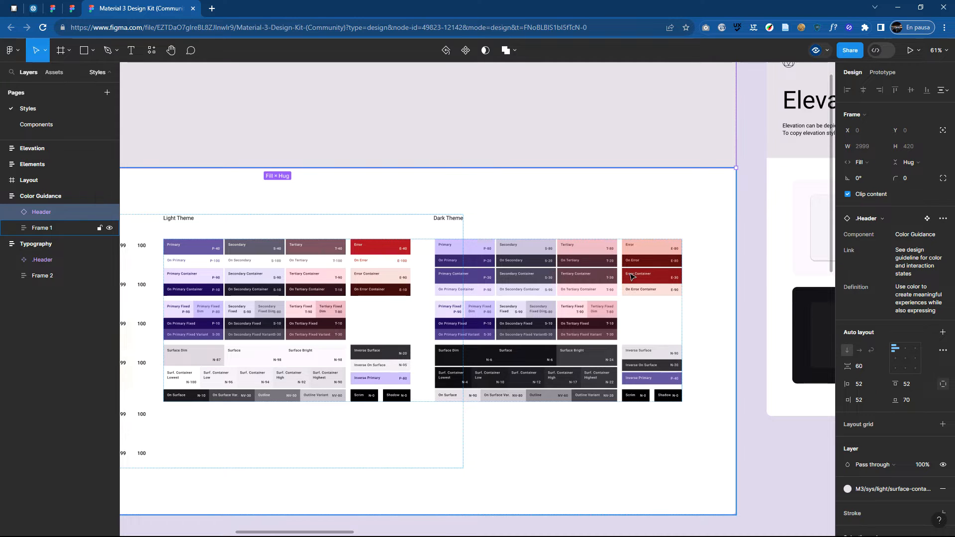
scroll(631, 276, down, 5)
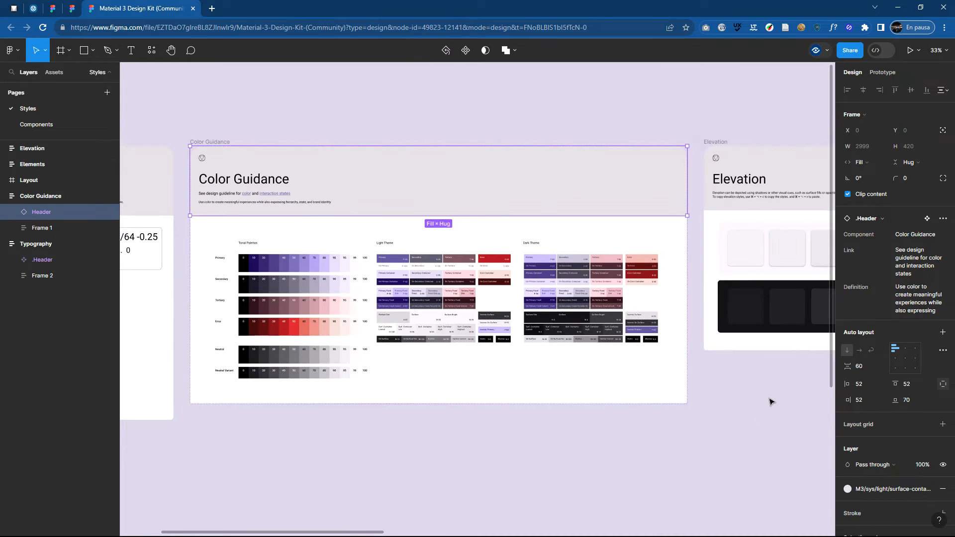
click(790, 393)
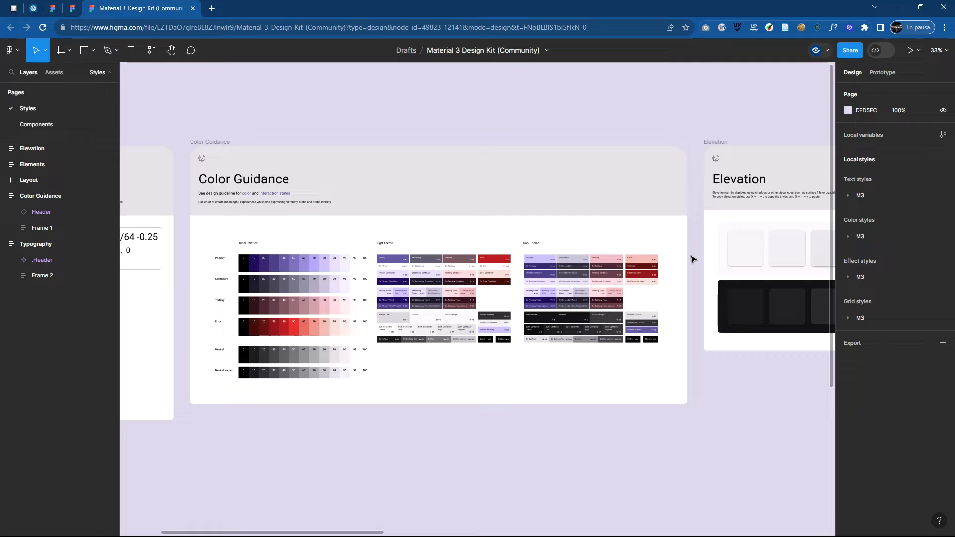
- Examine the light and dark surface samples and the style-copying instructions in the Elevation frame
drag(718, 122, 360, 136)
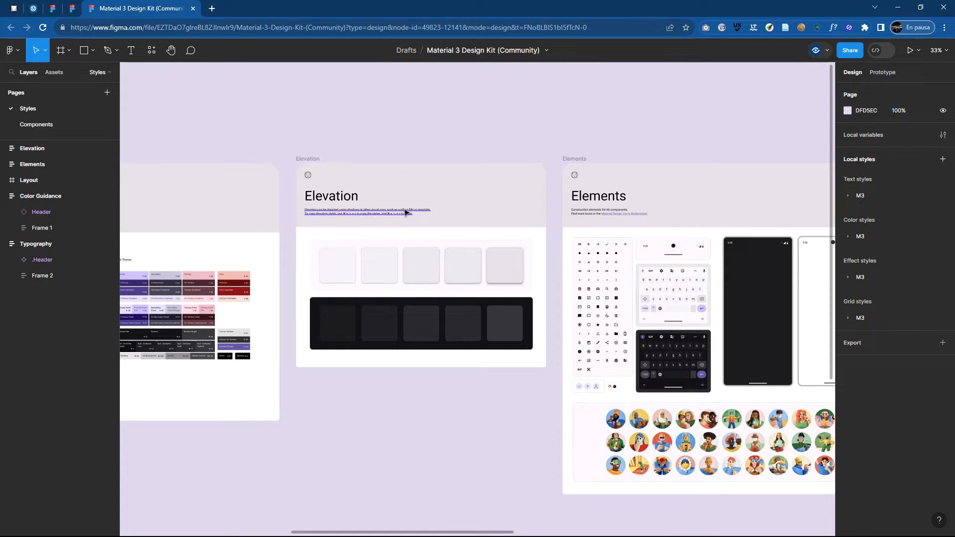
scroll(371, 215, up, 5)
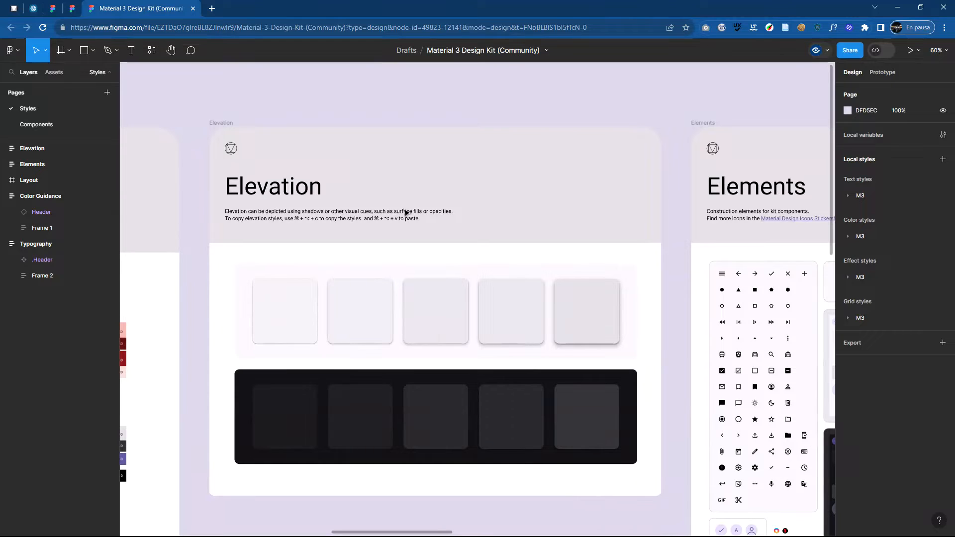
scroll(406, 213, up, 1)
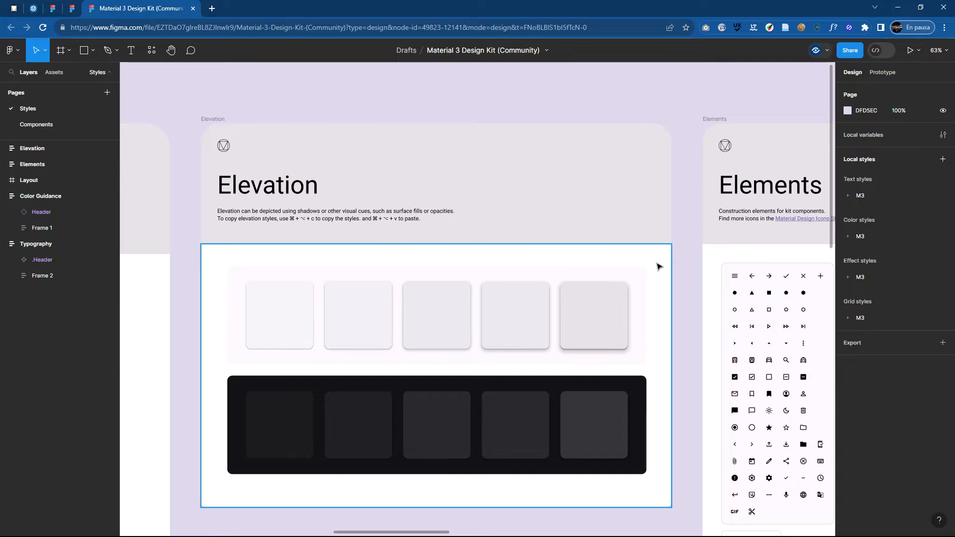
scroll(659, 267, down, 2)
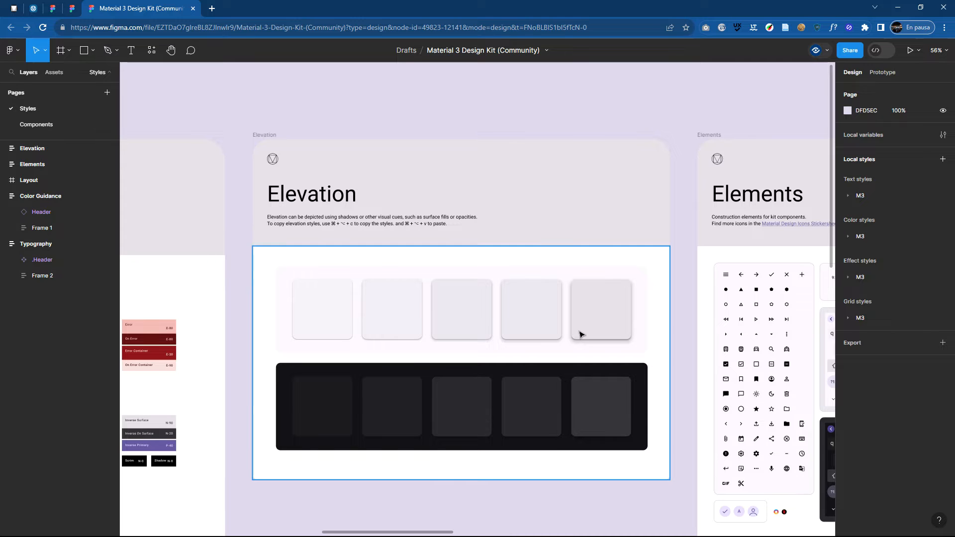
- Examine the icons, status bars, keyboards, device screens and avatars in the Elements frame
drag(746, 98, 246, 76)
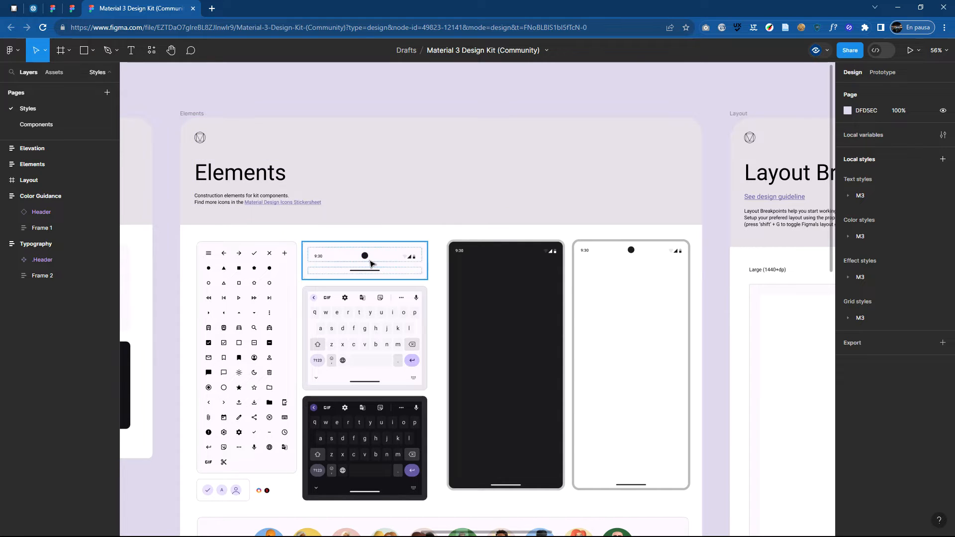
scroll(368, 259, down, 2)
drag(495, 315, 454, 207)
- Examine the Layout Breakpoints frame's introduction and its Large layout's label and grid area
drag(691, 238, 194, 314)
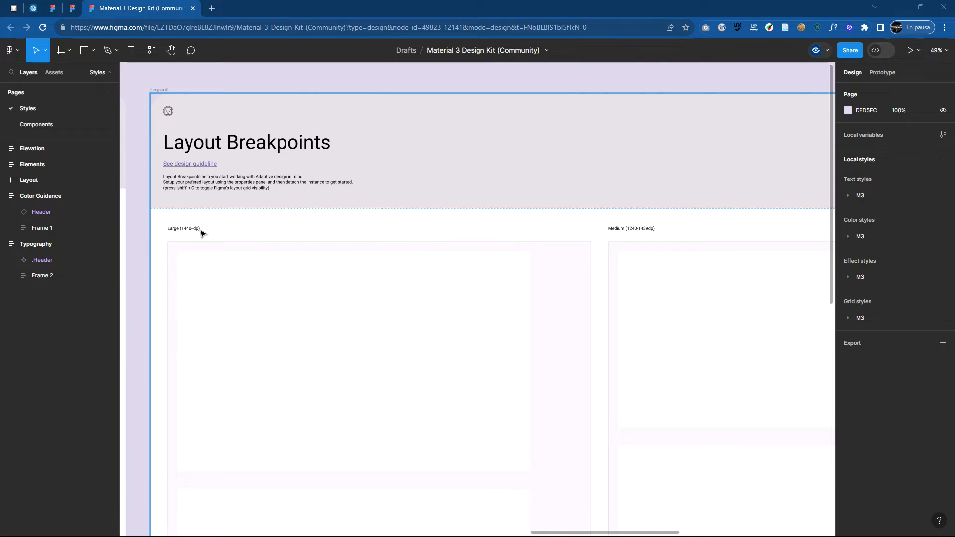
scroll(179, 232, up, 5)
scroll(179, 230, up, 2)
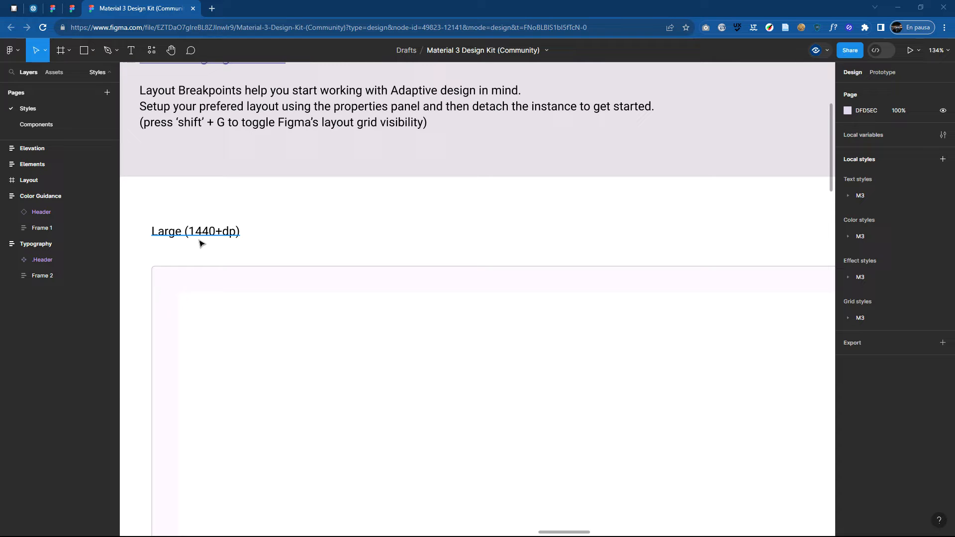
scroll(212, 242, down, 1)
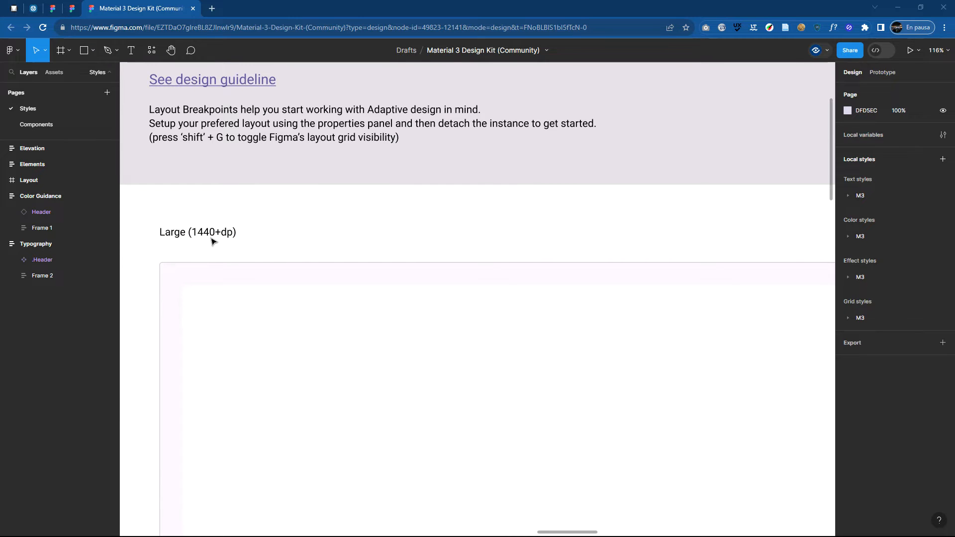
scroll(231, 287, down, 5)
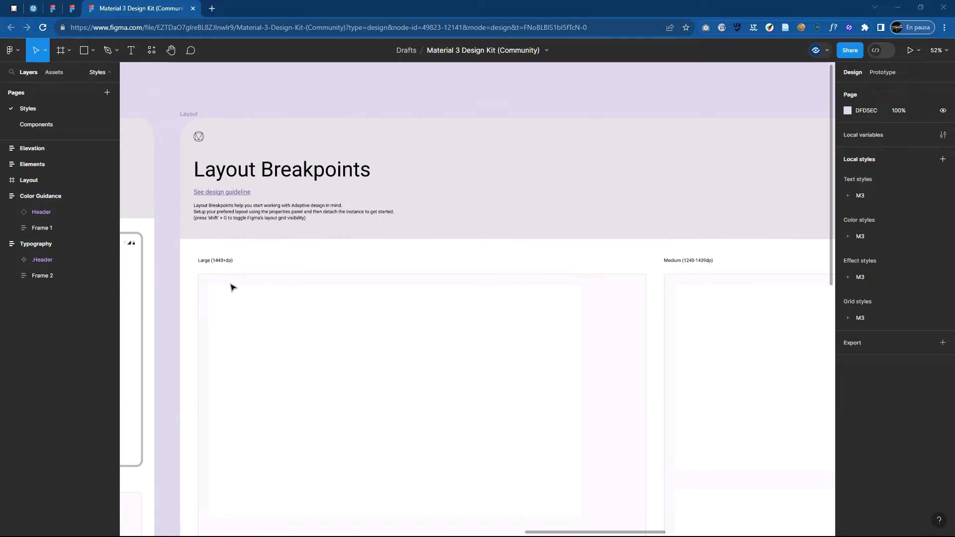
scroll(231, 287, up, 4)
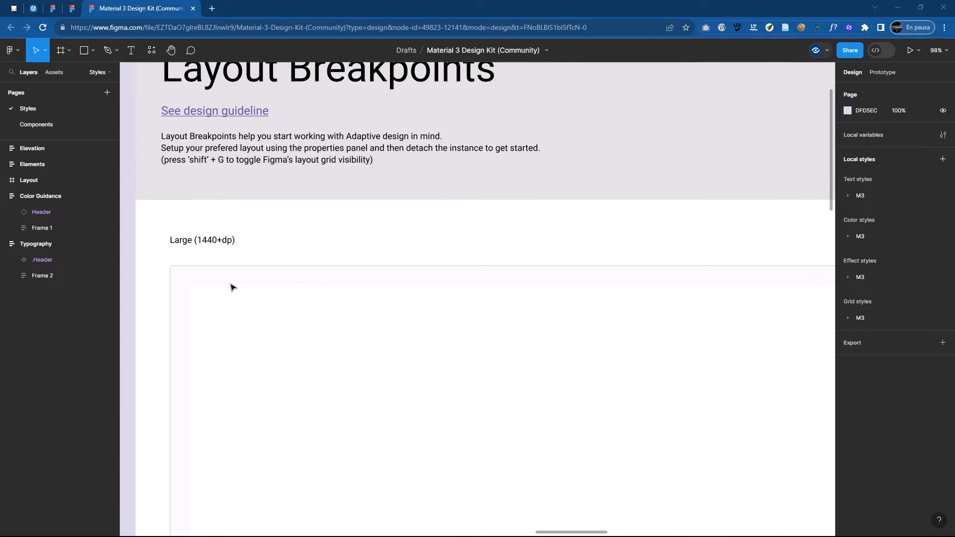
scroll(231, 288, down, 10)
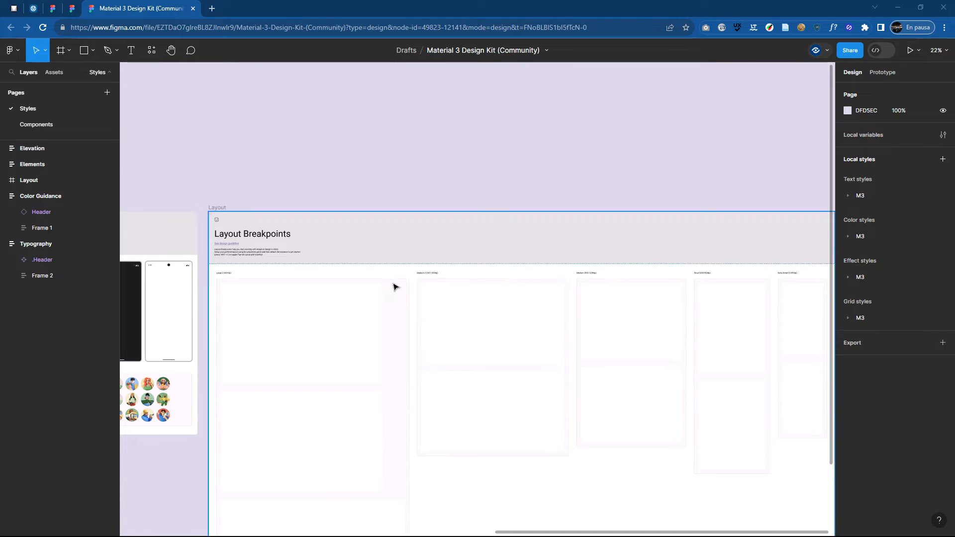
- Examine the labels of the two Medium breakpoint layouts in the Layout frame
scroll(445, 287, up, 10)
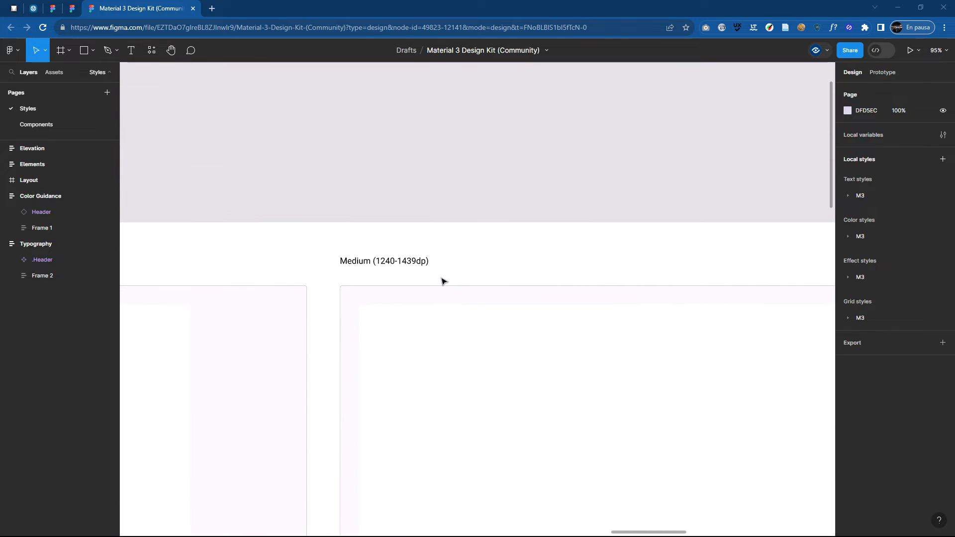
scroll(443, 281, up, 2)
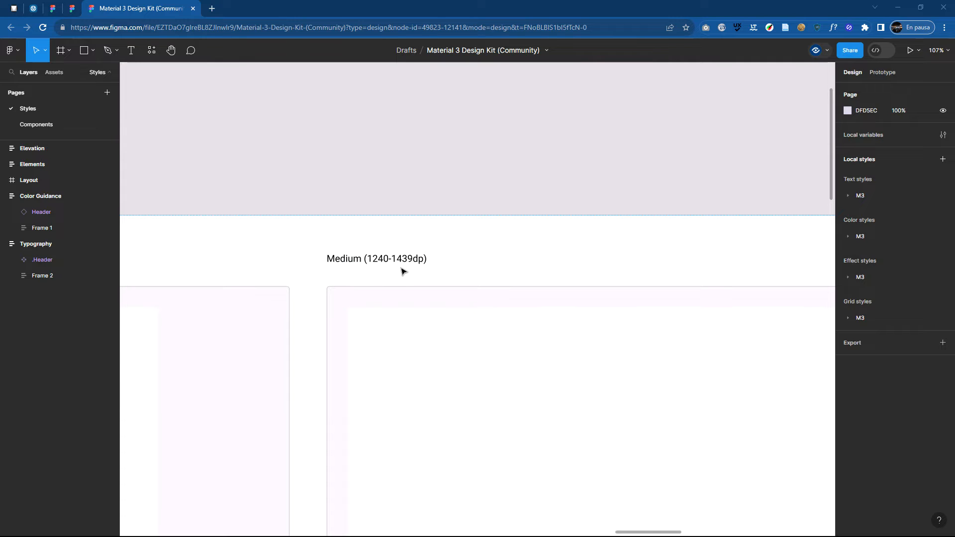
scroll(431, 275, down, 8)
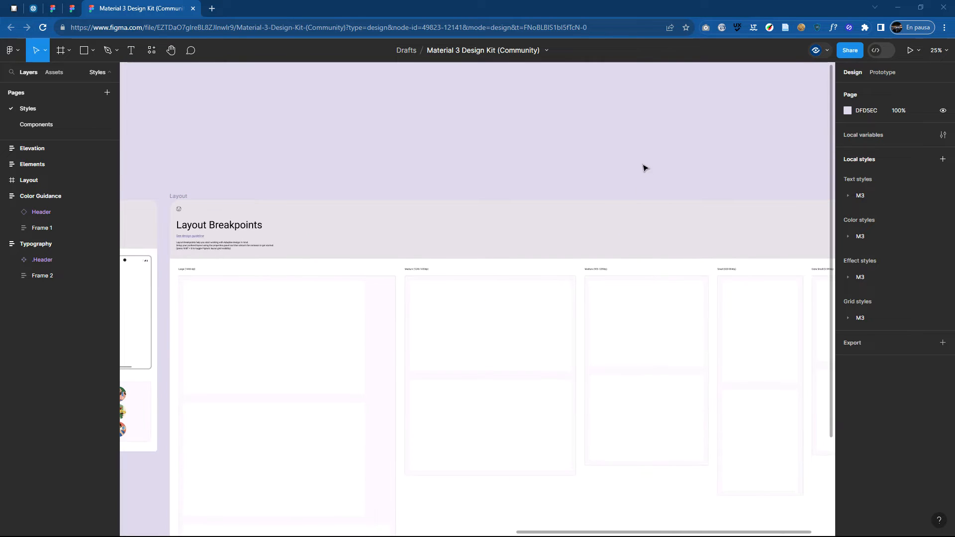
drag(582, 169, 452, 202)
scroll(384, 264, up, 6)
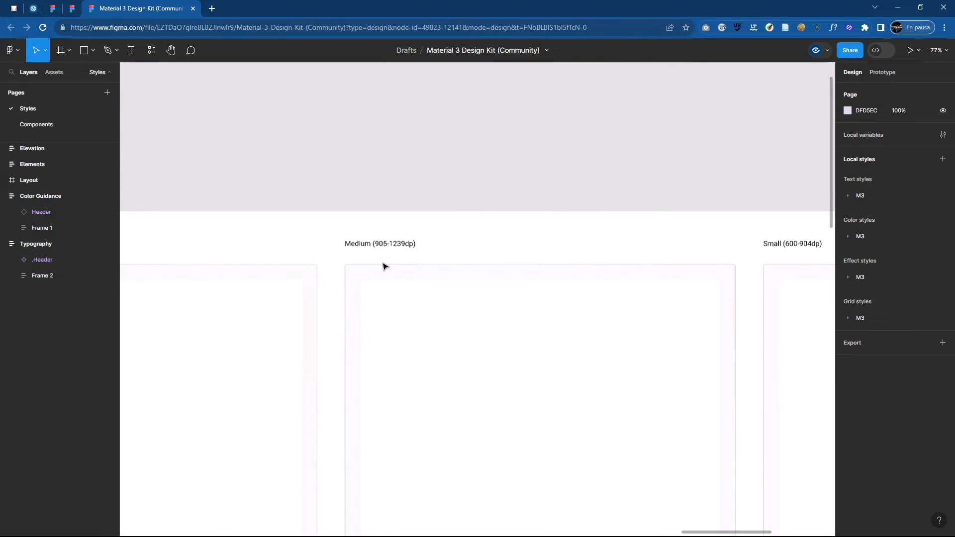
scroll(383, 266, up, 3)
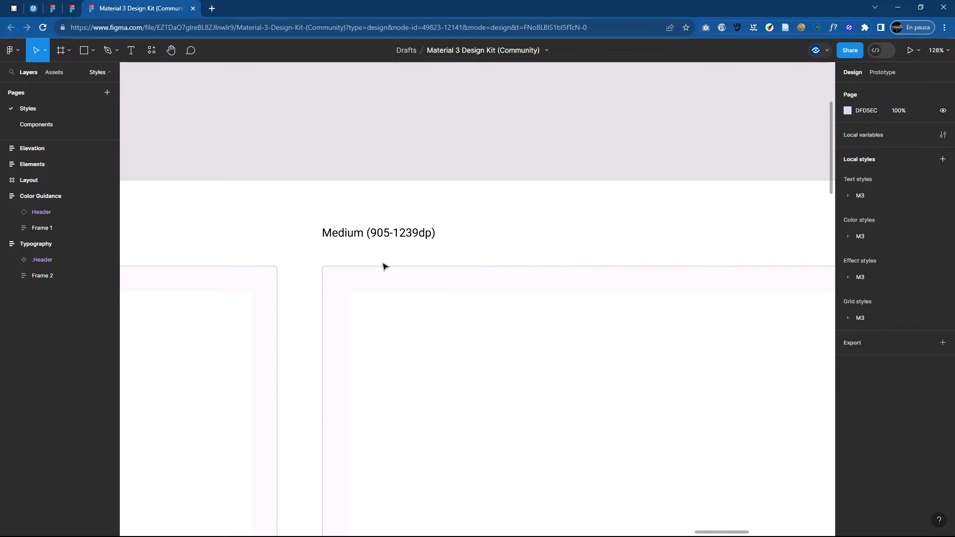
scroll(384, 266, down, 3)
scroll(575, 241, down, 2)
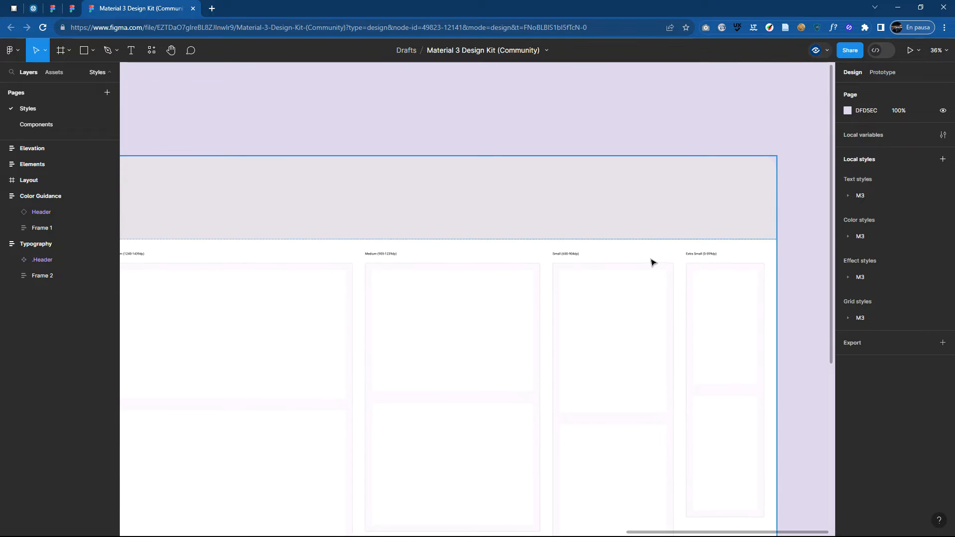
- Examine the labels of the Small and Extra Small breakpoint layouts in the Layout frame
scroll(650, 260, up, 5)
scroll(650, 262, down, 1)
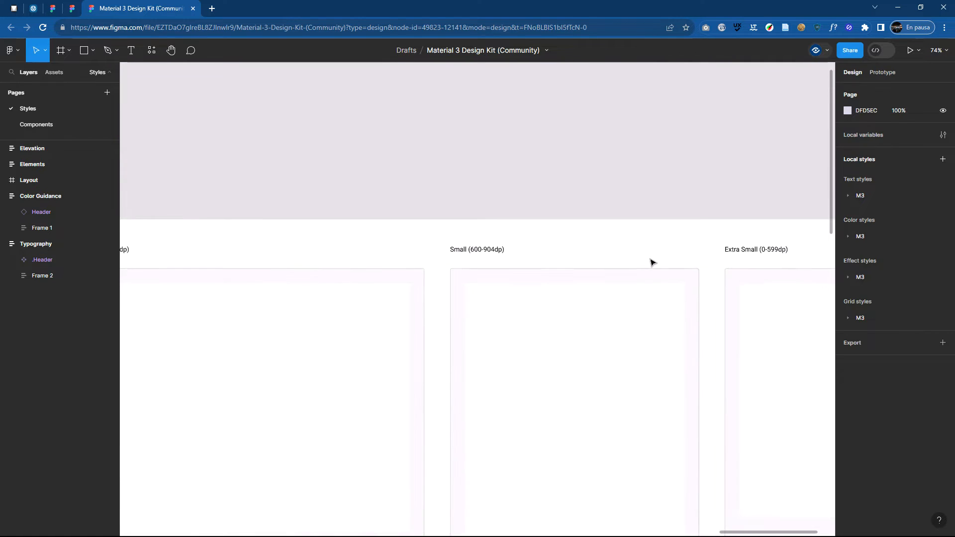
scroll(794, 254, up, 4)
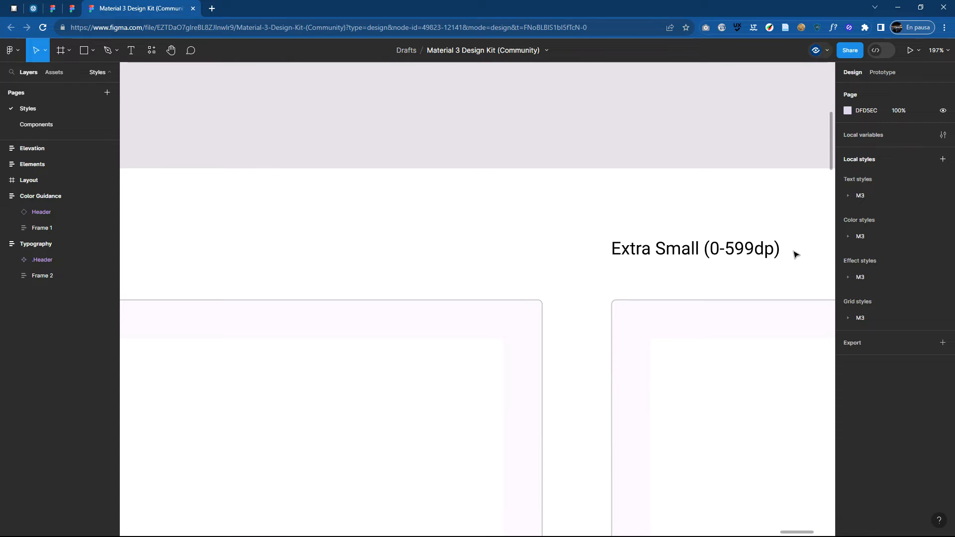
scroll(627, 260, down, 5)
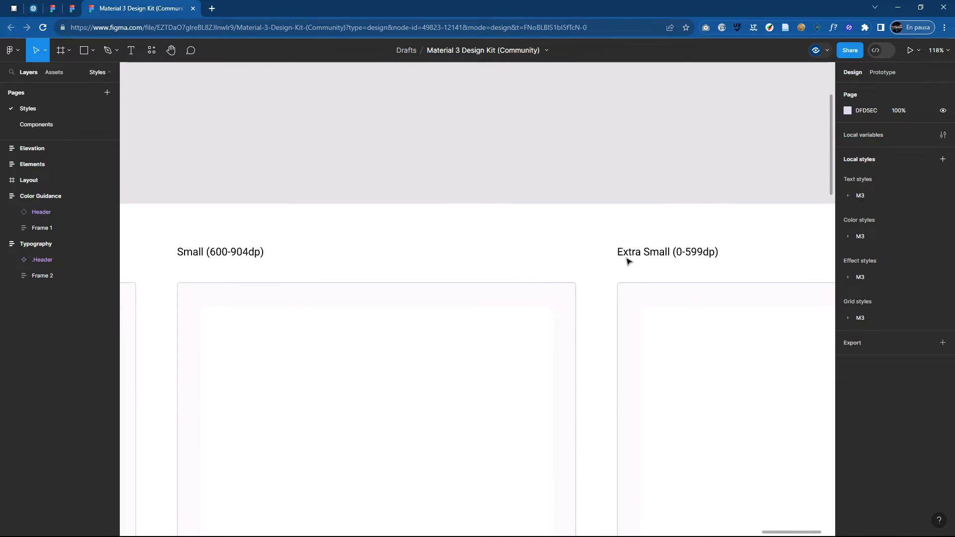
- Review the device presets and their screen sizes in the prototype settings, and close the list without choosing one
drag(667, 328, 565, 229)
click(543, 228)
click(708, 198)
click(881, 74)
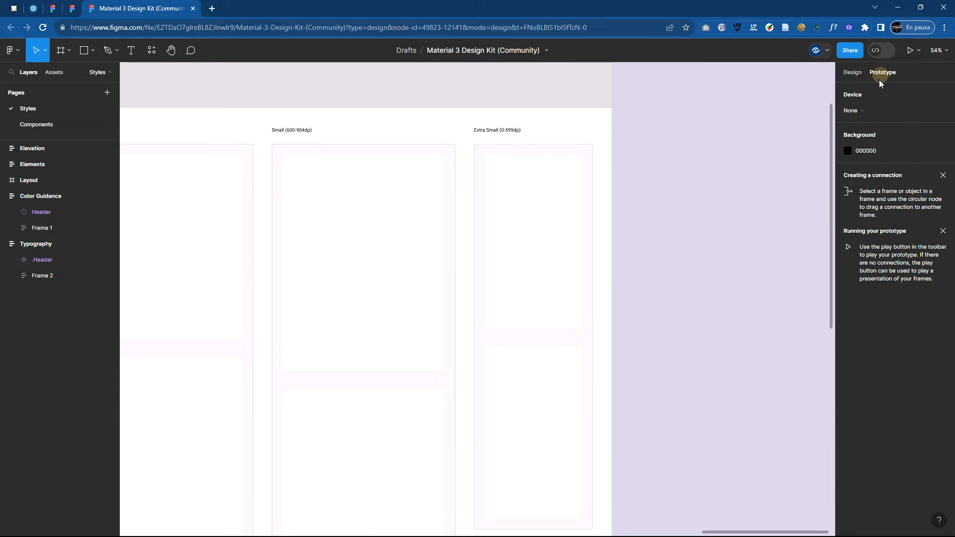
click(870, 113)
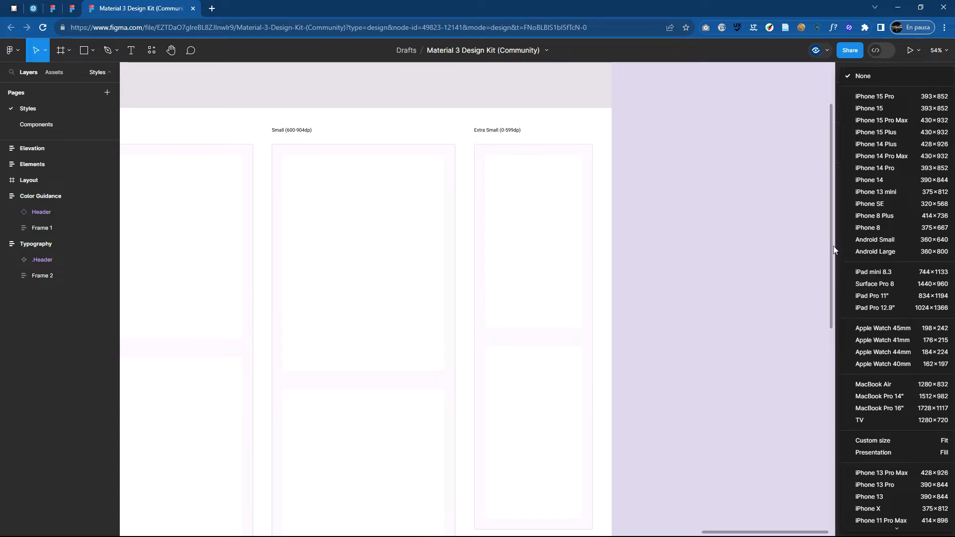
click(754, 247)
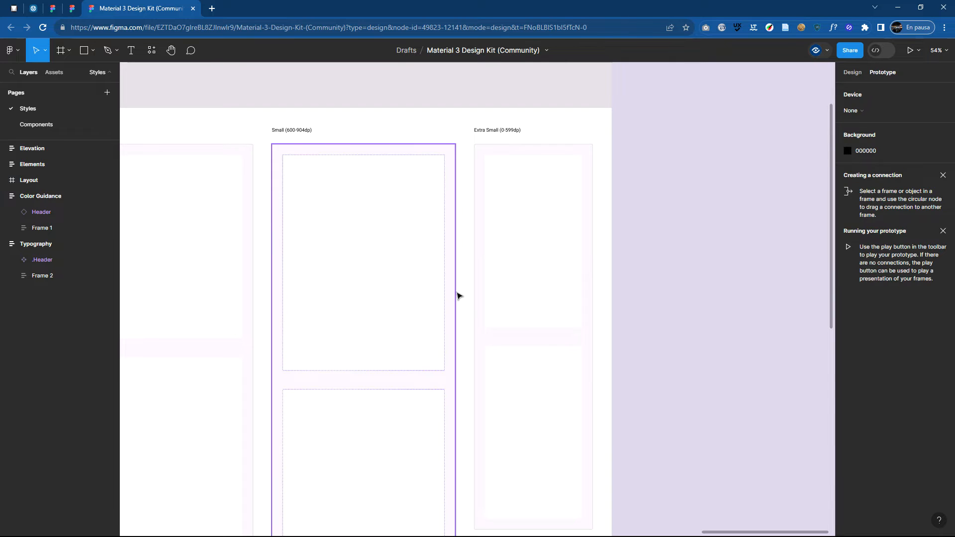
- Survey all the frames of the Styles page together, from Layout back to Typography
ctrl+scroll(459, 296, down, 5)
ctrl+scroll(459, 296, down, 3)
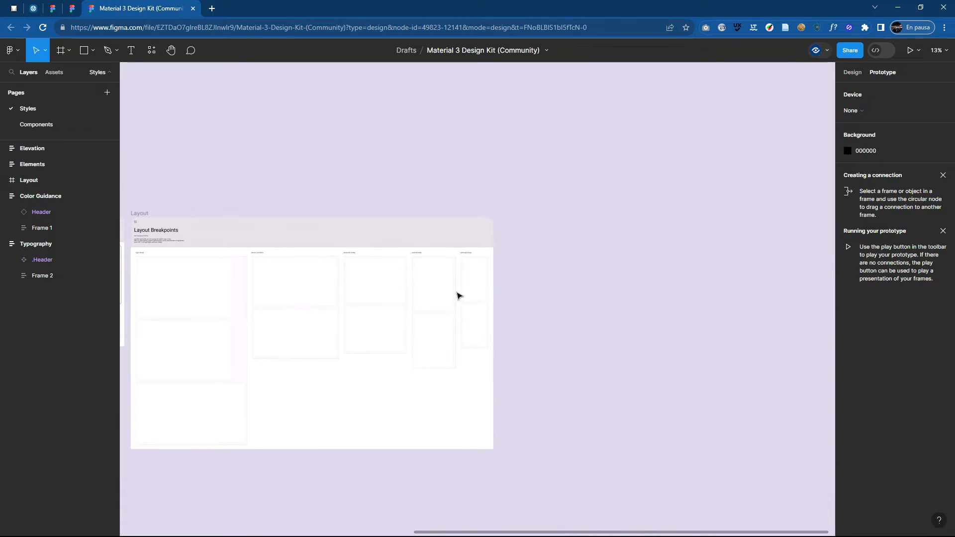
drag(543, 311, 705, 298)
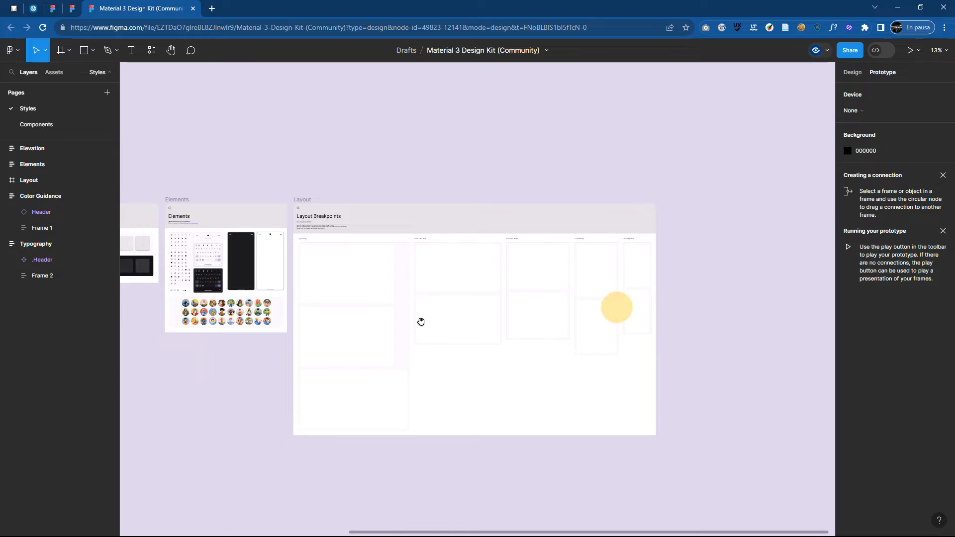
drag(423, 310, 520, 296)
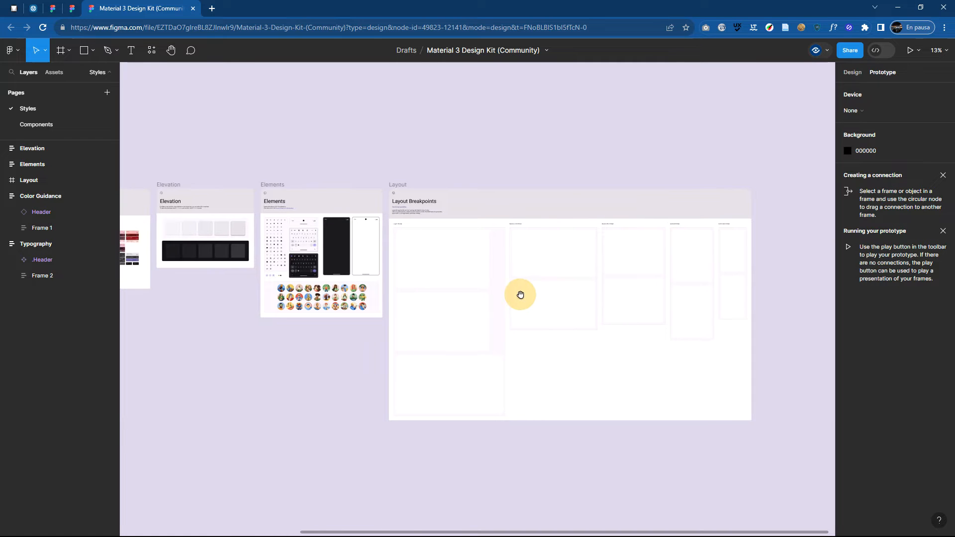
scroll(497, 297, left, 10)
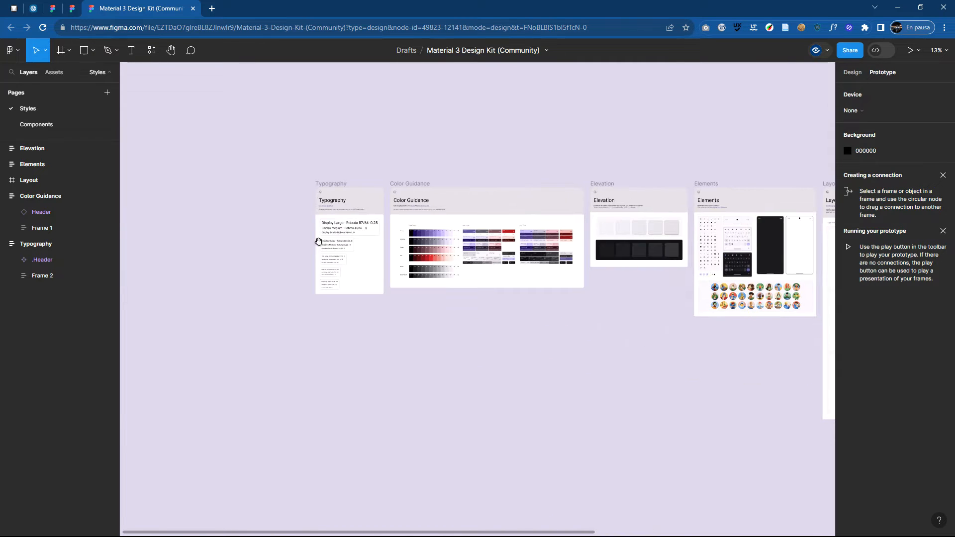
scroll(499, 309, right, 5)
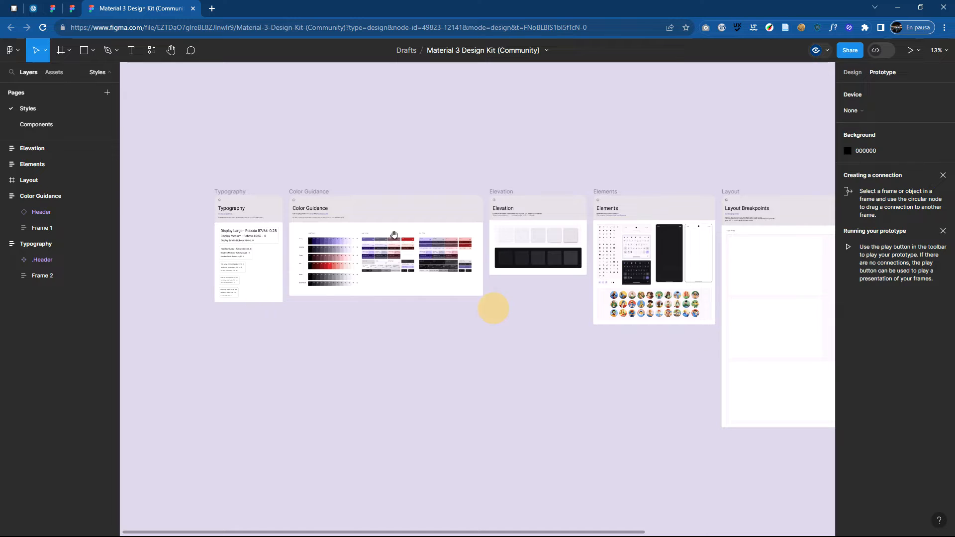
- Survey the frames of the Styles page from Color Guidance across to the breakpoint layouts in the Layout frame
scroll(398, 259, up, 5)
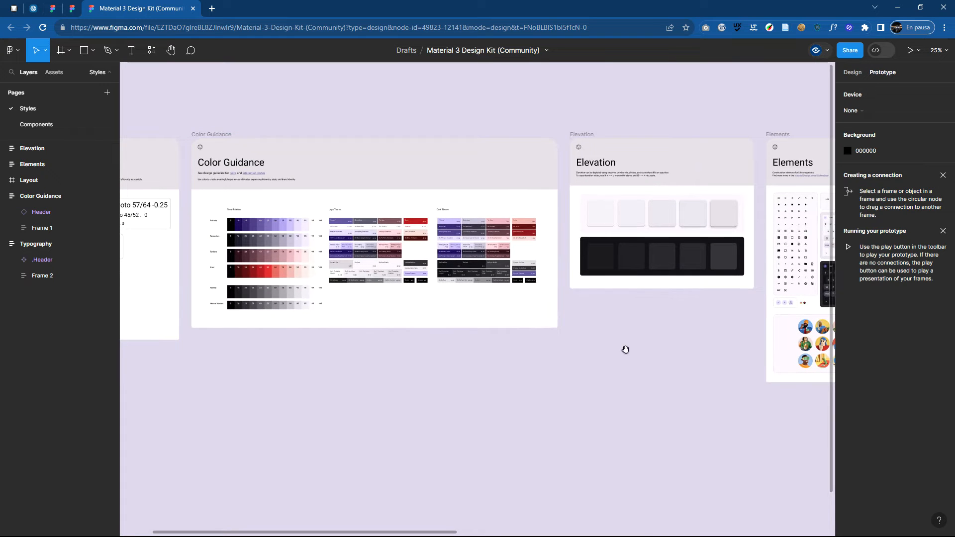
drag(625, 349, 291, 352)
drag(511, 415, 249, 384)
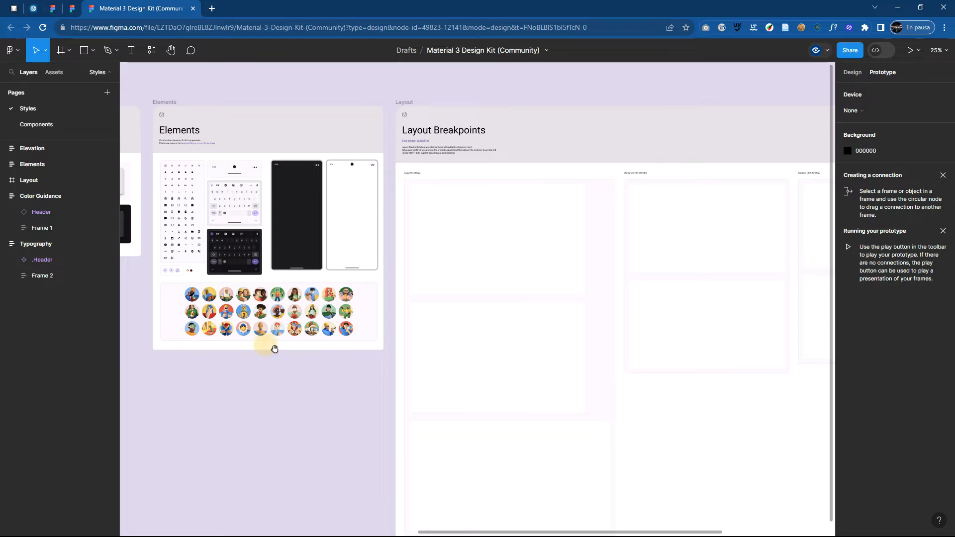
drag(596, 310, 356, 196)
click(398, 353)
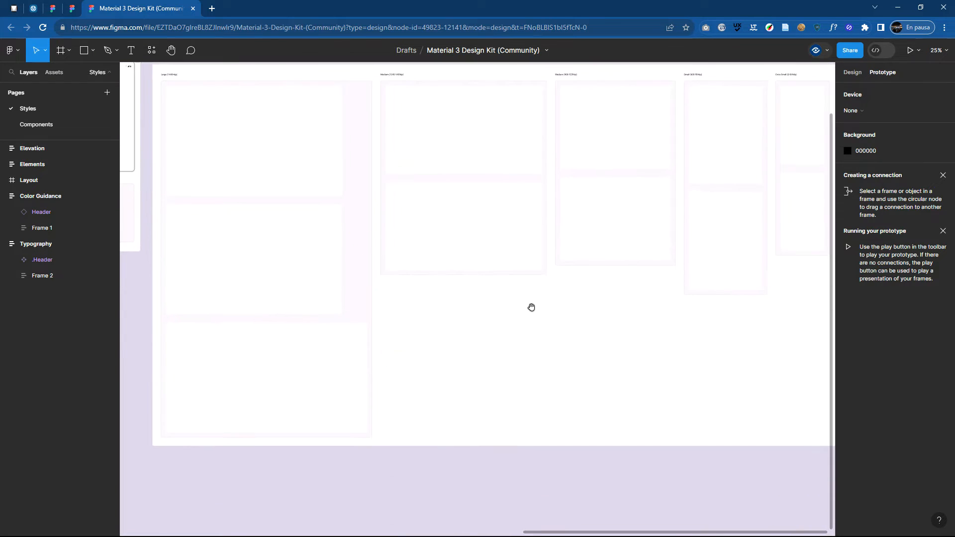
drag(531, 304, 488, 351)
- Select the Layout frame and expand its layer hierarchy down to the contents of the Medium (1240-1439dp) breakpoint
click(562, 328)
click(668, 261)
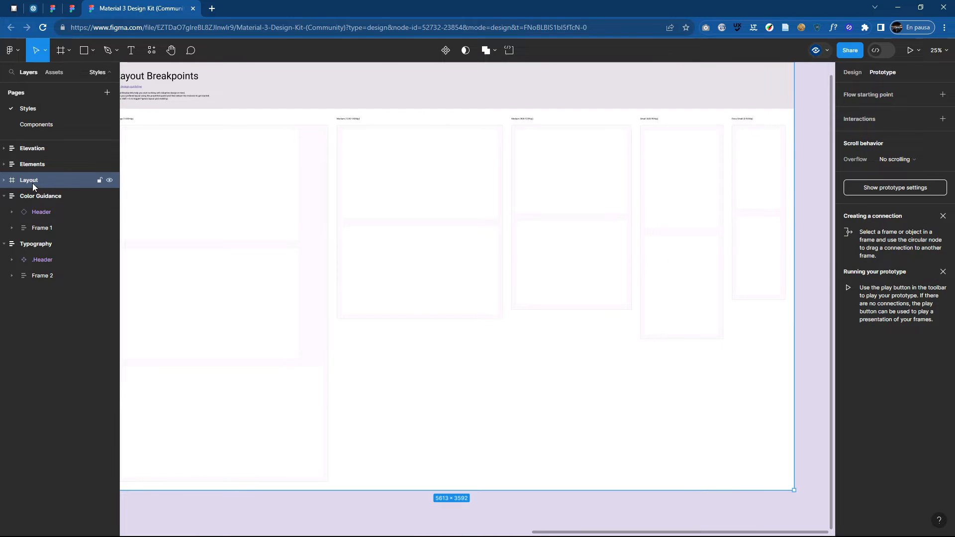
click(4, 182)
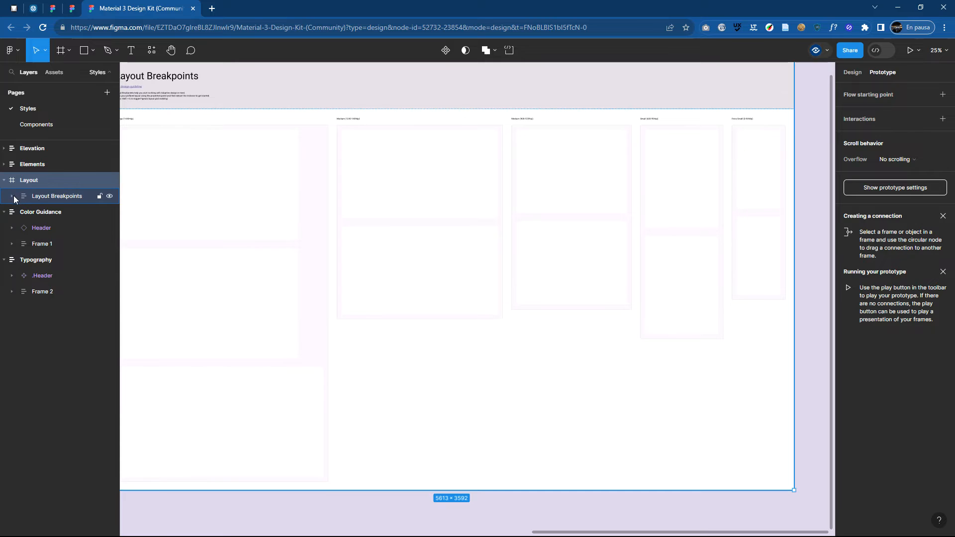
click(12, 196)
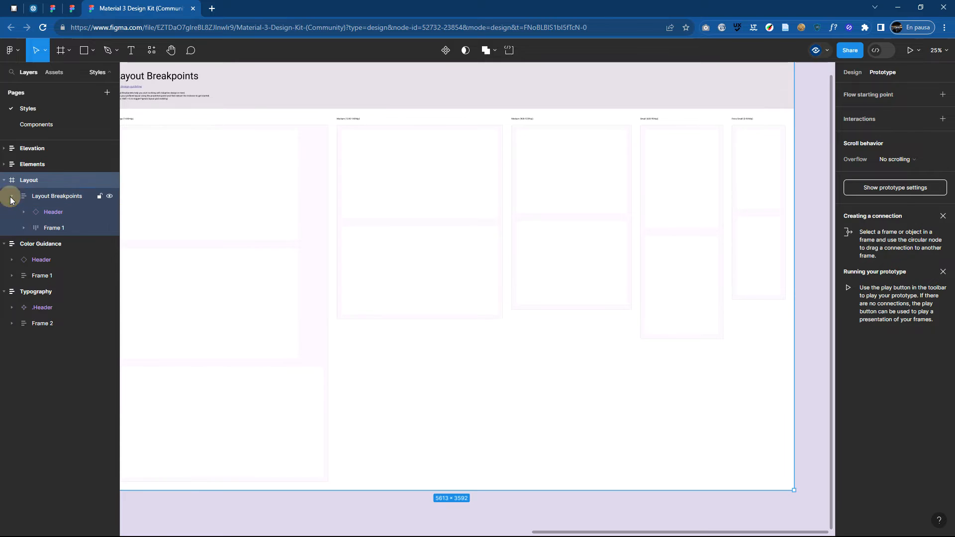
click(23, 228)
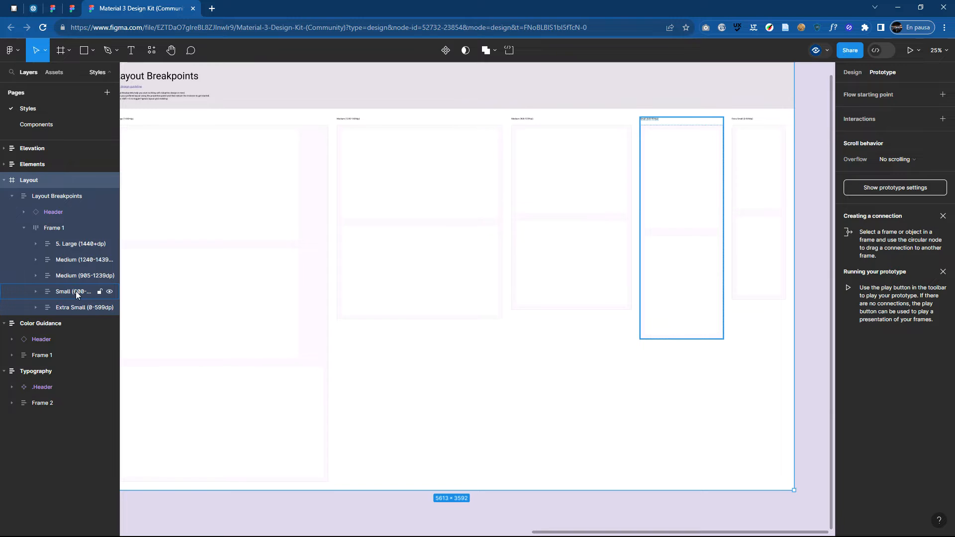
click(37, 259)
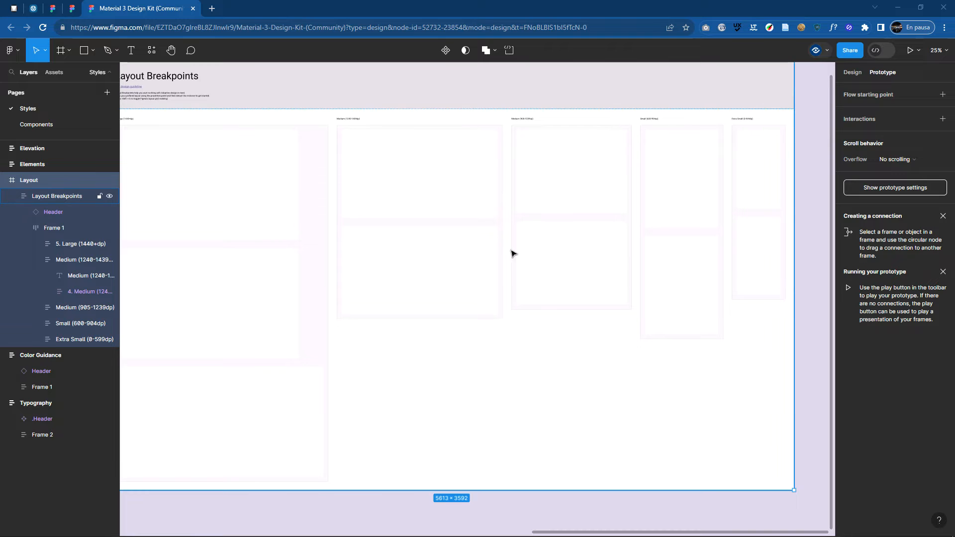
- Deselect the Layout frame and show the design properties of the Styles page
scroll(459, 279, down, 3)
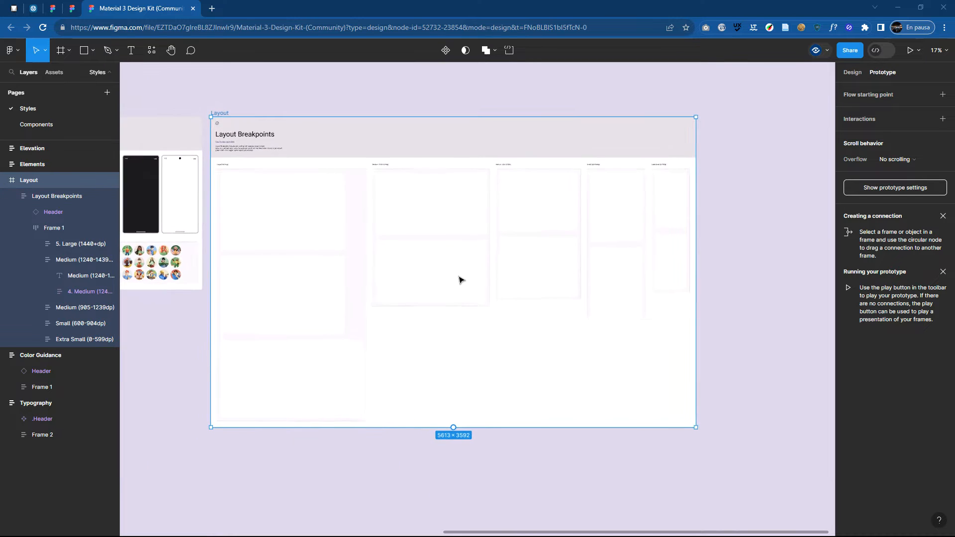
scroll(459, 280, down, 2)
click(678, 273)
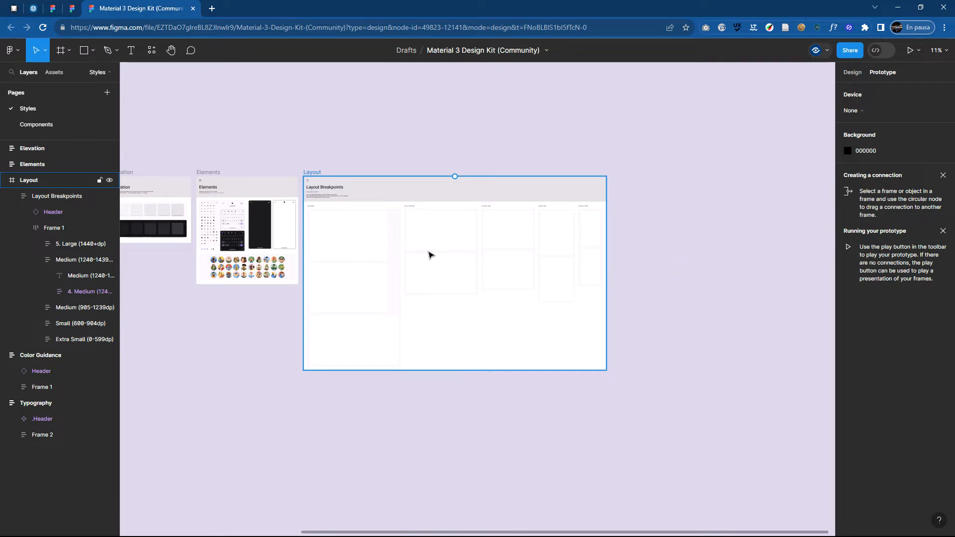
click(852, 73)
- Open the Components page and examine the component list in the Table of contents frame
click(79, 124)
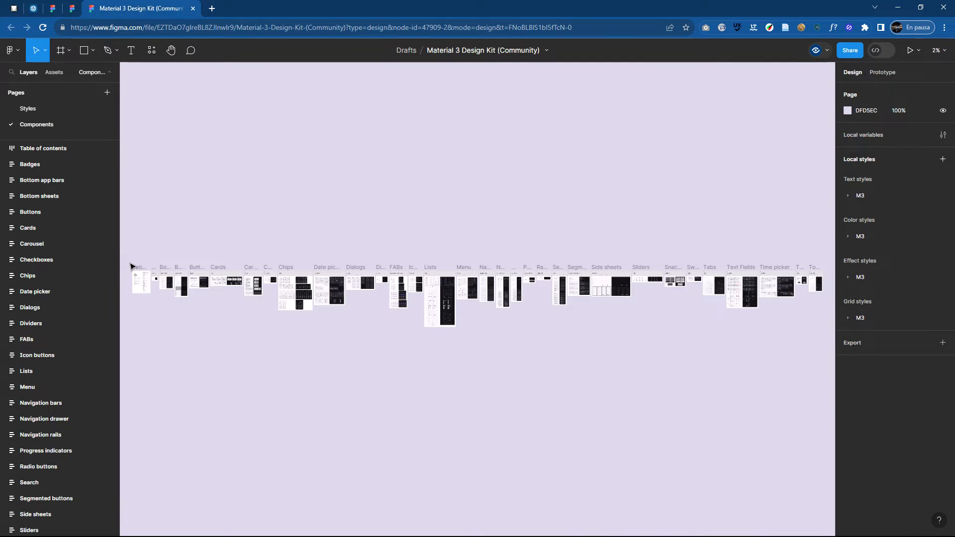
scroll(130, 266, up, 5)
scroll(131, 266, up, 6)
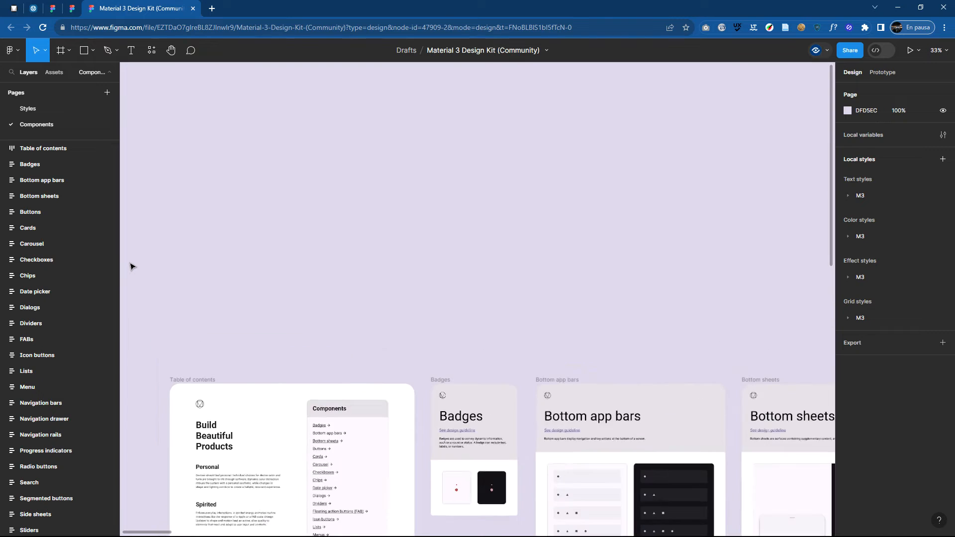
drag(364, 333, 407, 108)
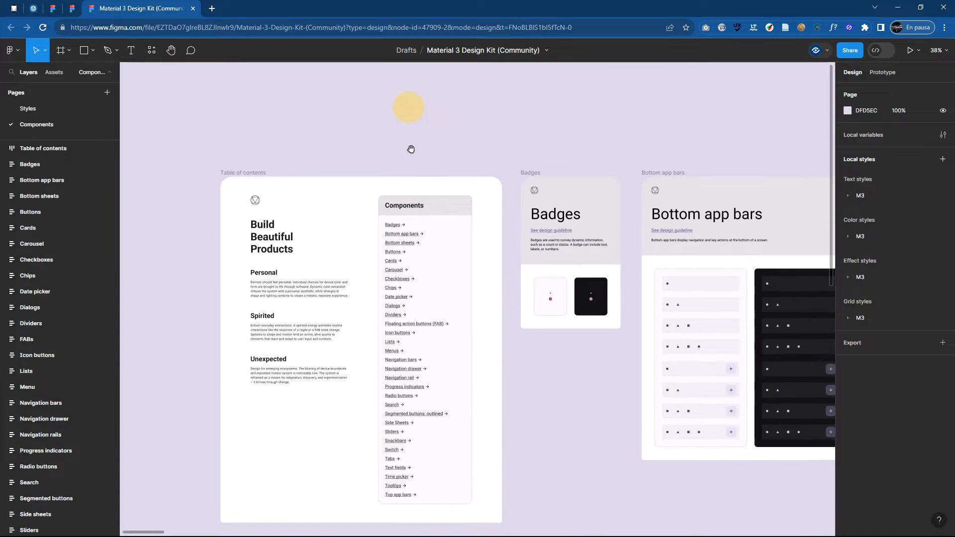
scroll(385, 274, up, 3)
scroll(388, 282, up, 1)
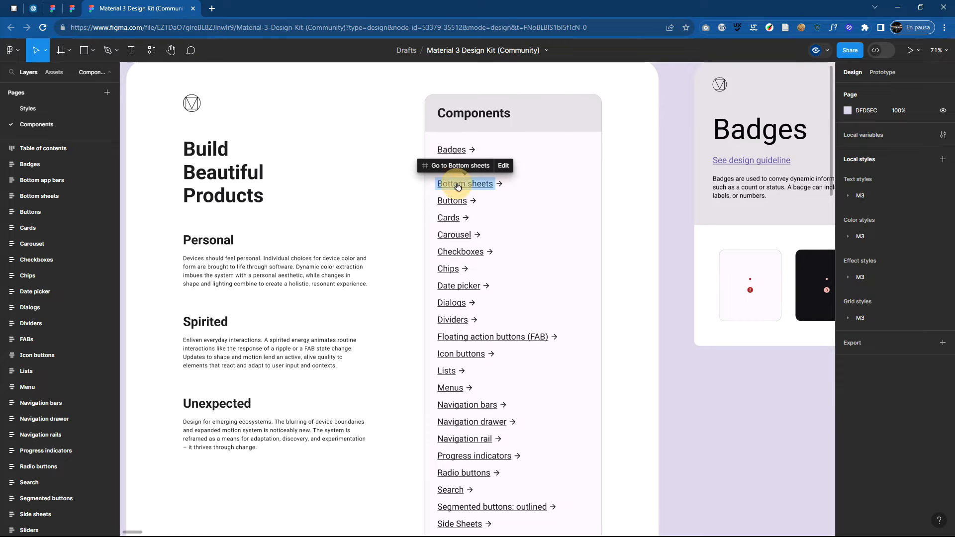
- Follow the table of contents link to the Bottom sheets frame and return to the component list
click(458, 184)
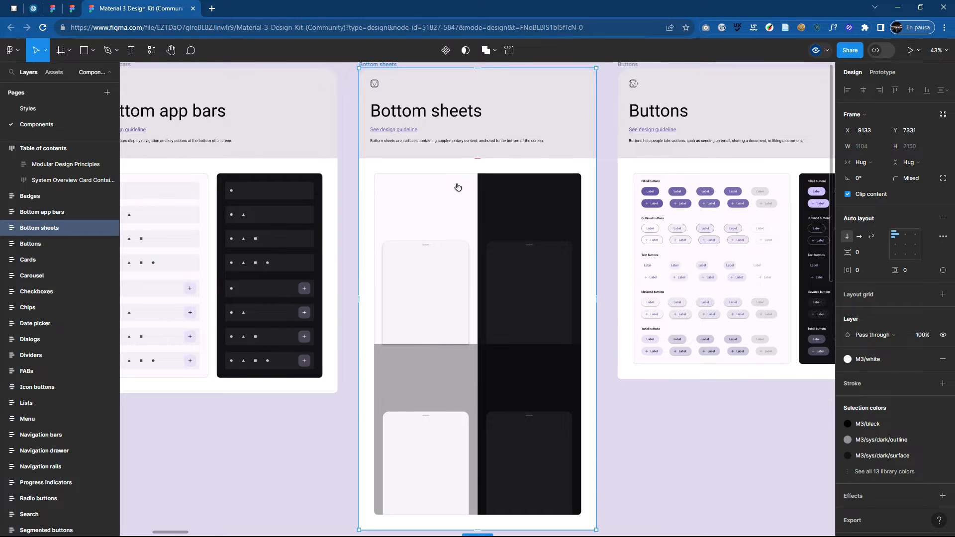
scroll(459, 188, down, 10)
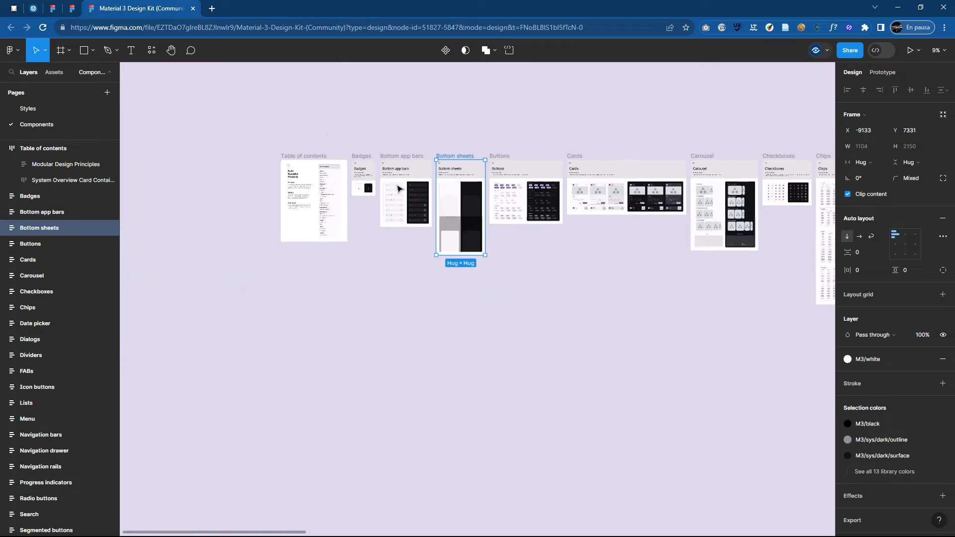
scroll(320, 173, up, 8)
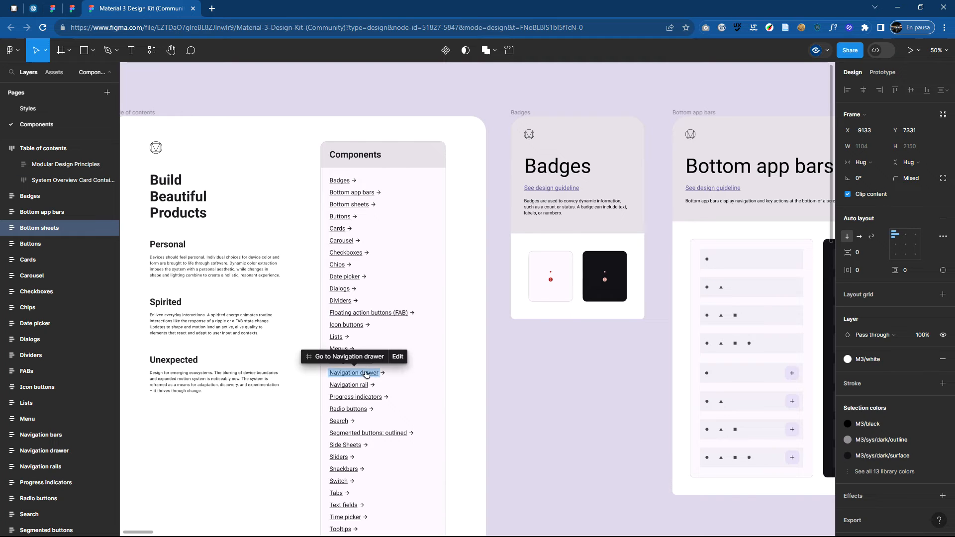
- Follow the table of contents link to the Navigation drawer frame and examine its light and dark variants
scroll(340, 341, down, 2)
scroll(338, 348, down, 1)
scroll(343, 353, up, 5)
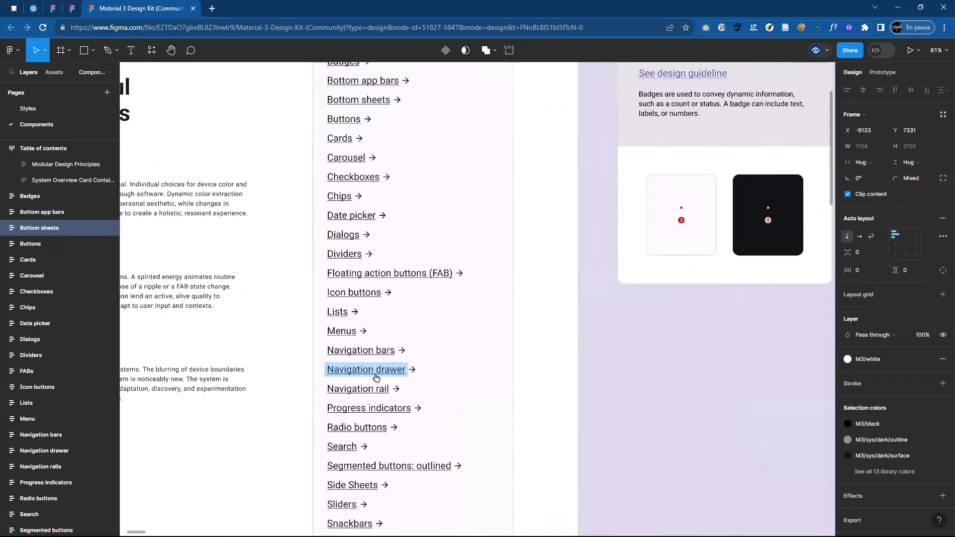
click(376, 371)
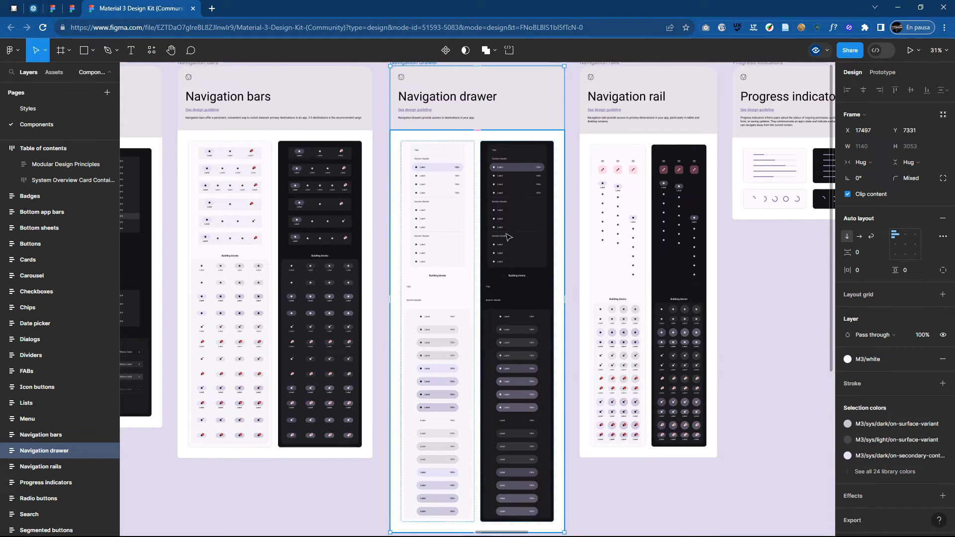
scroll(427, 212, up, 5)
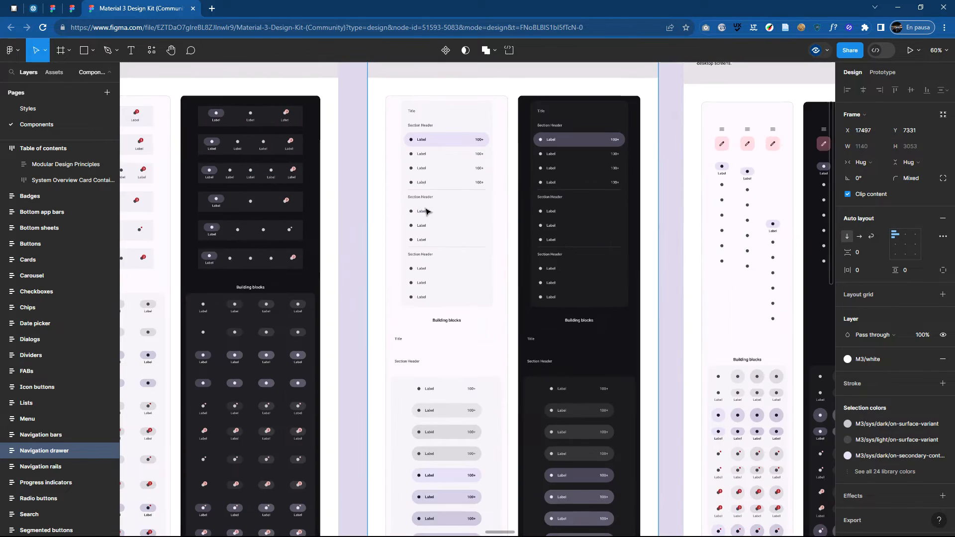
scroll(427, 212, down, 3)
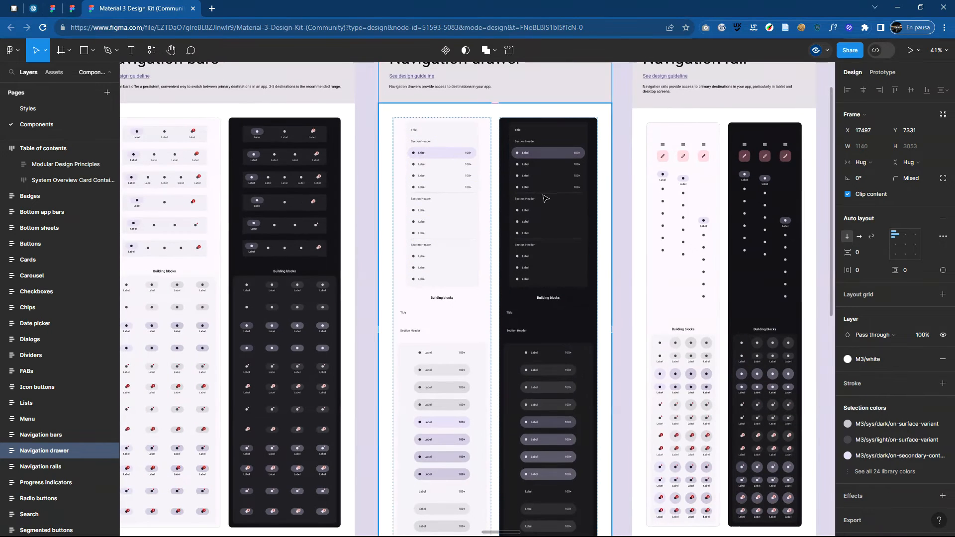
scroll(467, 213, down, 4)
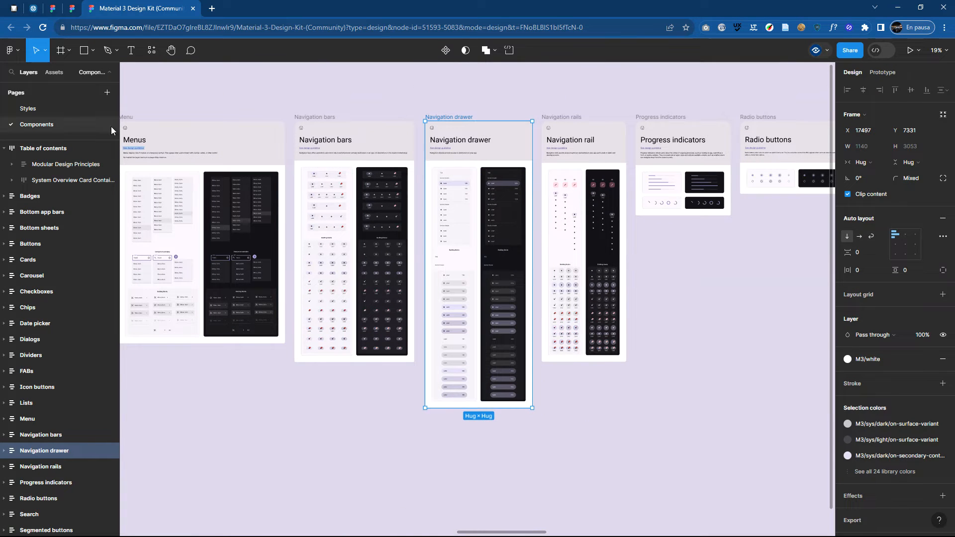
- Add a new page to the file and name it App 01
click(106, 93)
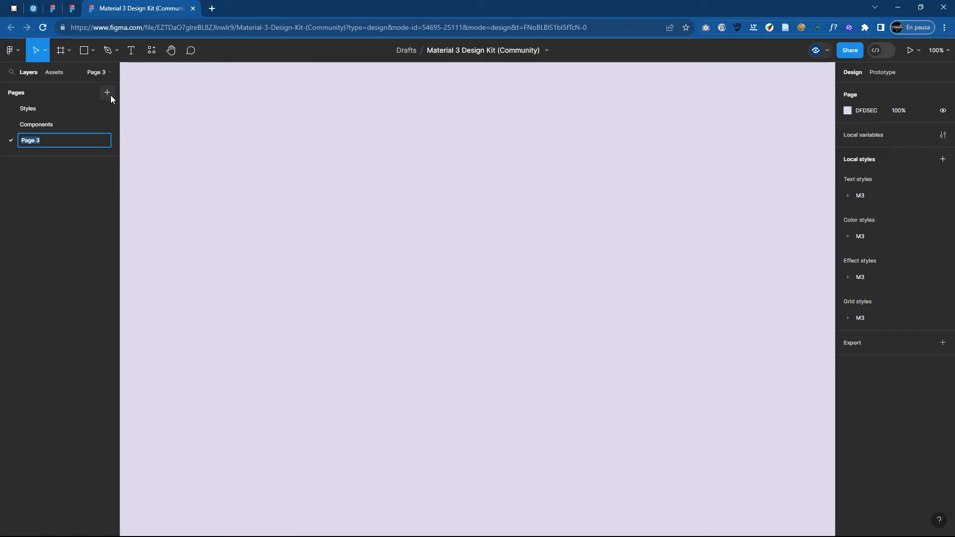
text(App 01)
key(Return)
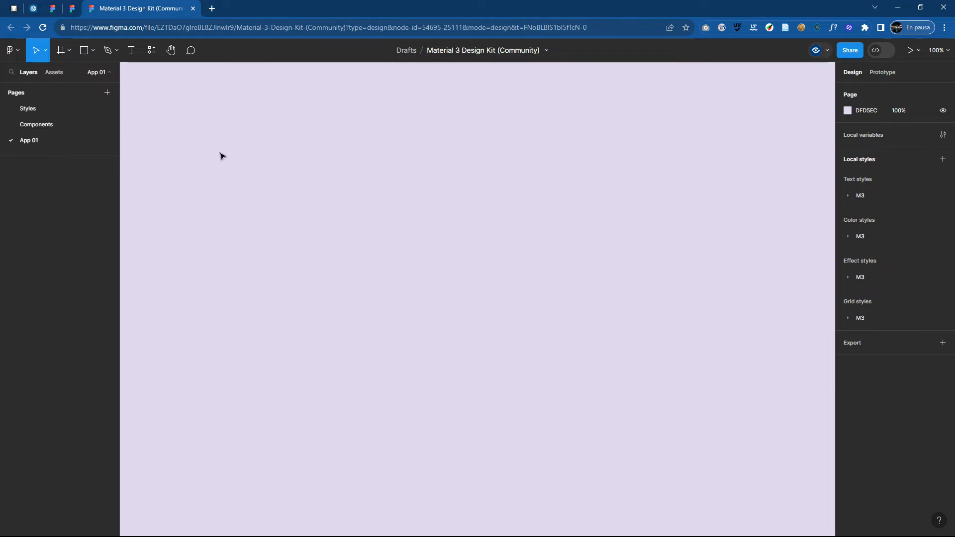
- Look at the Layout frame on the Styles page and return to the App 01 page to check the available frame tools
click(47, 108)
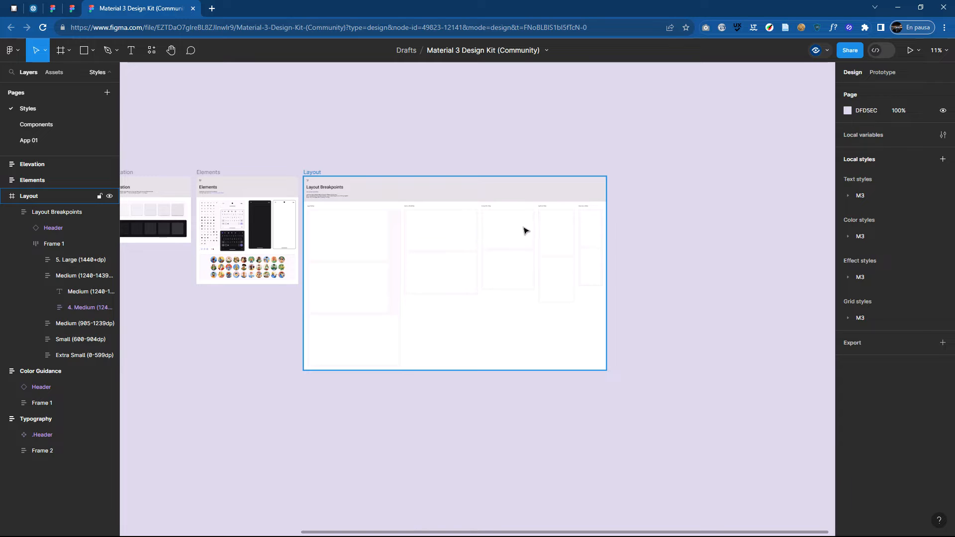
click(41, 140)
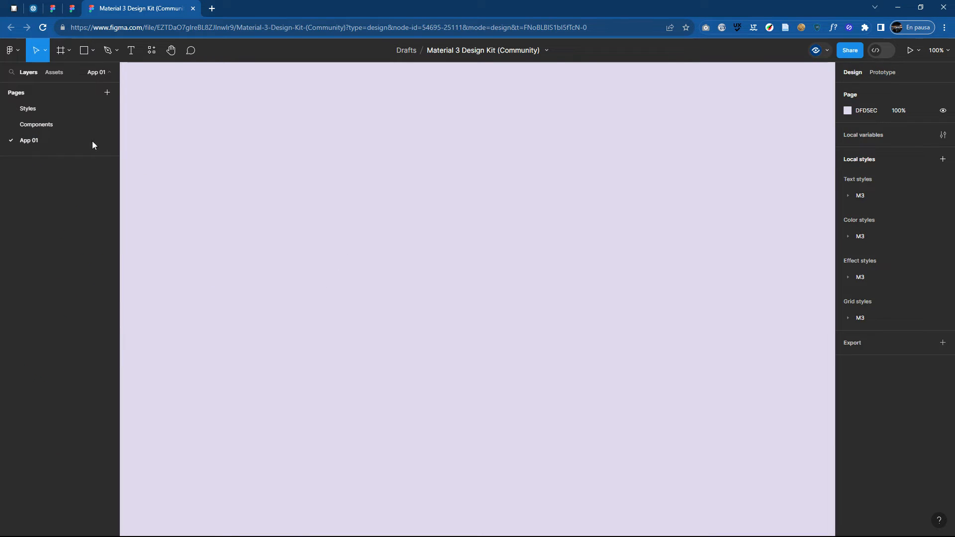
click(68, 50)
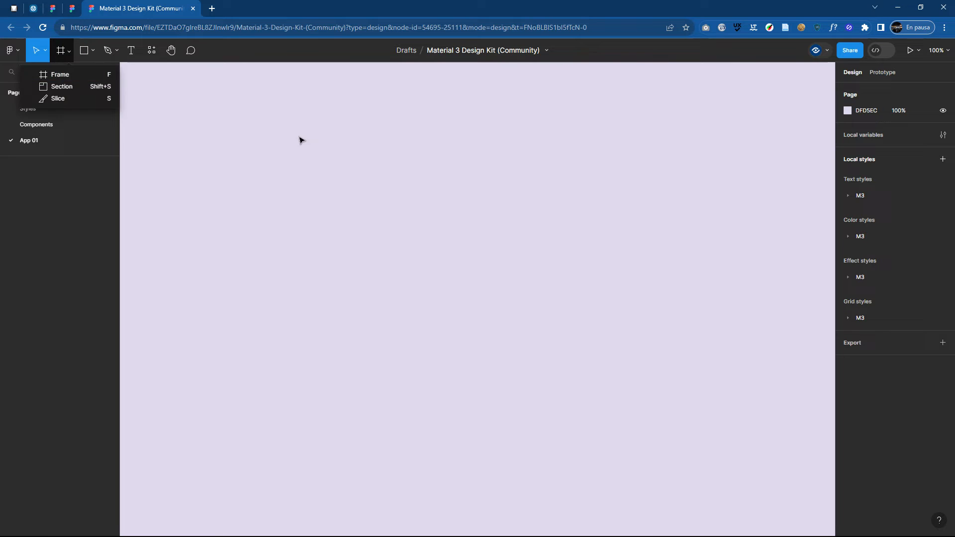
click(322, 151)
- Examine the light and dark navigation bar variants on the Components page
click(68, 123)
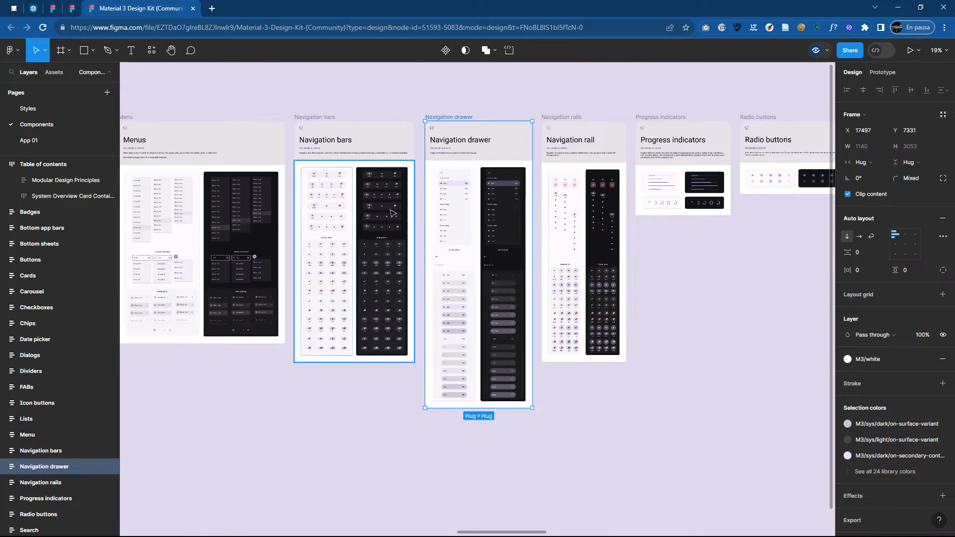
ctrl+scroll(391, 213, up, 10)
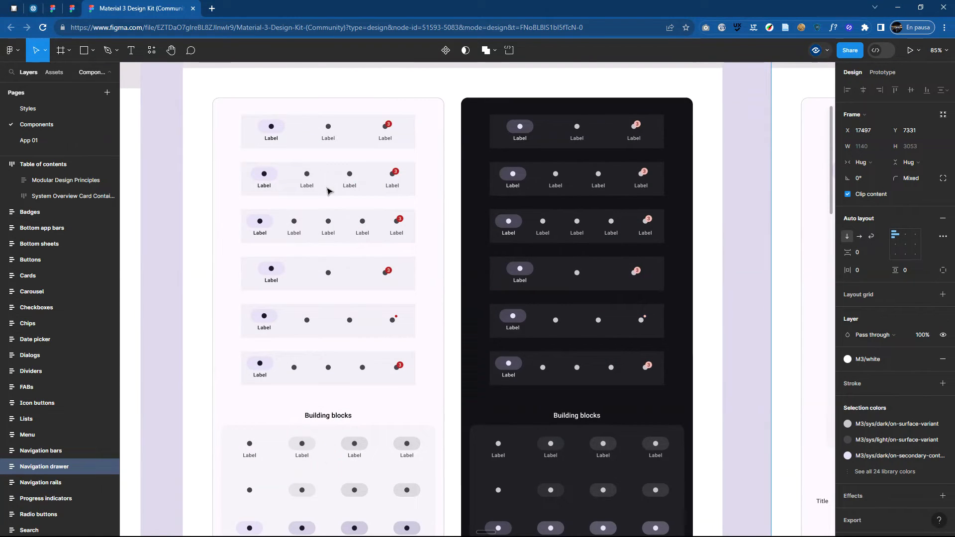
ctrl+scroll(328, 191, down, 10)
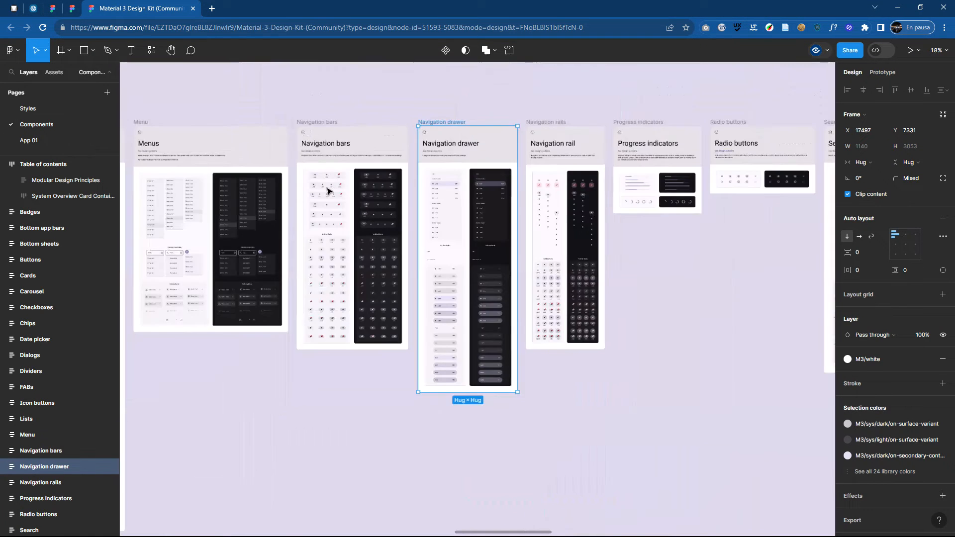
ctrl+scroll(329, 191, down, 6)
- Return to the table of contents, review its component list and follow the link to the Side sheets frame
click(194, 128)
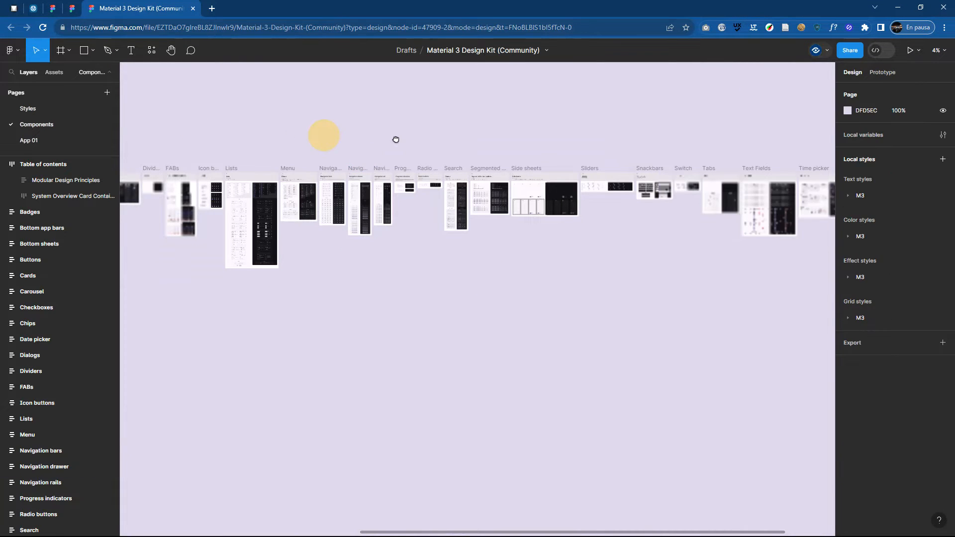
drag(290, 132, 439, 140)
drag(193, 123, 508, 161)
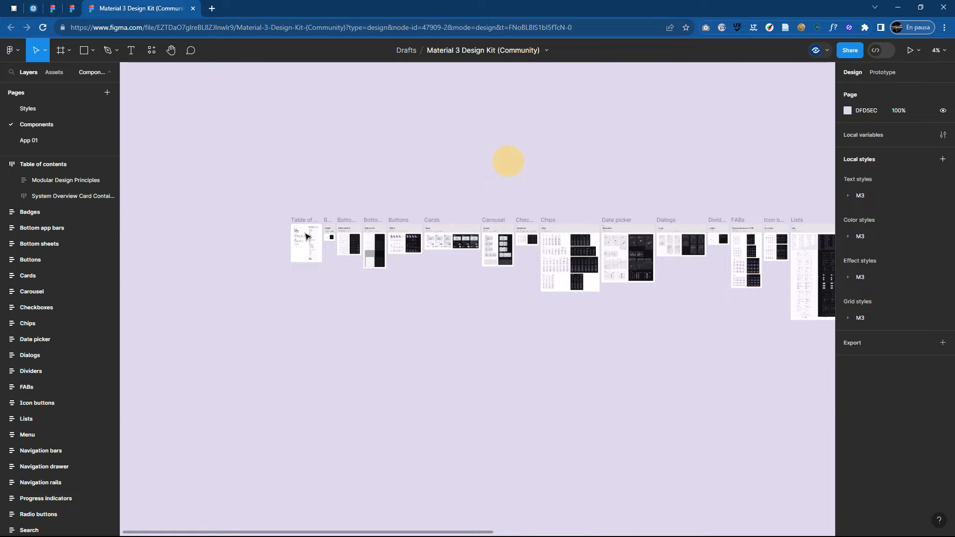
ctrl+scroll(307, 235, up, 16)
drag(575, 457, 541, 267)
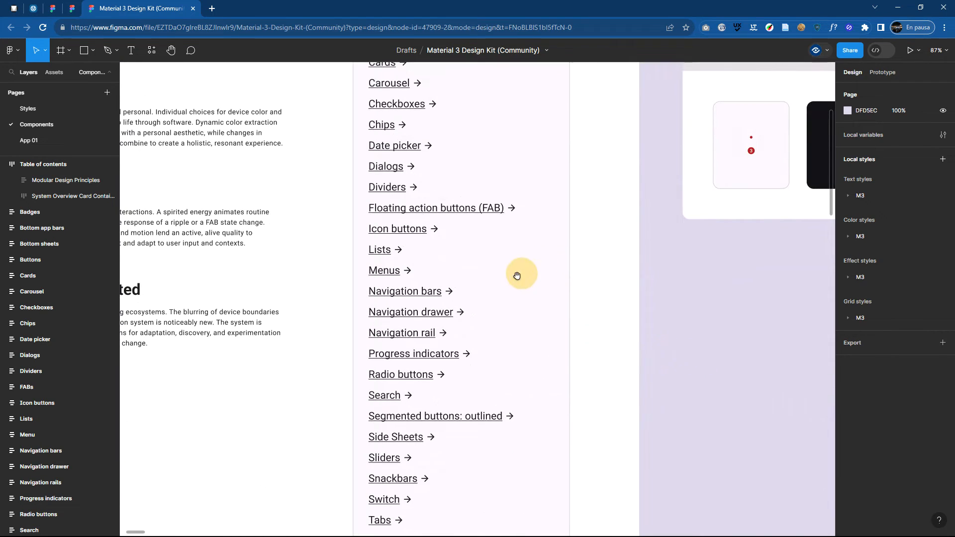
drag(511, 369, 476, 237)
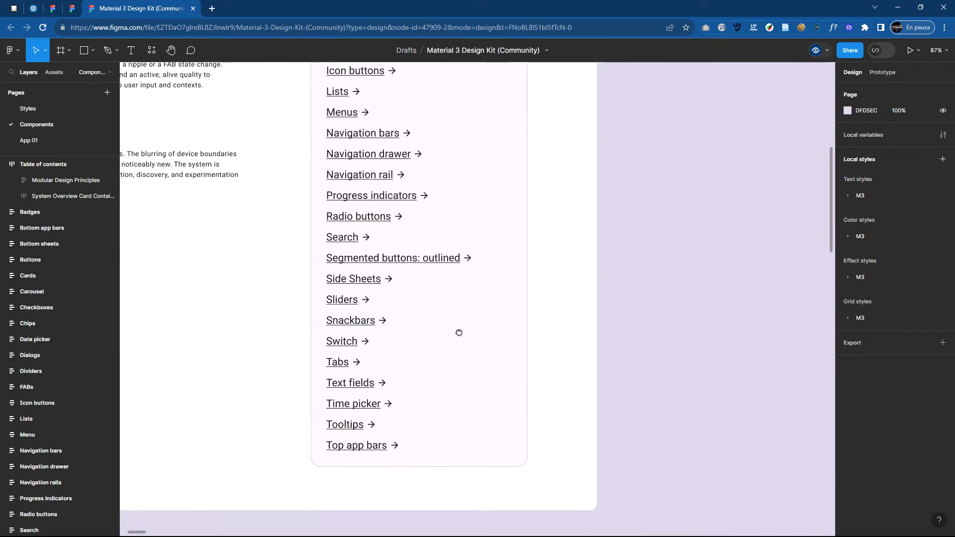
drag(458, 335, 449, 315)
click(346, 263)
click(345, 263)
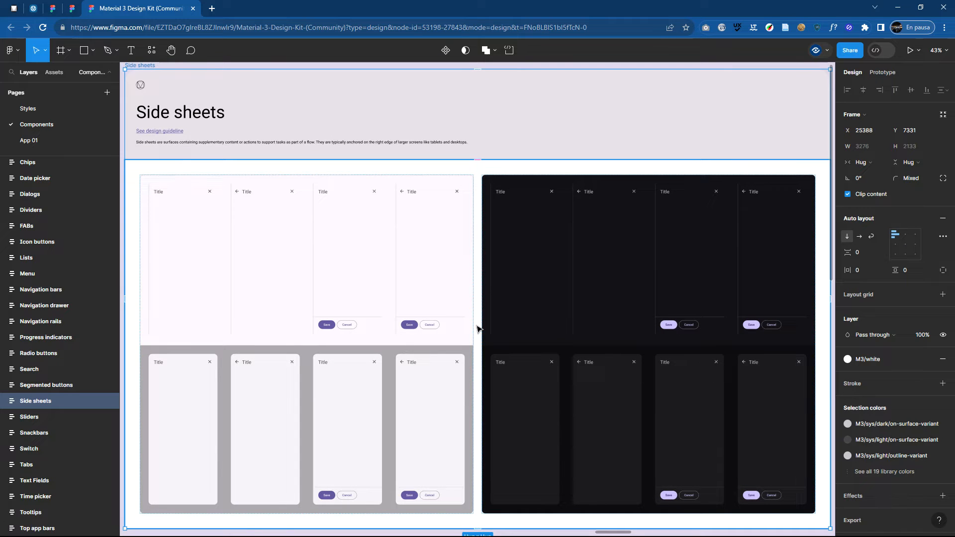
- Look over the component frames on the canvas, moving from Side sheets to Tabs and Text Fields
scroll(611, 271, down, 5)
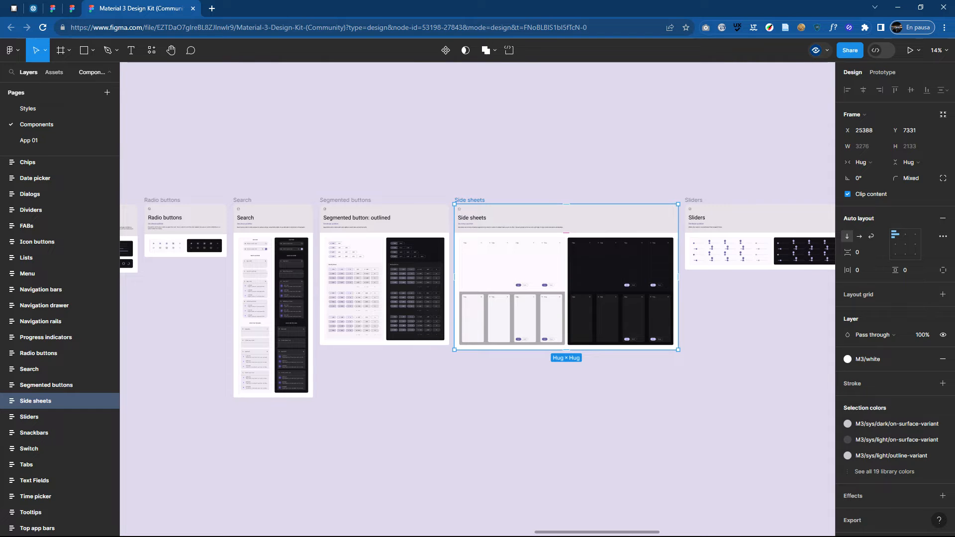
click(298, 158)
scroll(299, 159, down, 2)
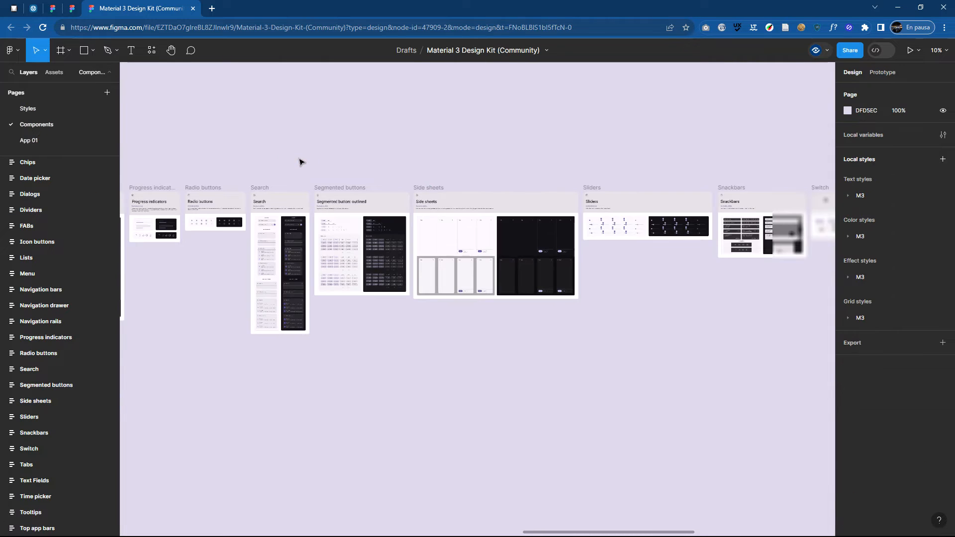
scroll(300, 160, down, 2)
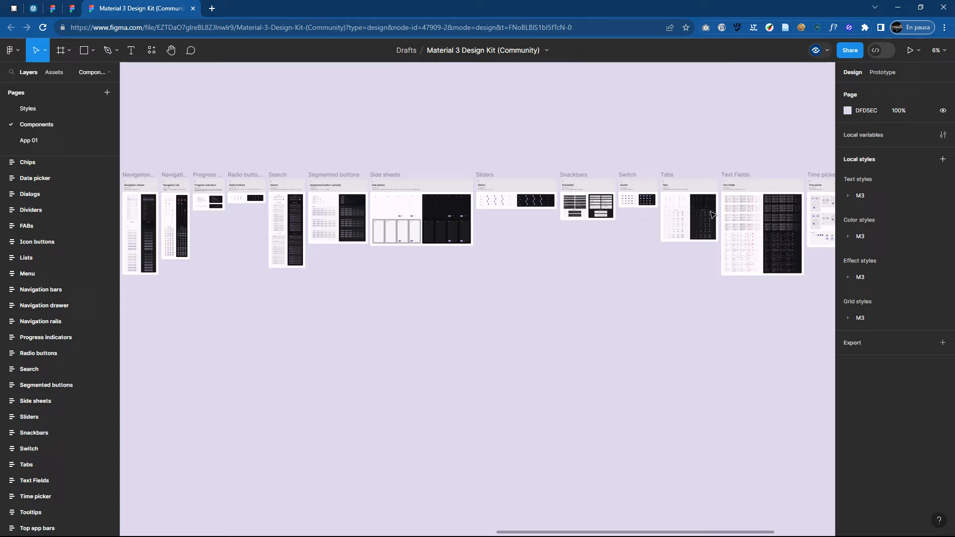
scroll(711, 214, up, 8)
drag(729, 196, 612, 268)
- Expand the M3 text styles and their display group, then inspect the properties of the large display style
mouse_move(947, 195)
click(848, 195)
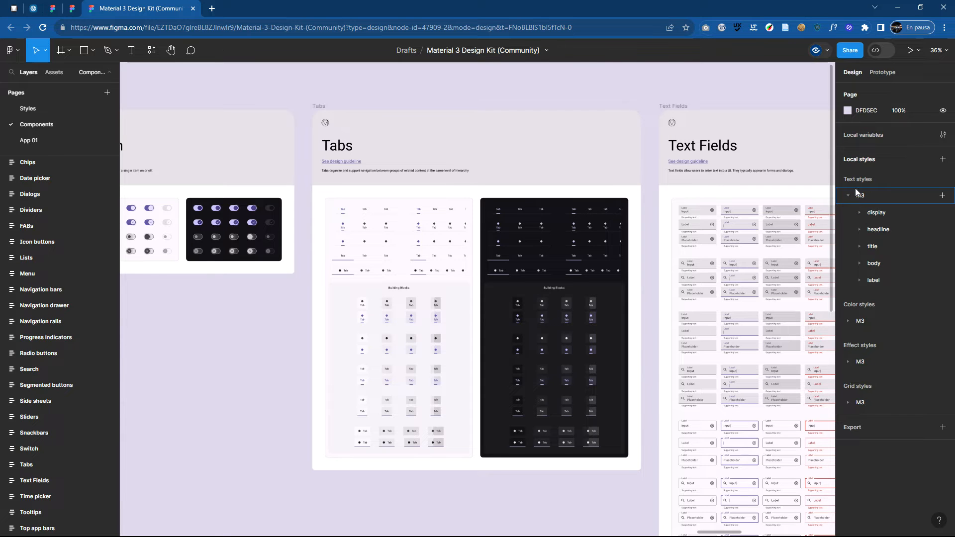
click(860, 213)
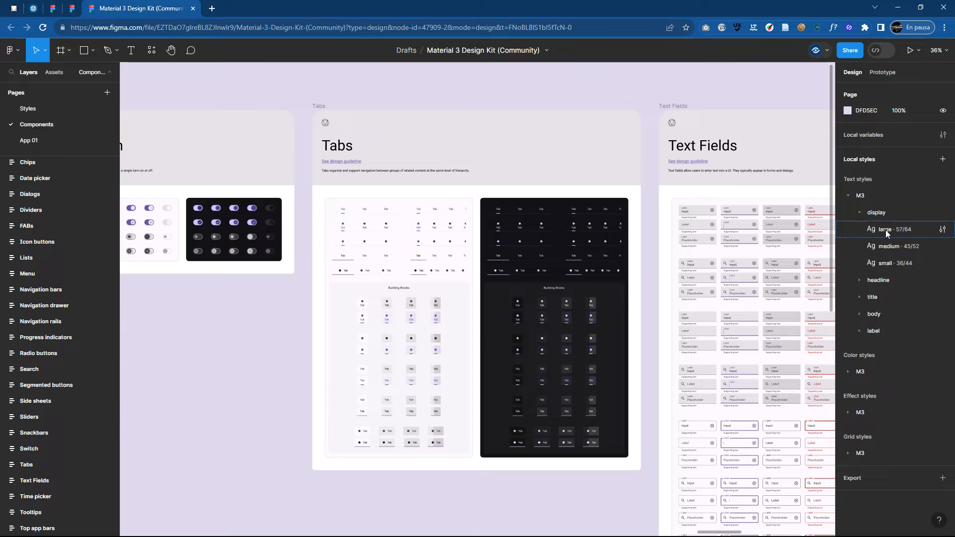
click(942, 229)
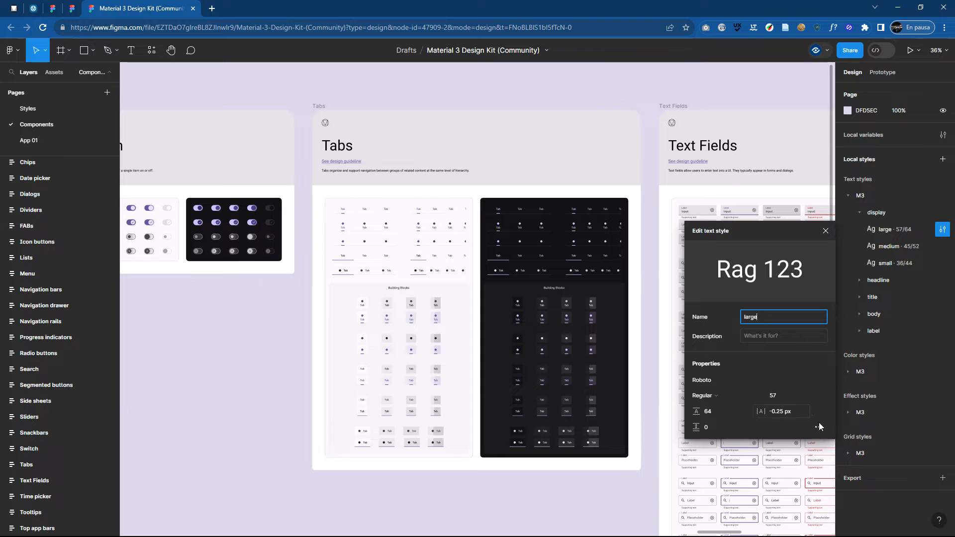
click(896, 509)
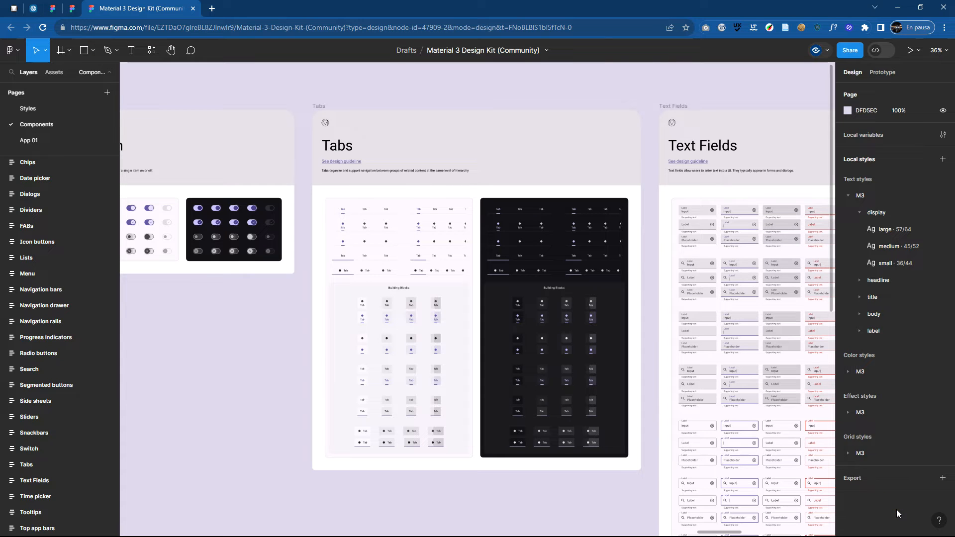
- Expand the headline, title, body and label groups of the M3 text styles to review their sizes
click(859, 280)
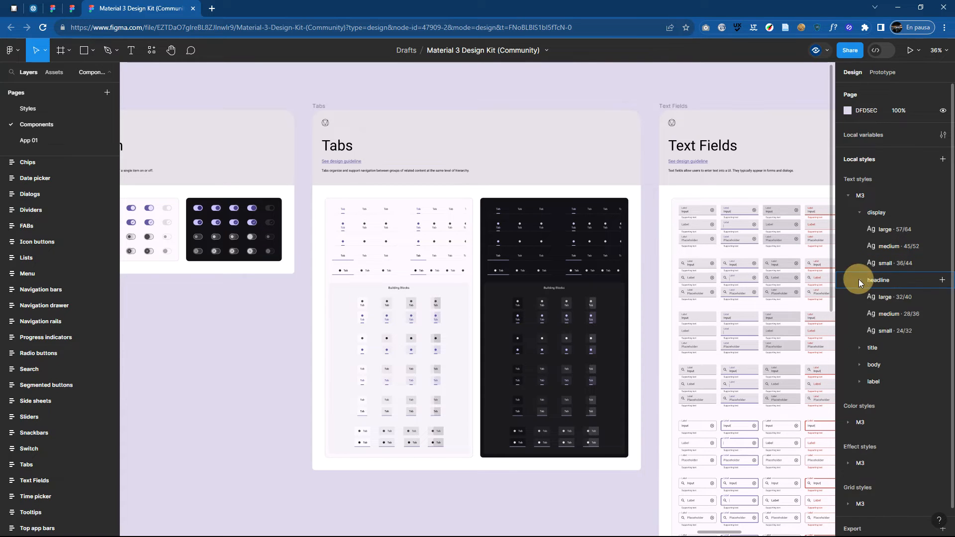
click(858, 348)
scroll(855, 333, down, 2)
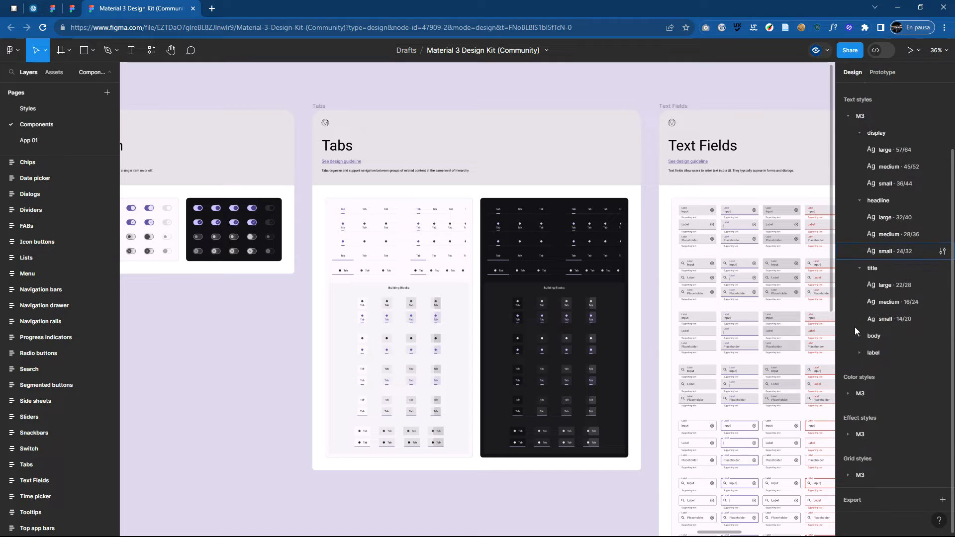
click(860, 339)
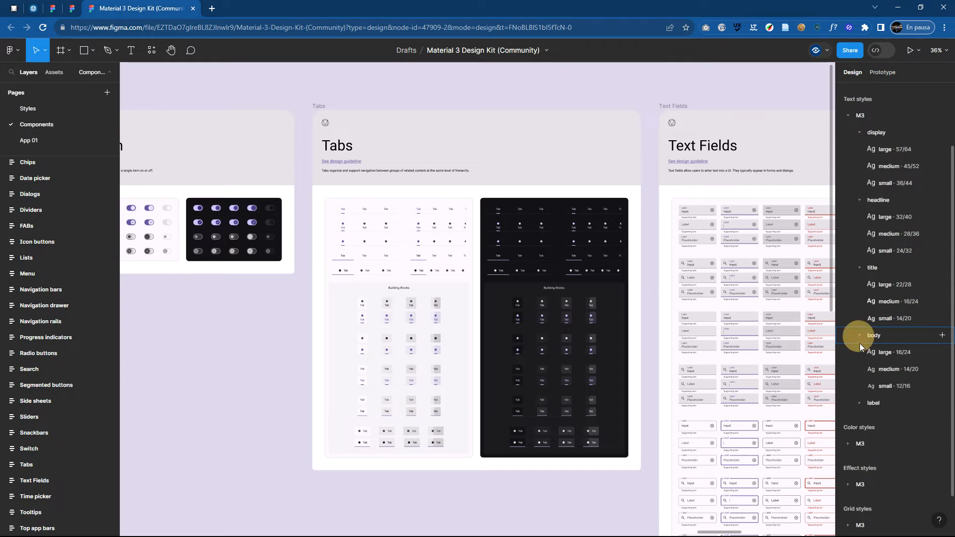
click(858, 402)
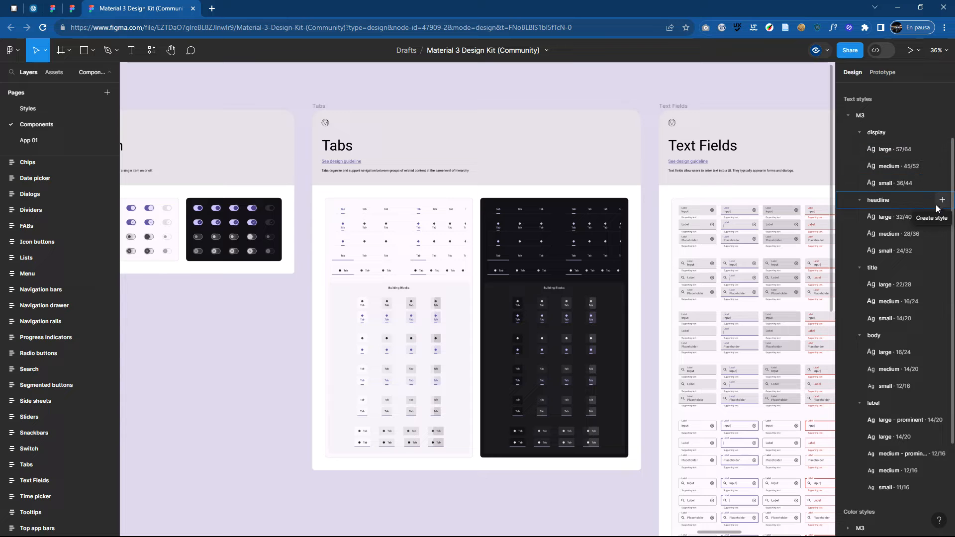
- Collapse all the M3 text style groups and look over the full row of component frames
click(859, 132)
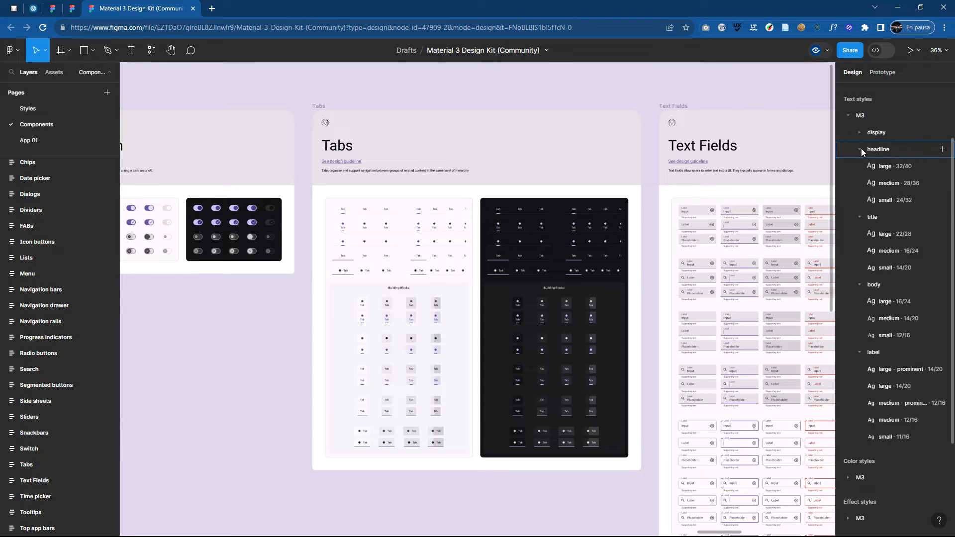
click(861, 148)
click(864, 167)
click(861, 183)
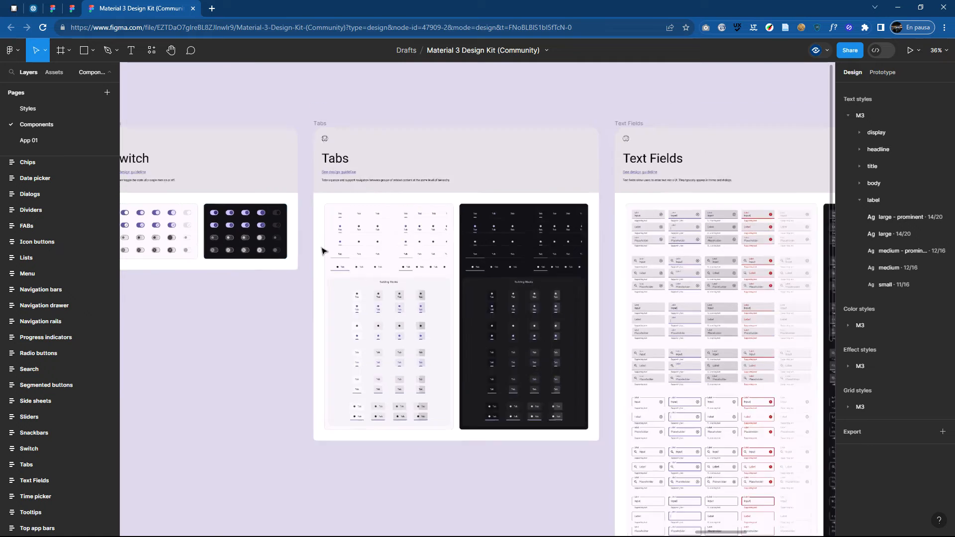
scroll(323, 251, down, 10)
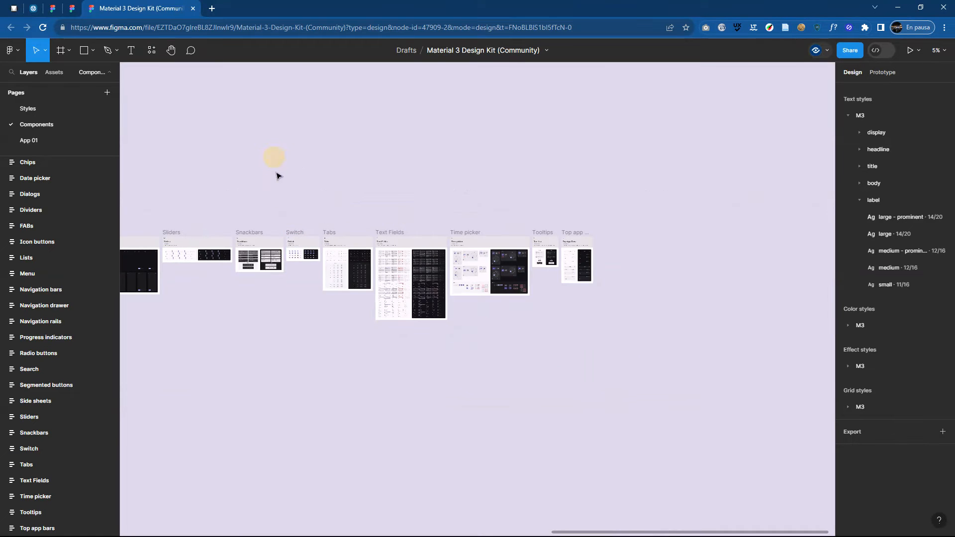
scroll(277, 176, left, 10)
drag(531, 187, 408, 170)
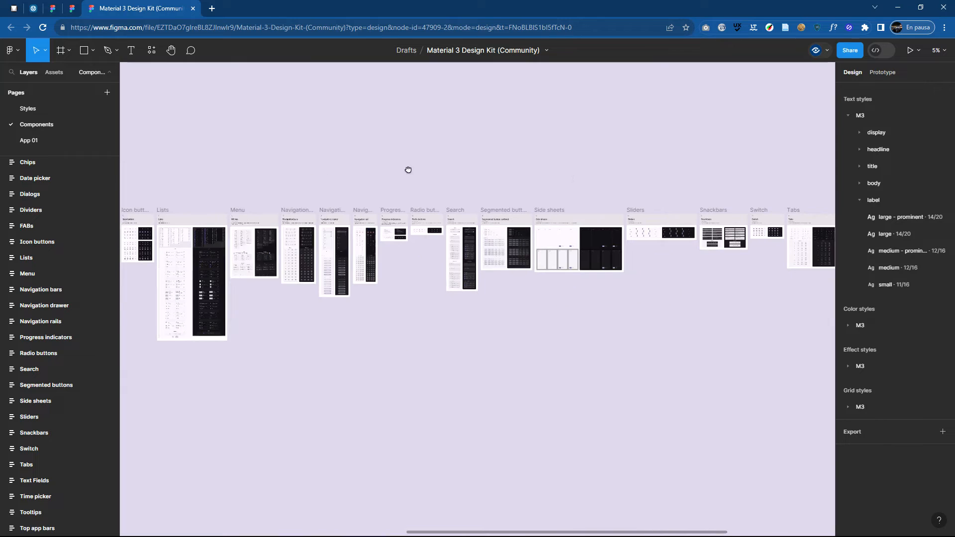
click(859, 201)
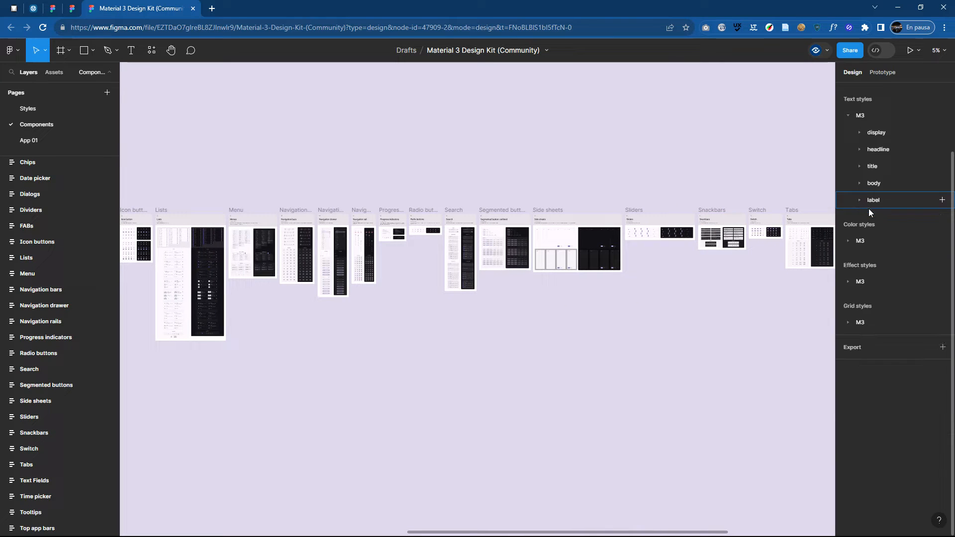
click(846, 116)
- Expand the M3 color styles and review the light and dark groups under state-layers
click(847, 156)
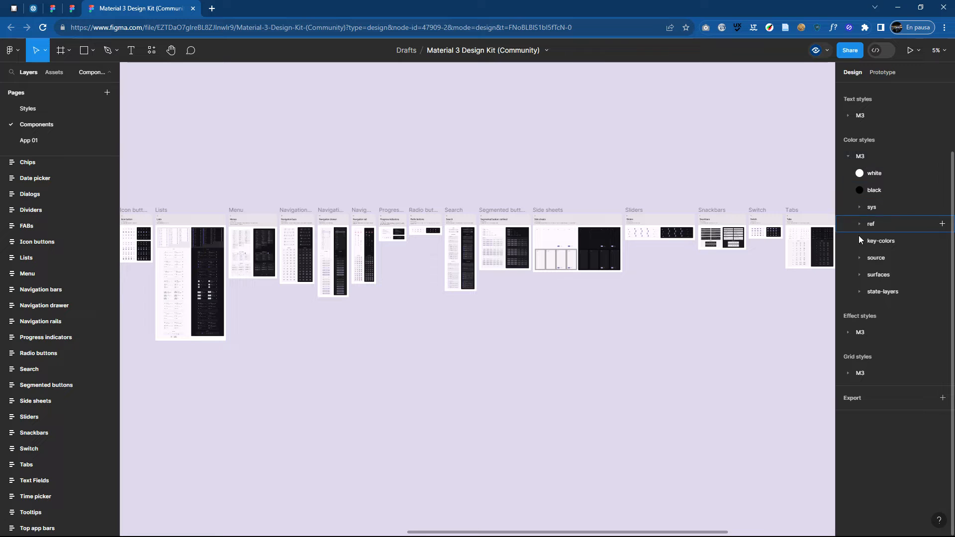
click(860, 294)
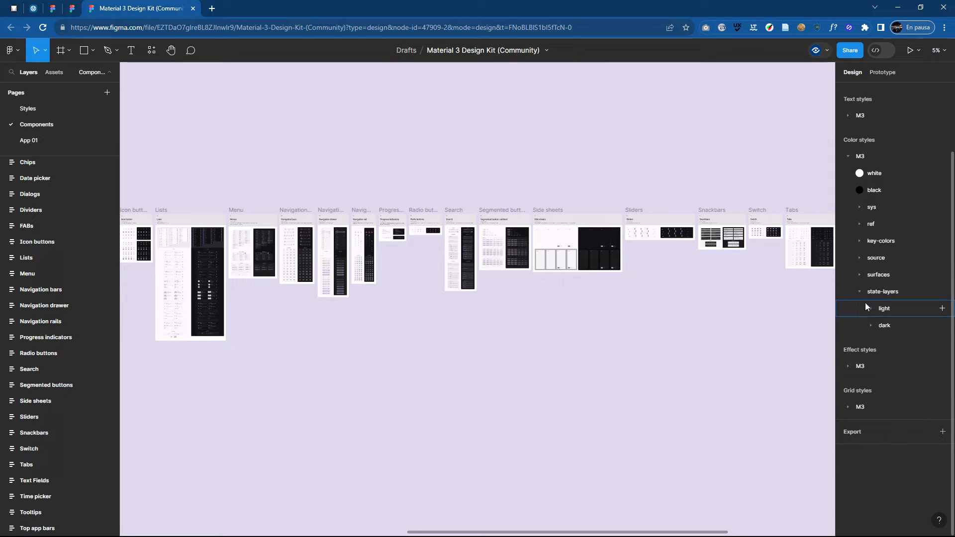
click(871, 325)
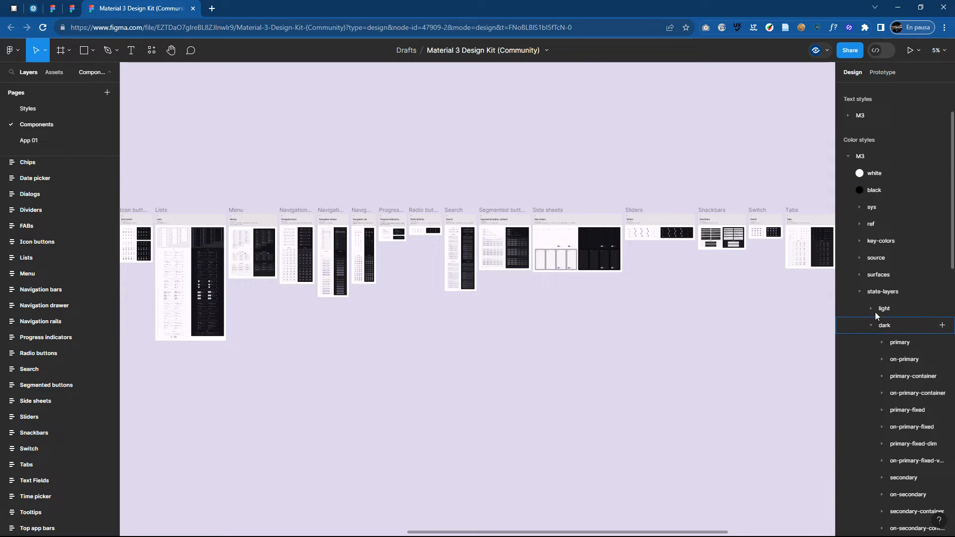
click(870, 308)
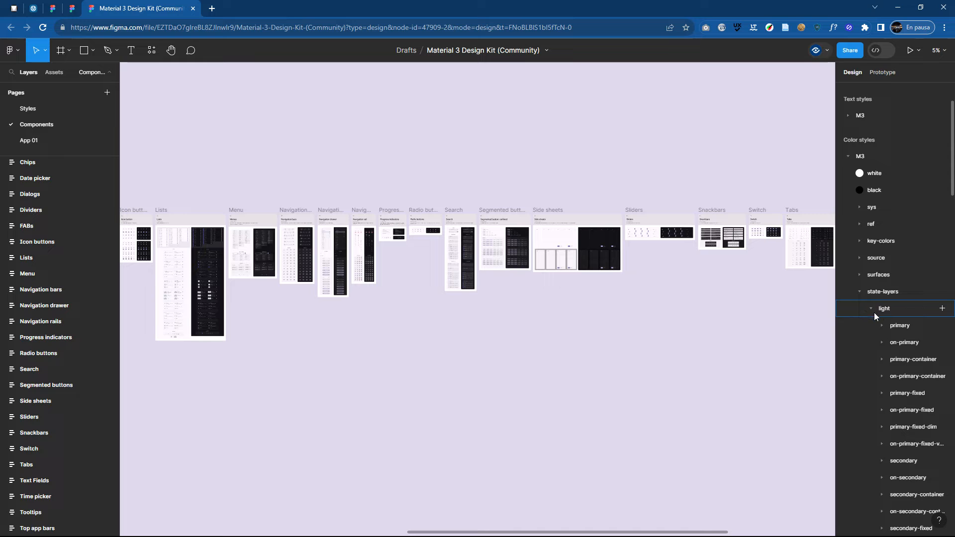
- Review the surfaces, source, key-colors, ref and sys color groups, including the light surfaces, and collapse the M3 color styles
click(859, 274)
click(860, 258)
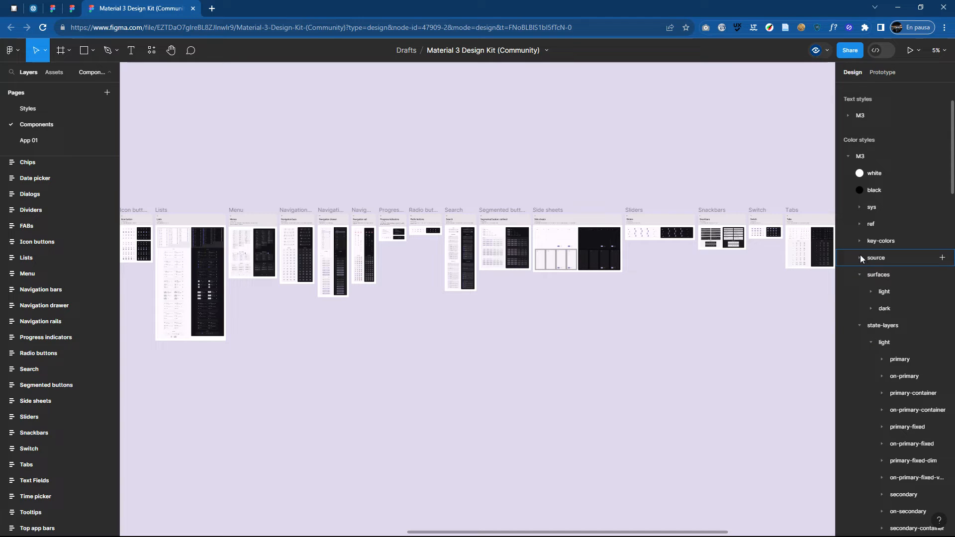
click(860, 241)
click(861, 224)
click(858, 208)
scroll(905, 271, down, 4)
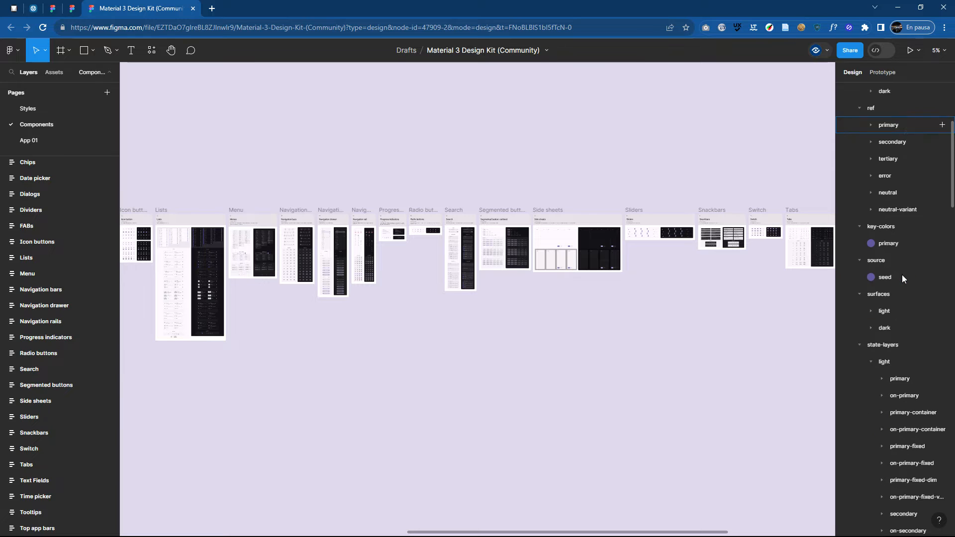
click(870, 261)
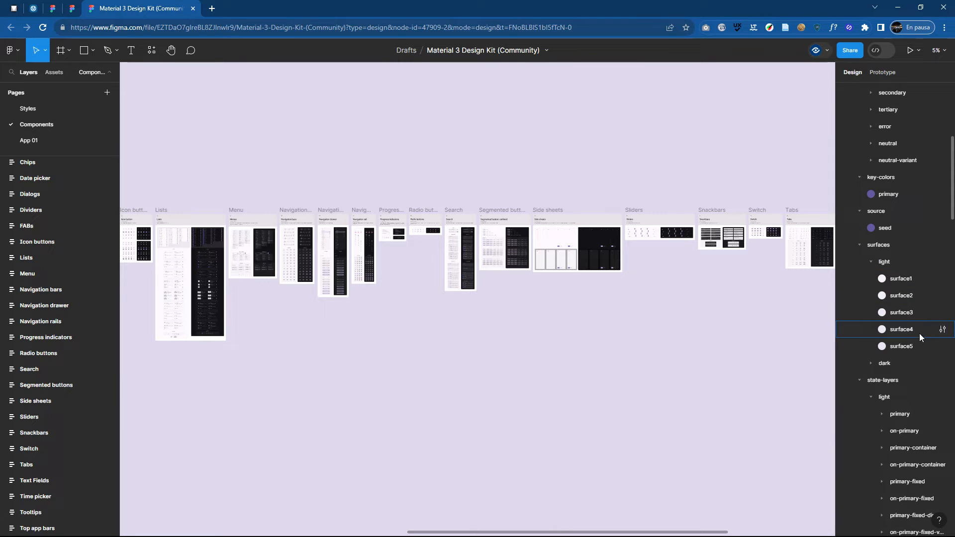
scroll(914, 322, down, 5)
scroll(915, 325, up, 10)
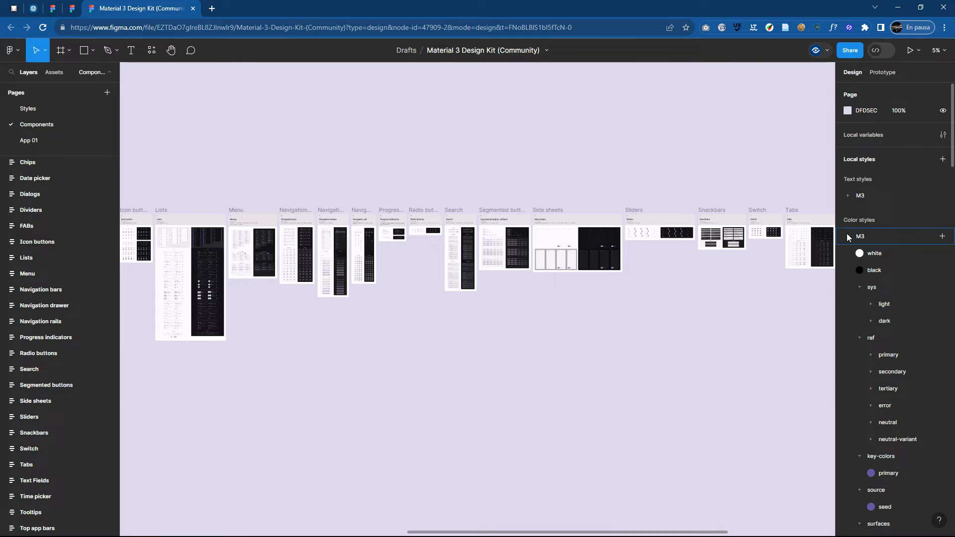
click(849, 236)
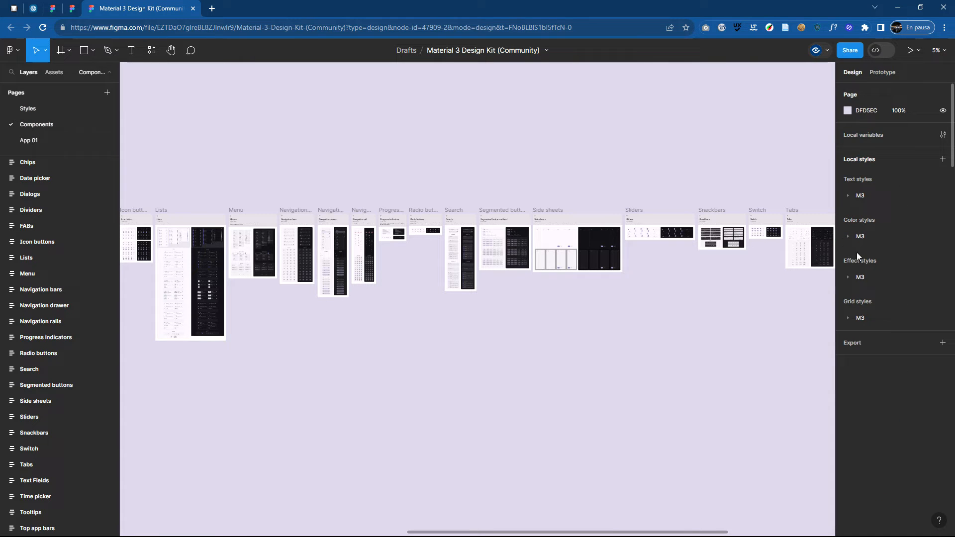
- Expand the M3 effect styles and review the Elevation Dark and Elevation Light levels
click(847, 277)
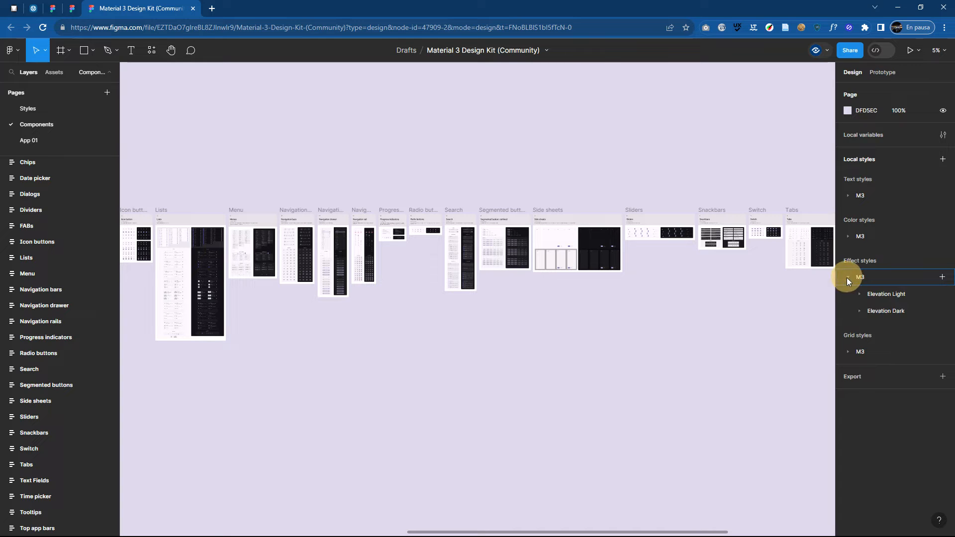
click(856, 310)
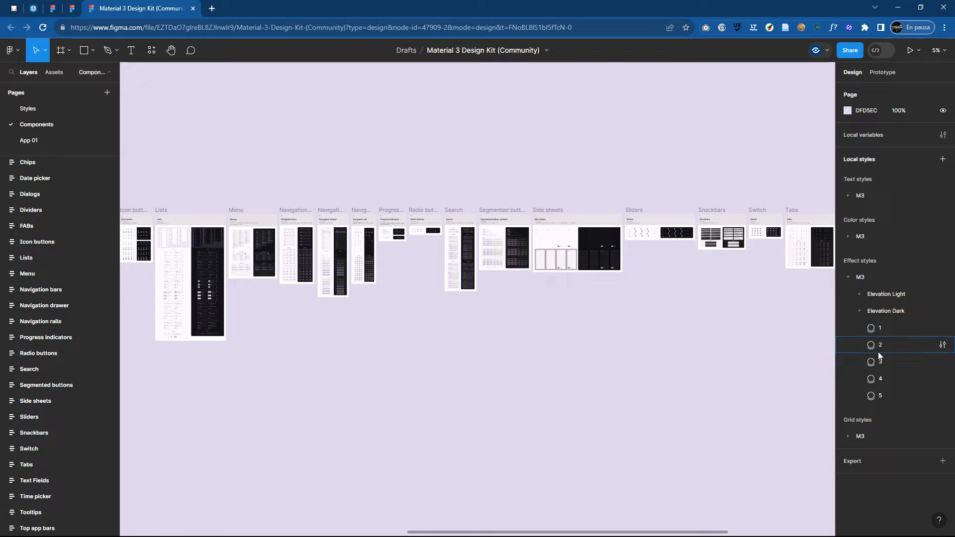
click(860, 294)
scroll(875, 324, down, 1)
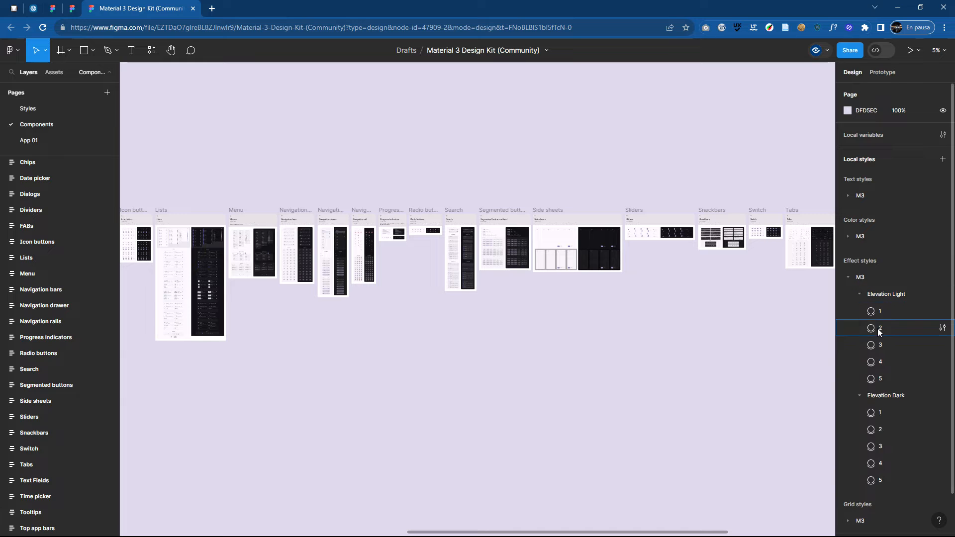
- Expand the M3 grid styles and review the large, medium, small and extra small layout grids
click(848, 474)
scroll(884, 340, down, 2)
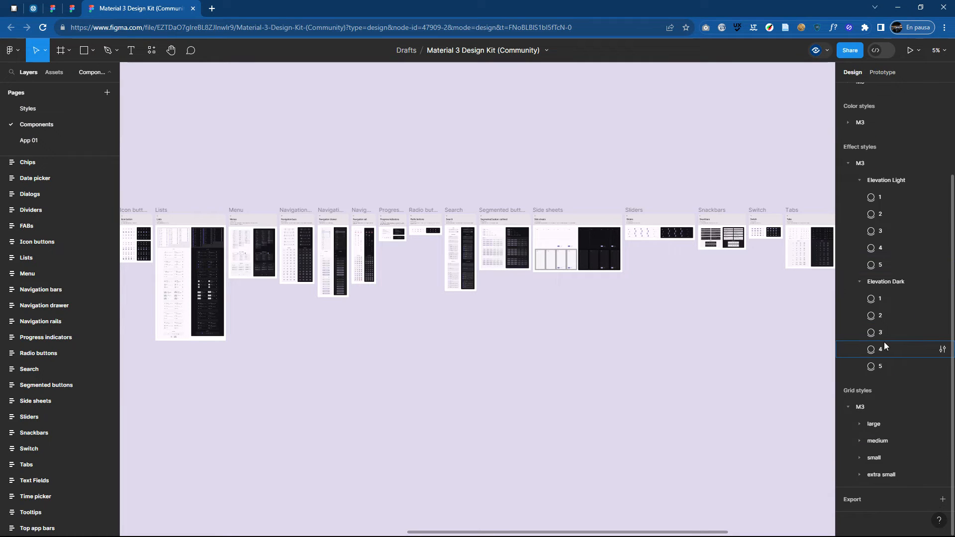
click(859, 424)
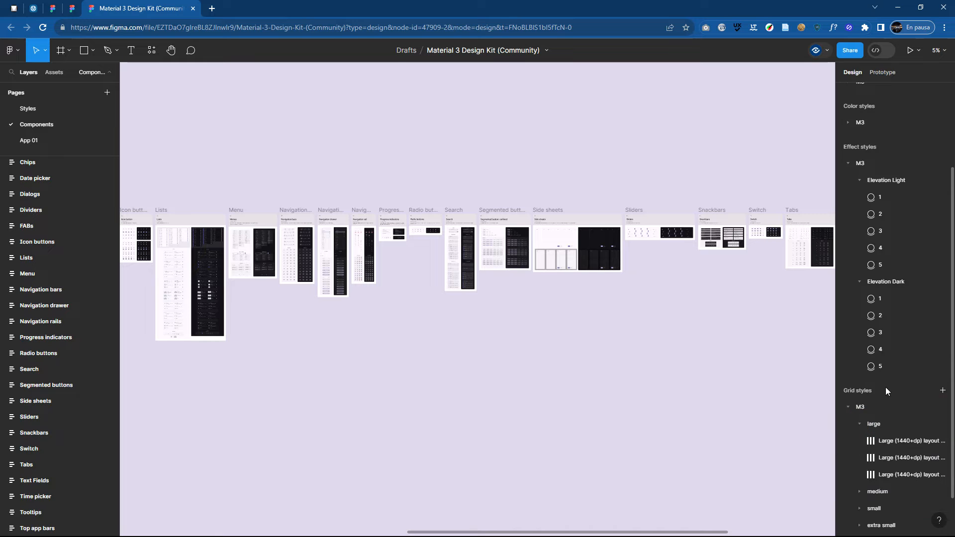
scroll(890, 396, down, 1)
click(860, 441)
scroll(864, 433, down, 2)
click(859, 457)
scroll(858, 479, down, 1)
click(858, 475)
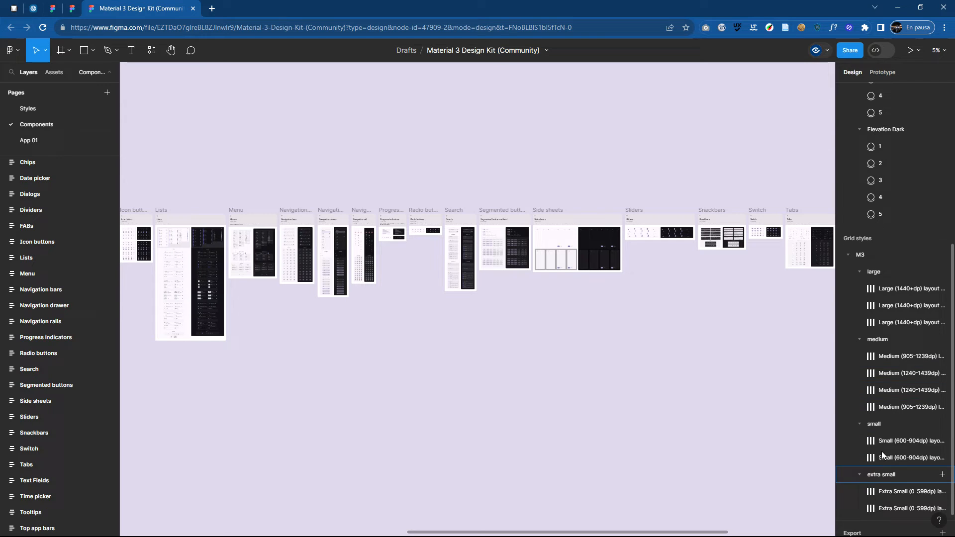
- Collapse the M3 effect and grid styles and go to the Styles page
scroll(864, 367, up, 8)
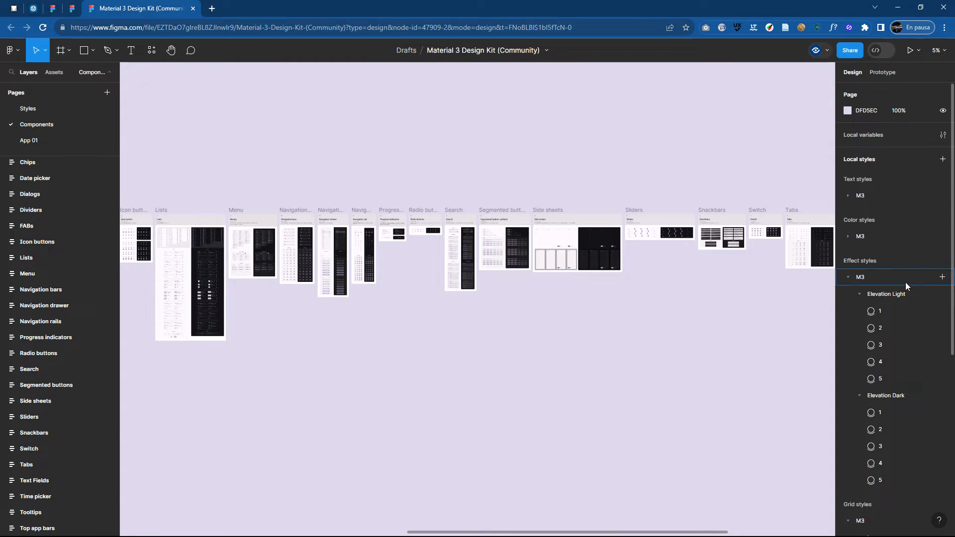
click(847, 278)
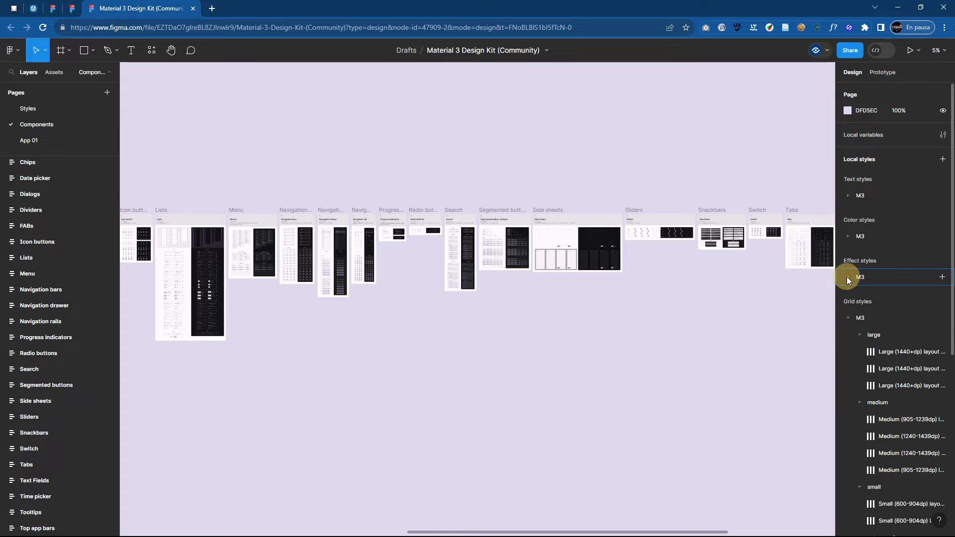
click(849, 319)
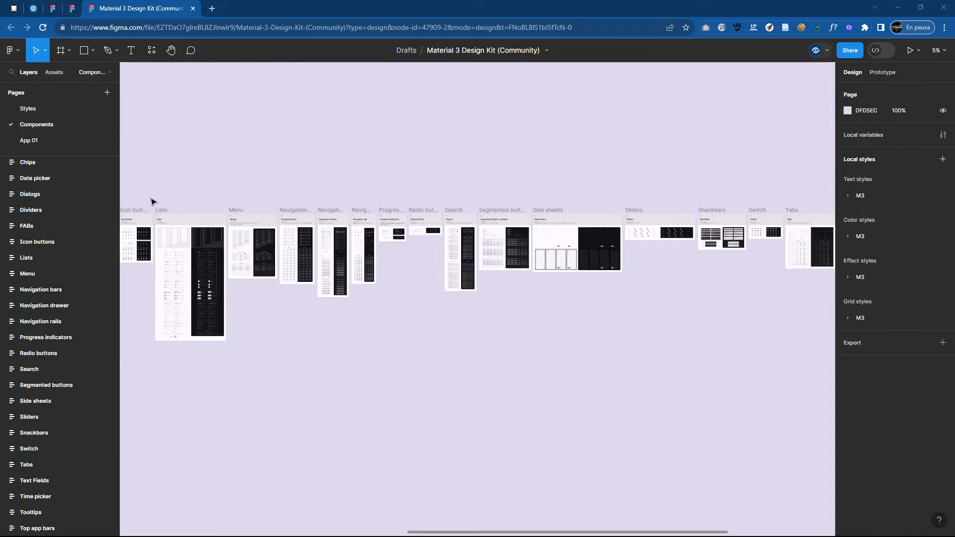
click(41, 109)
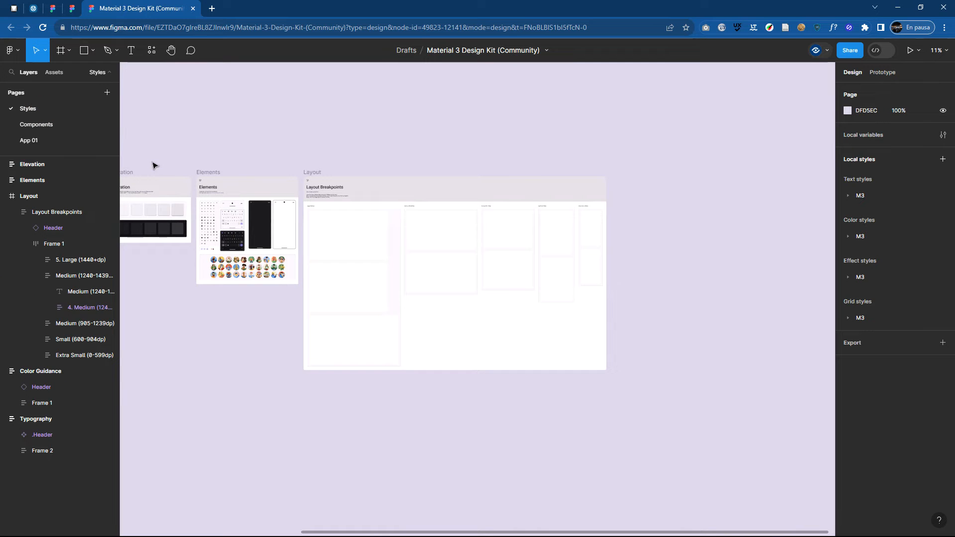
- Review the tonal palettes and the light and dark themes on the Color Guidance board
drag(188, 138, 545, 187)
scroll(332, 263, up, 5)
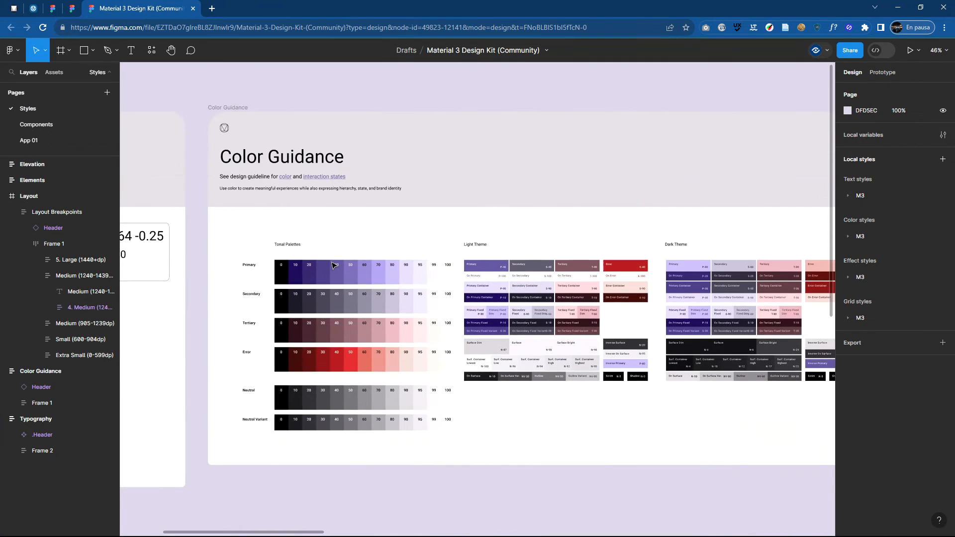
scroll(556, 100, down, 1)
drag(556, 100, 547, 171)
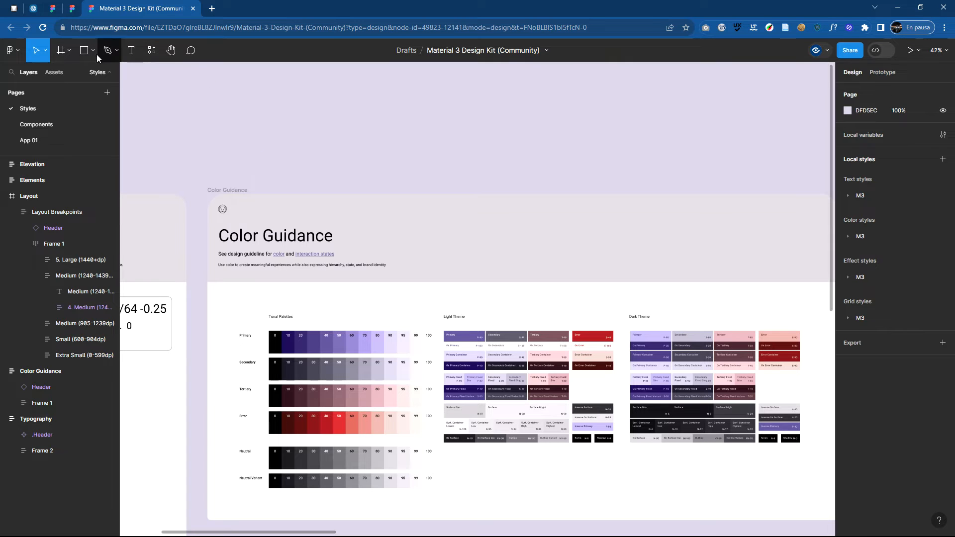
- Open the Material Theme Builder playground file from the plugin's Community page and expand its main Material Theme Builder frame
click(72, 10)
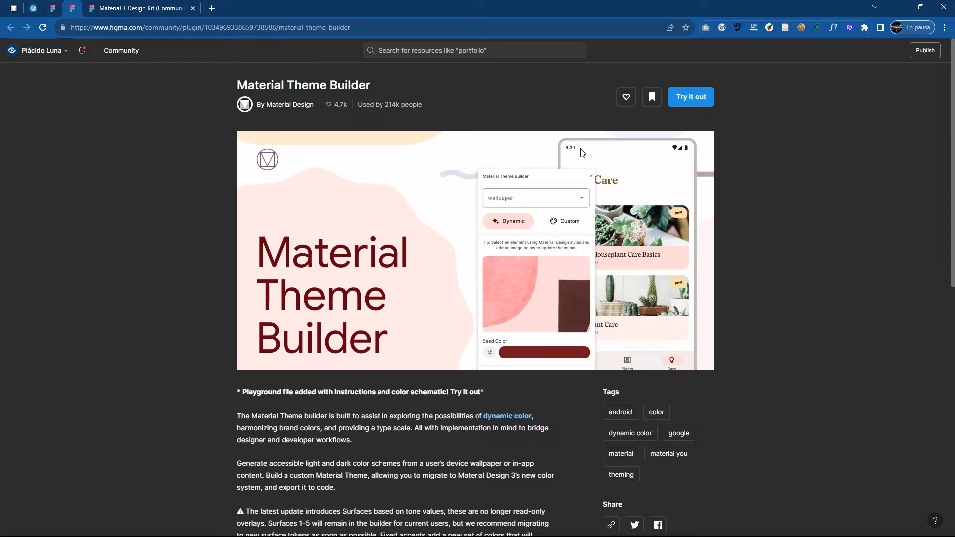
click(682, 97)
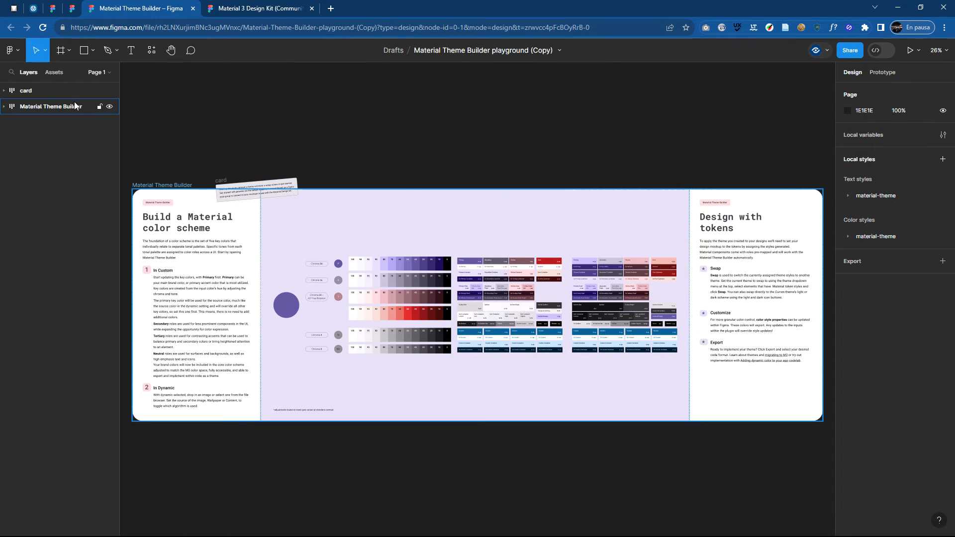
click(4, 106)
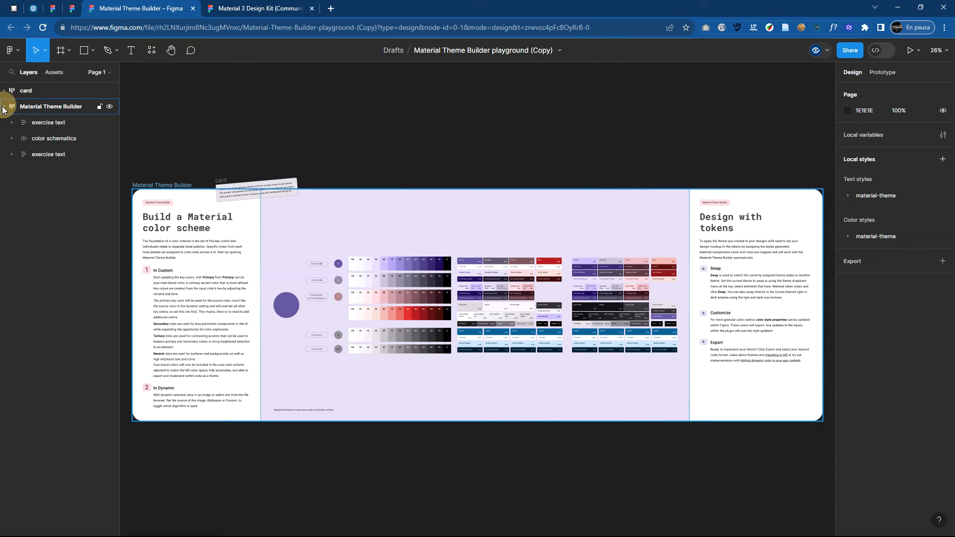
- Inspect the playground's two exercise text layers, including the Design with tokens heading and paragraph, and close the playground file
click(41, 122)
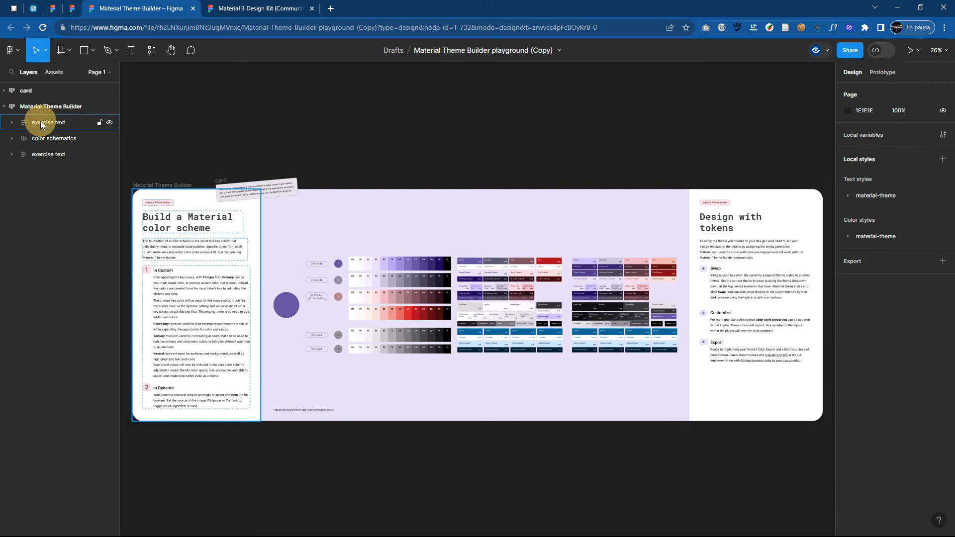
click(59, 155)
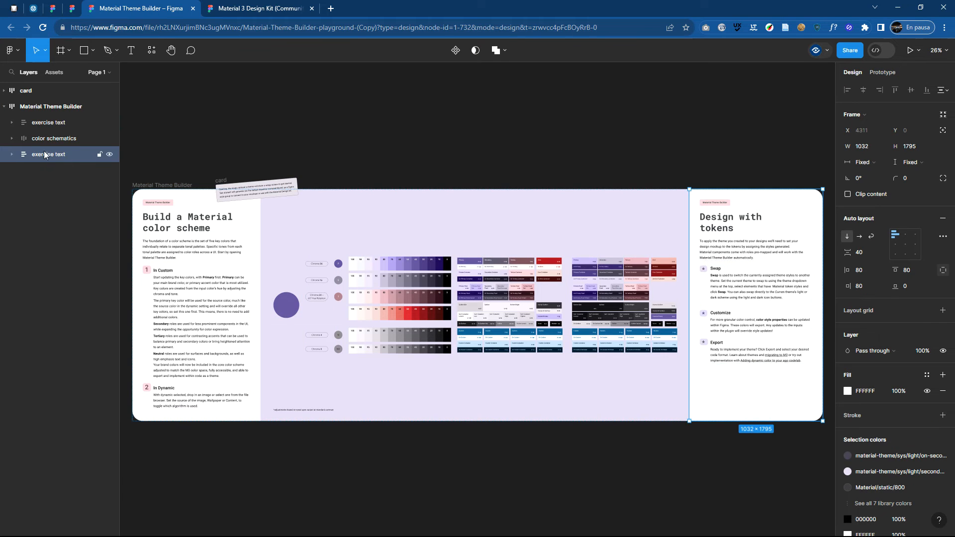
click(11, 155)
click(55, 187)
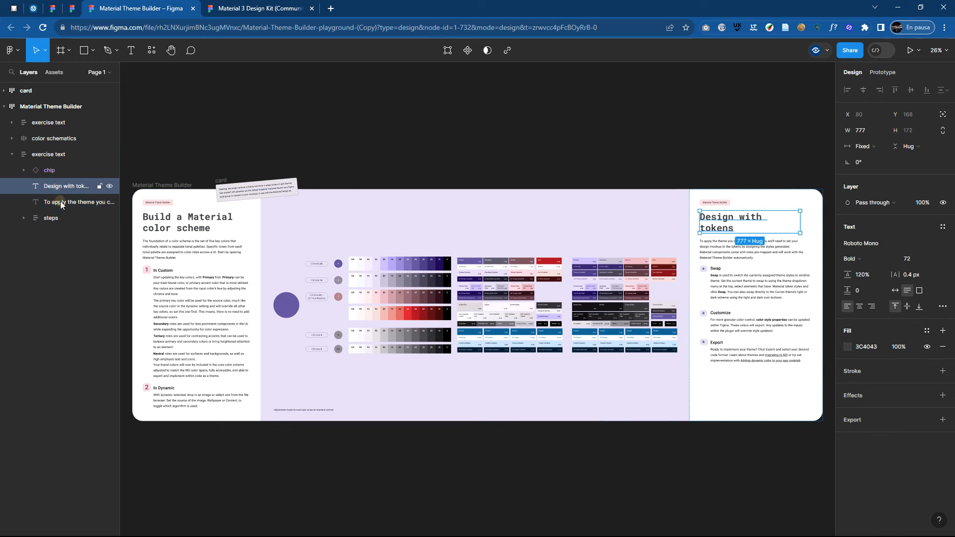
click(61, 202)
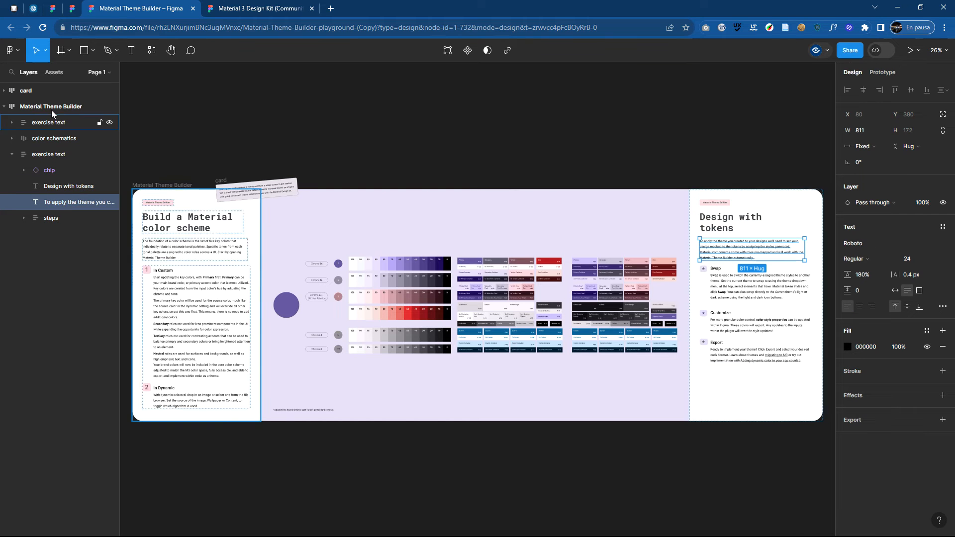
click(193, 9)
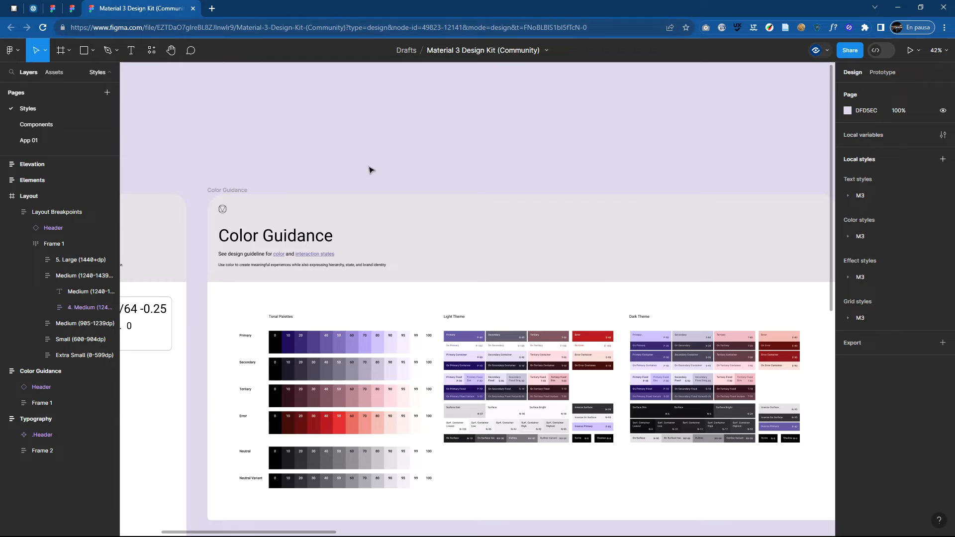
- Run the Material Theme Builder plugin in the Material 3 Design Kit and move its window clear of the Color Guidance palettes
click(154, 54)
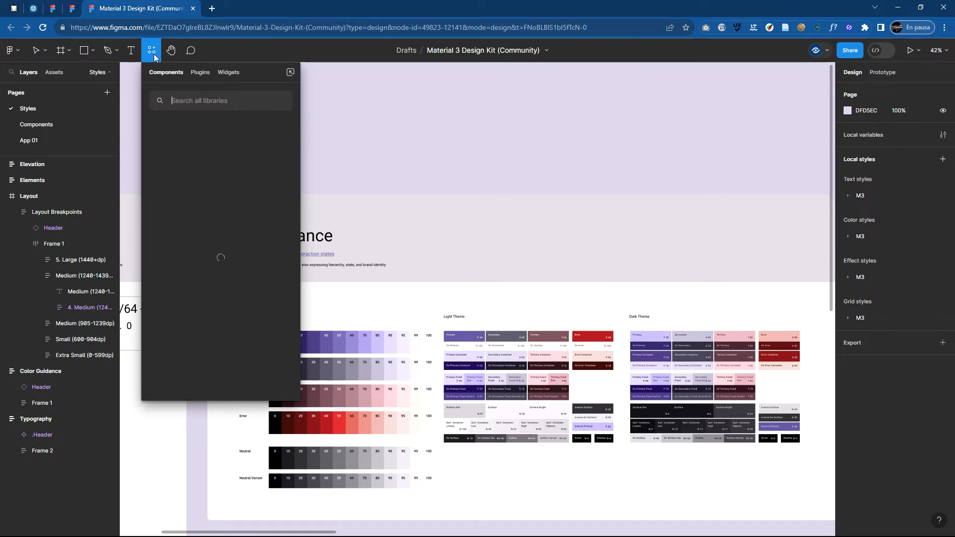
click(200, 73)
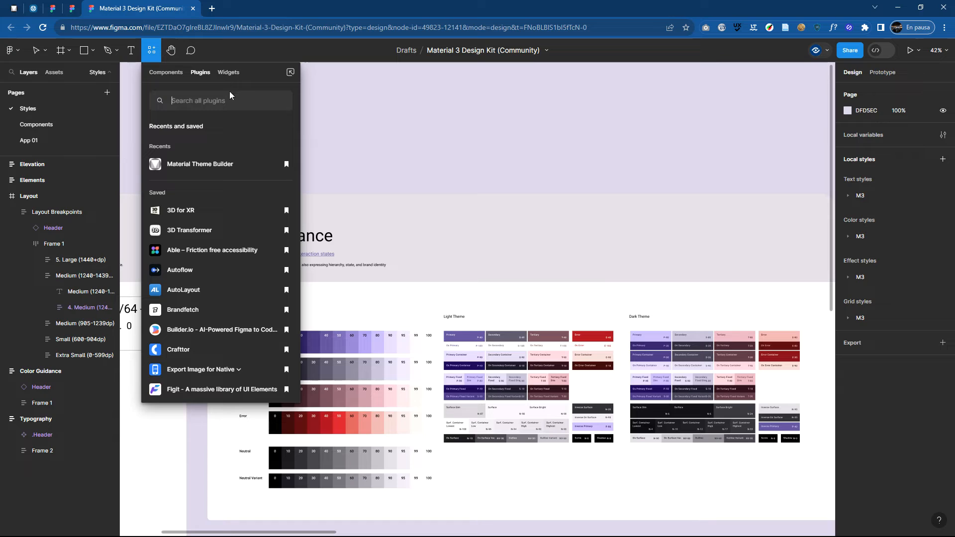
click(212, 169)
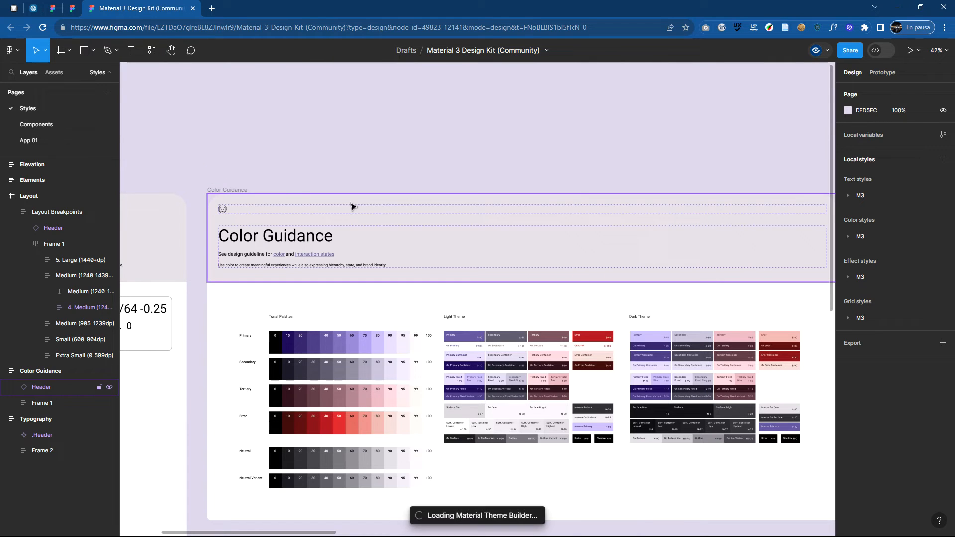
drag(453, 75, 142, 37)
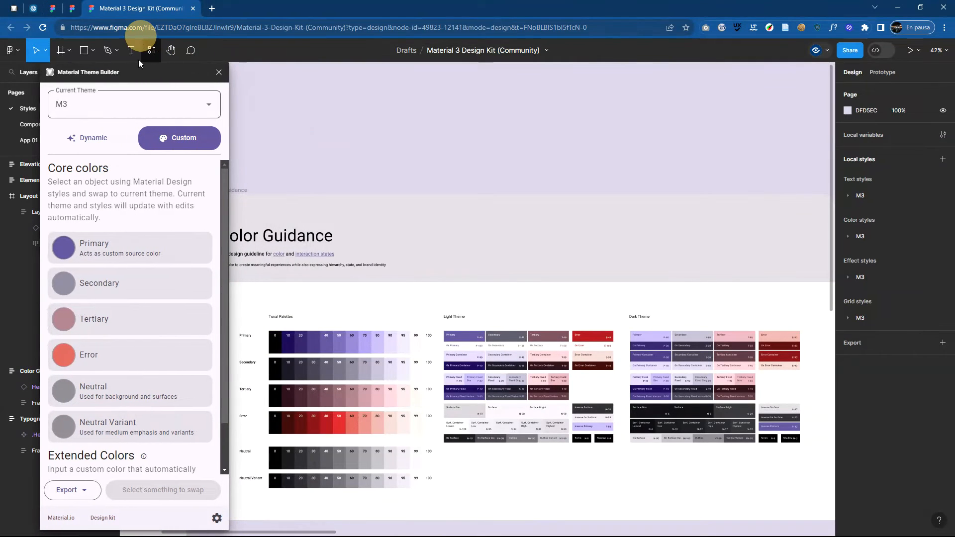
- Try the Dynamic mode on the M3 theme and check the M3 color styles
click(92, 143)
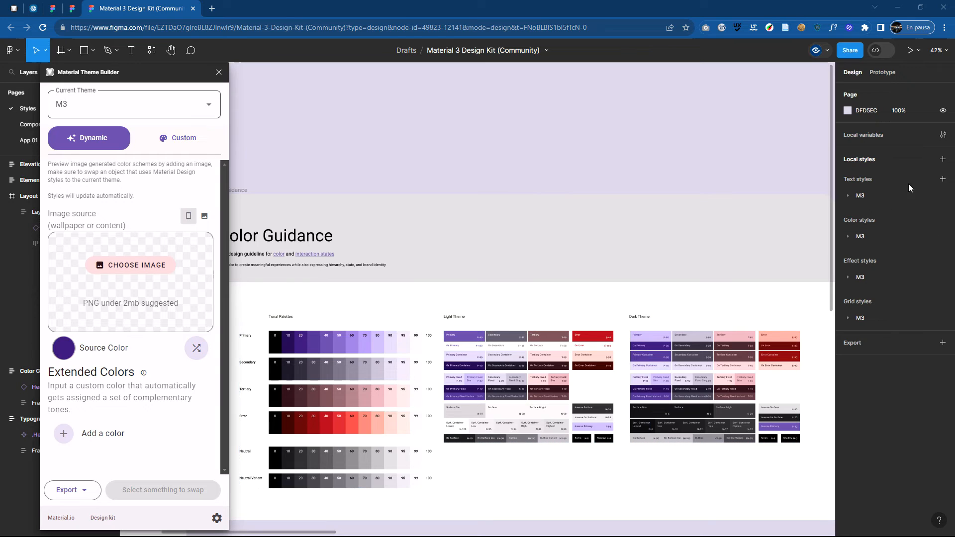
click(848, 238)
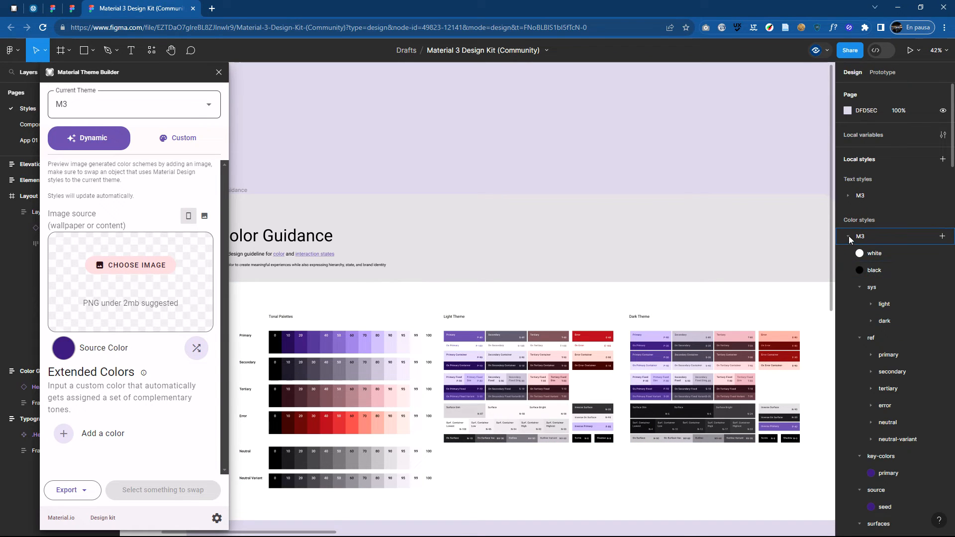
click(848, 238)
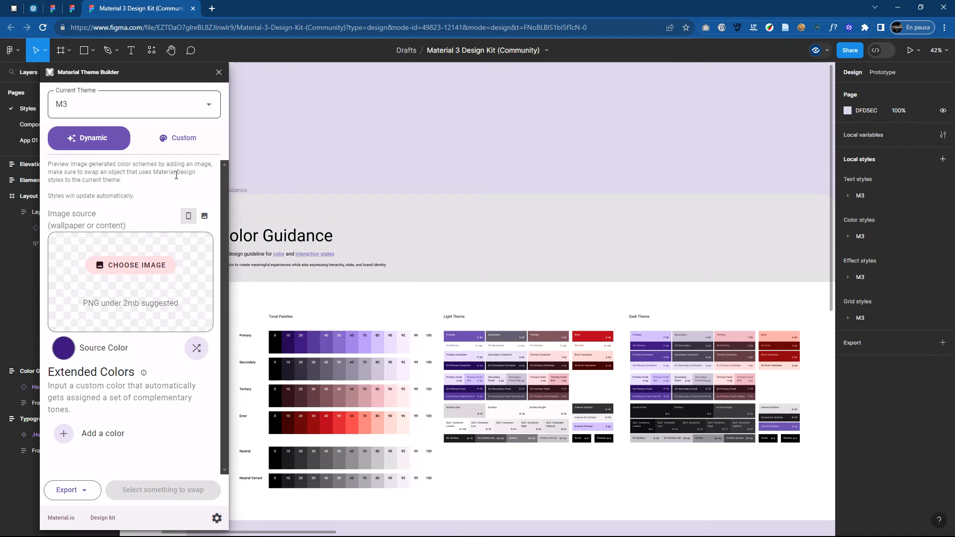
click(167, 137)
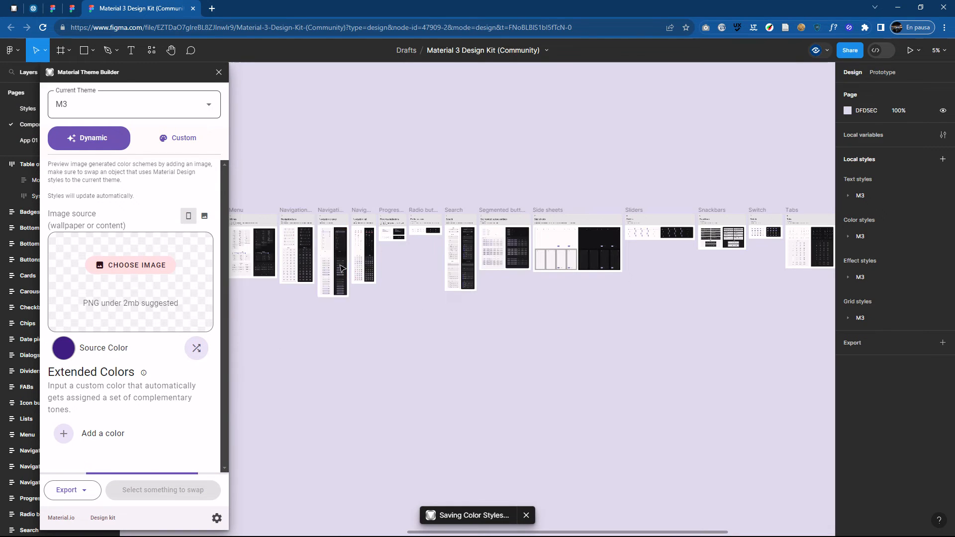
- Examine the navigation drawer and navigation rail components on the Components page with the Dynamic theme colors
scroll(342, 268, up, 5)
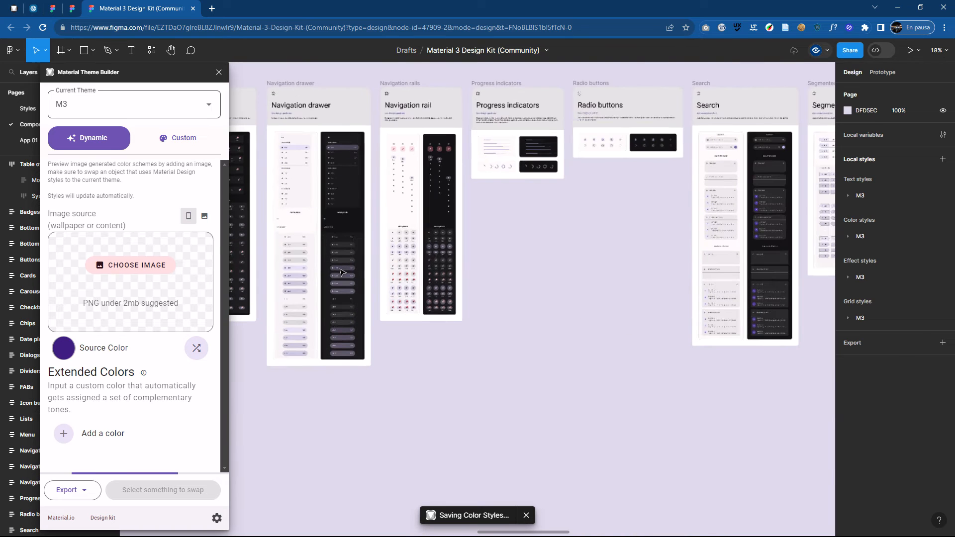
scroll(342, 271, up, 5)
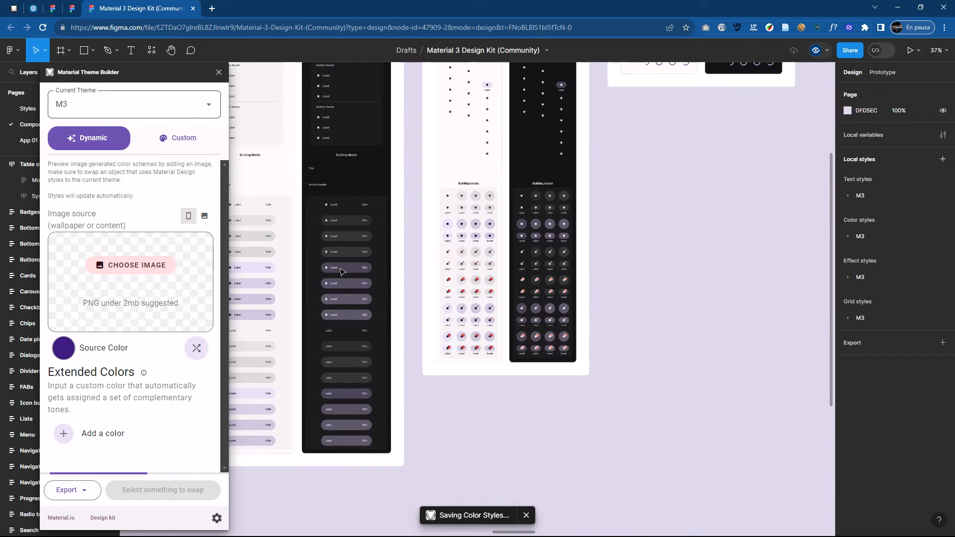
scroll(342, 271, up, 1)
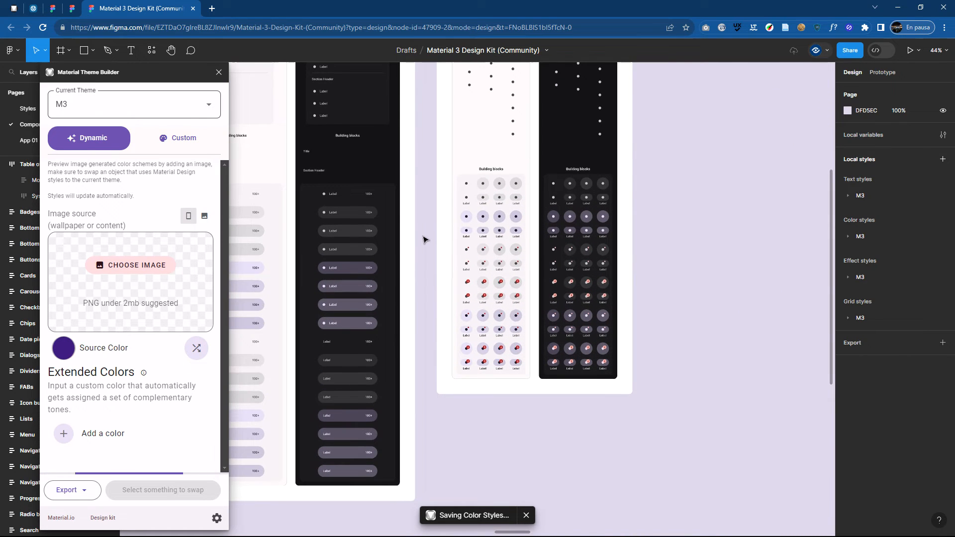
drag(427, 241, 570, 244)
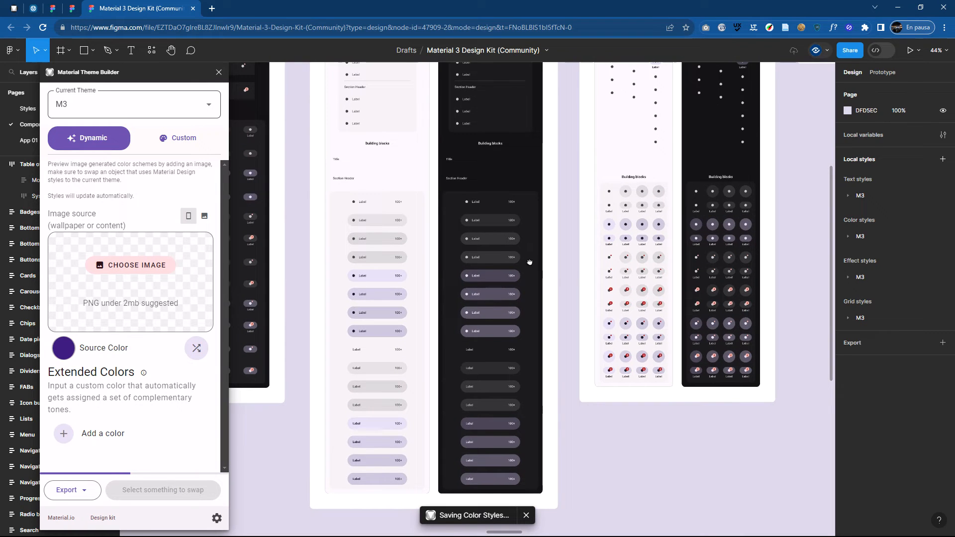
scroll(529, 262, left, 3)
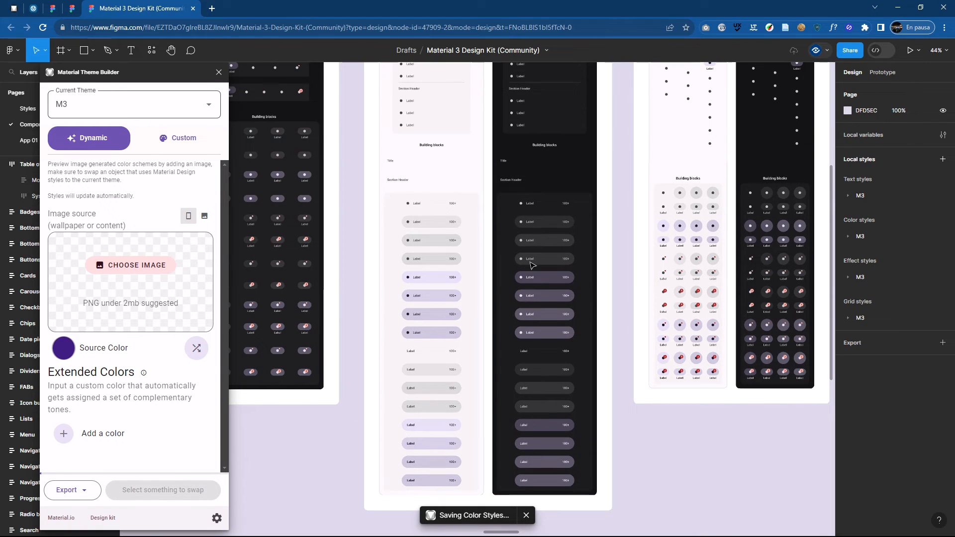
- Return to the Styles page and examine the Color Guidance palettes with the Dynamic theme colors
click(29, 109)
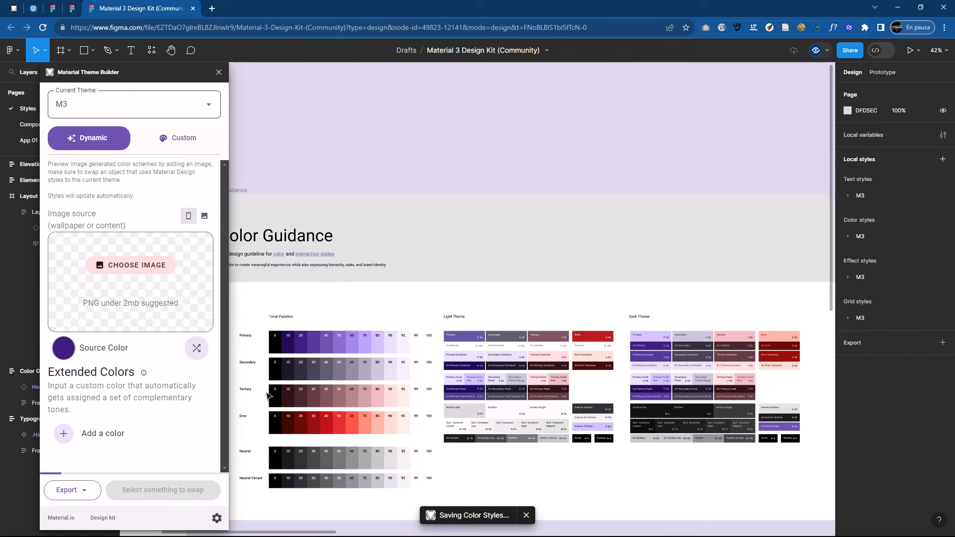
ctrl+scroll(267, 395, up, 2)
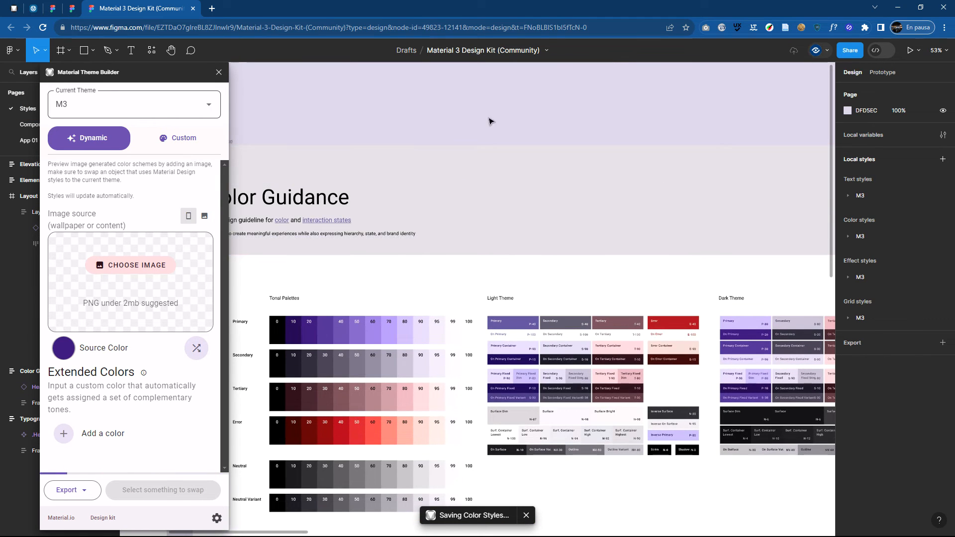
key(space)
drag(564, 127, 507, 88)
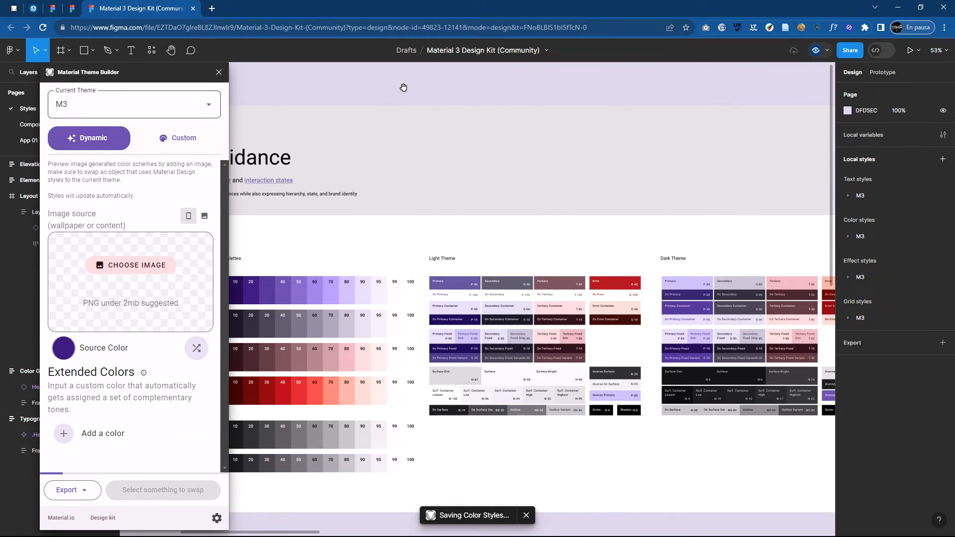
drag(449, 84, 463, 85)
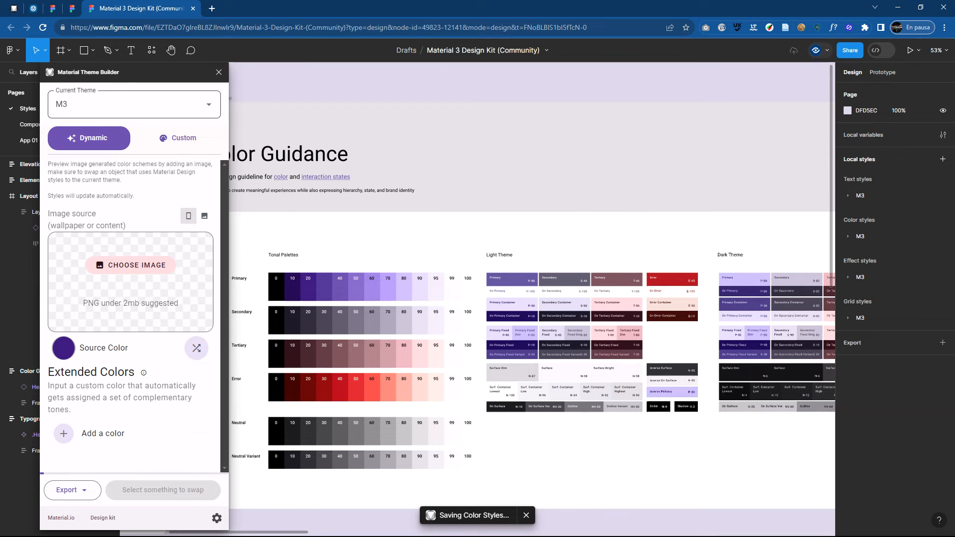
- Switch the M3 theme to Custom and apply a primary core color with hue 206, chroma 150 and tone 52
click(179, 138)
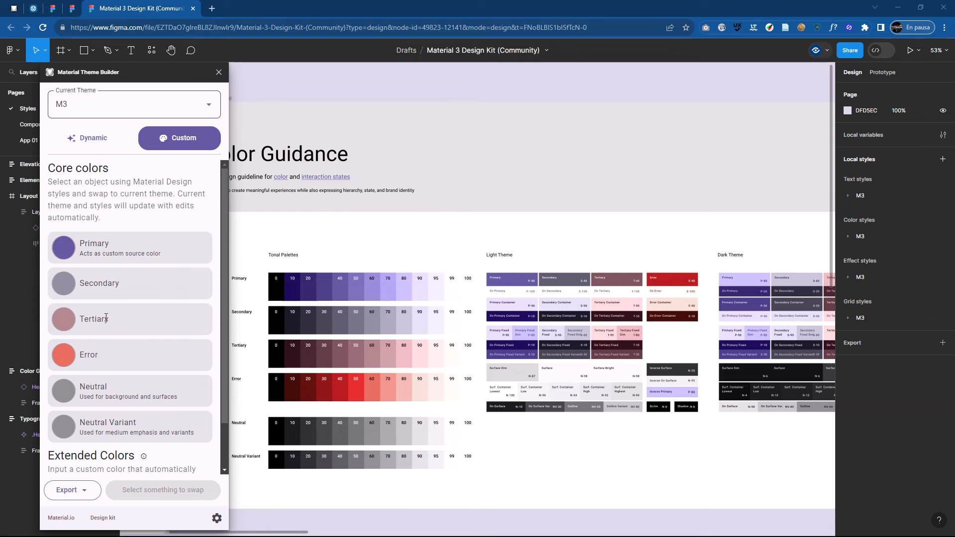
click(61, 244)
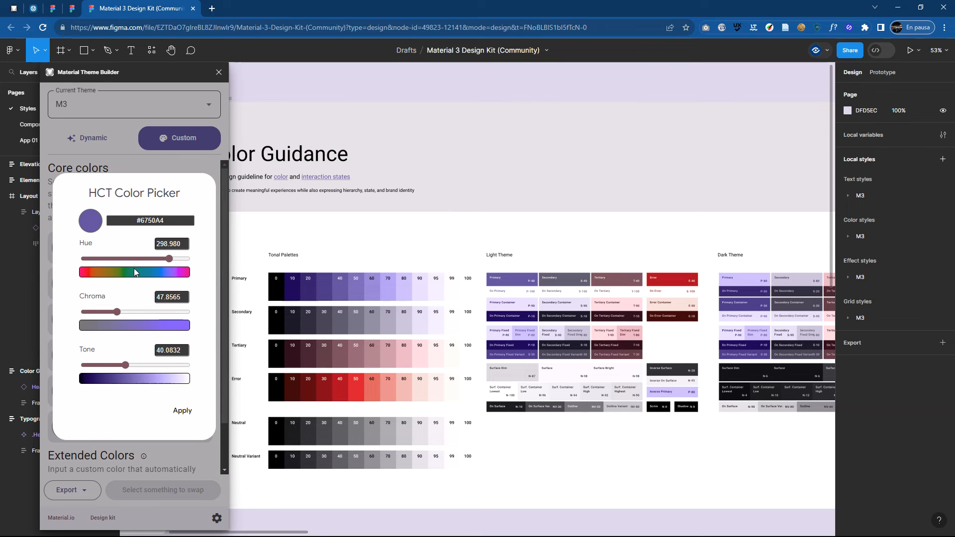
click(142, 259)
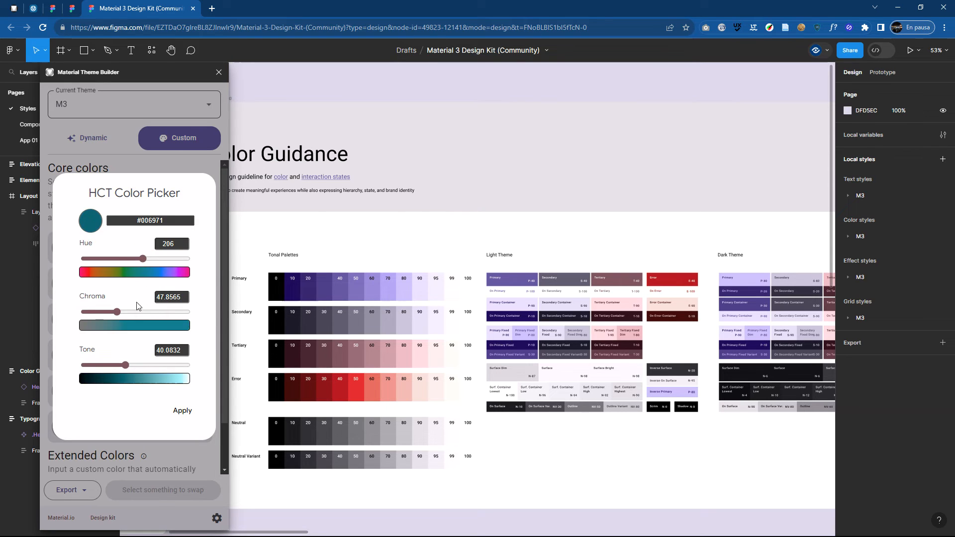
drag(125, 312, 186, 312)
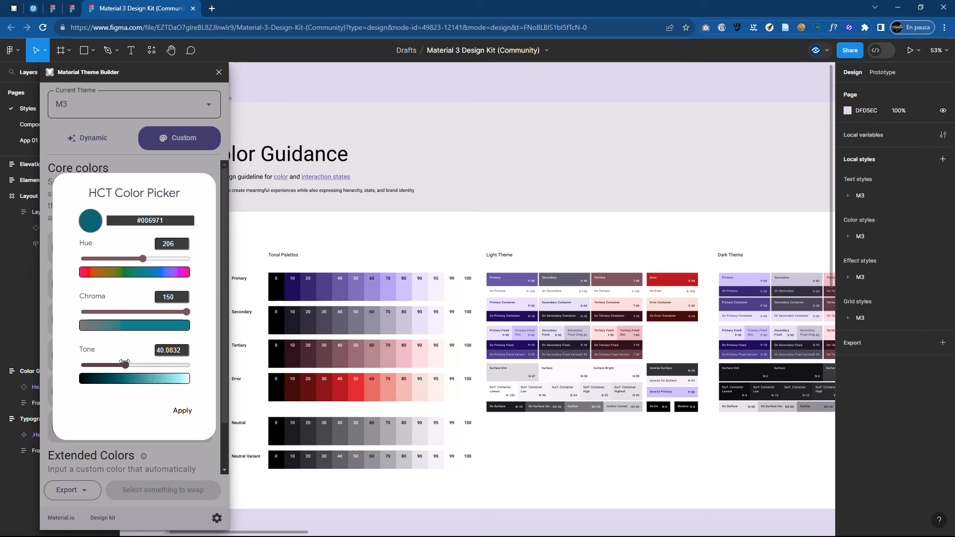
drag(125, 365, 138, 367)
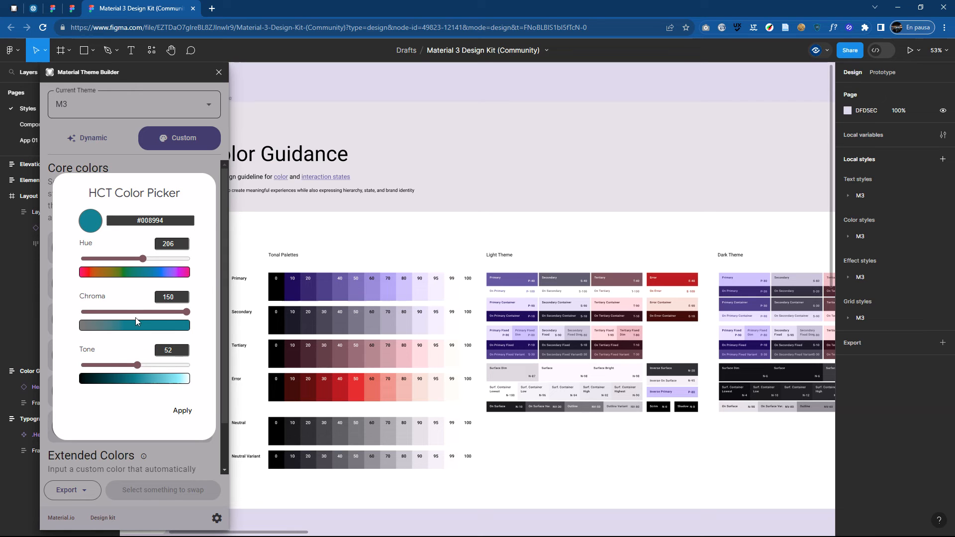
click(183, 411)
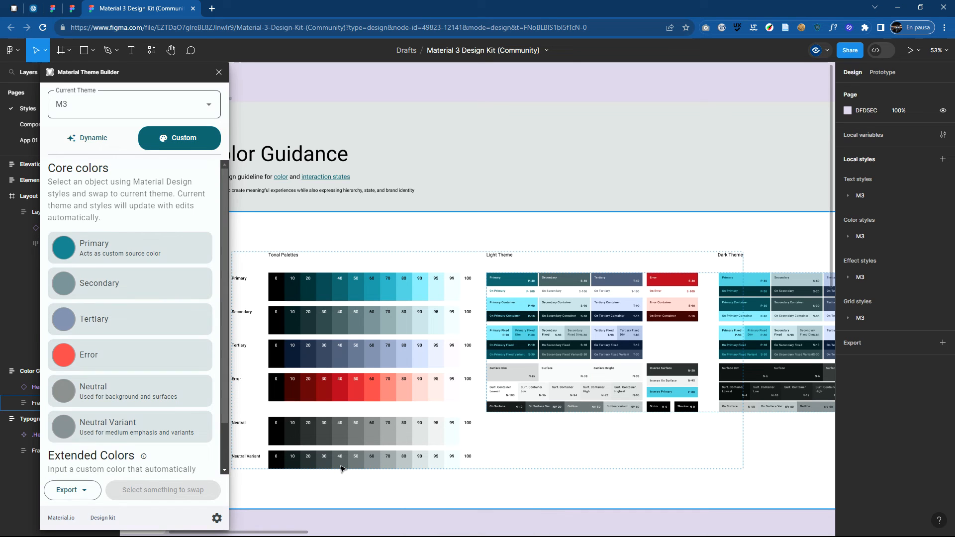
- Close the Material Theme Builder and go to the Components page to check the recolored navigation components
click(219, 72)
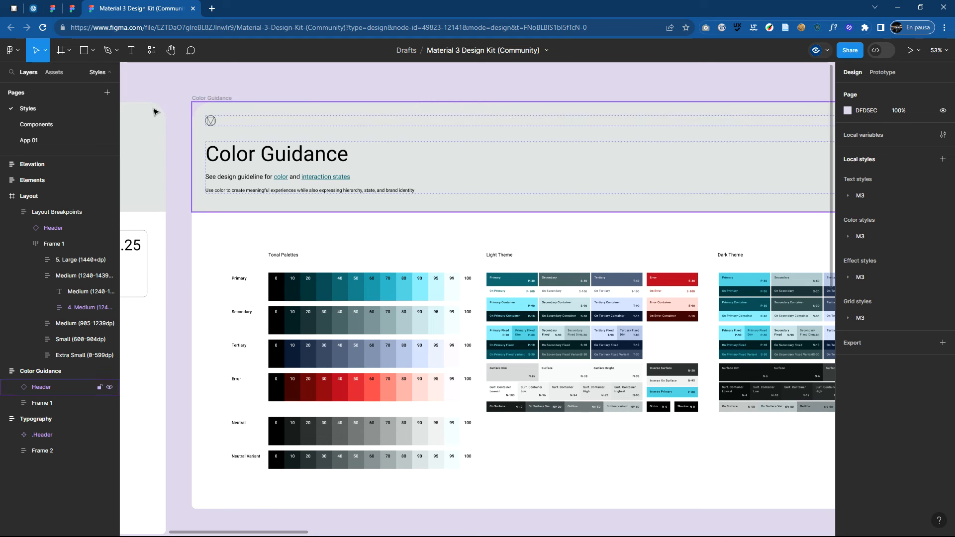
click(66, 124)
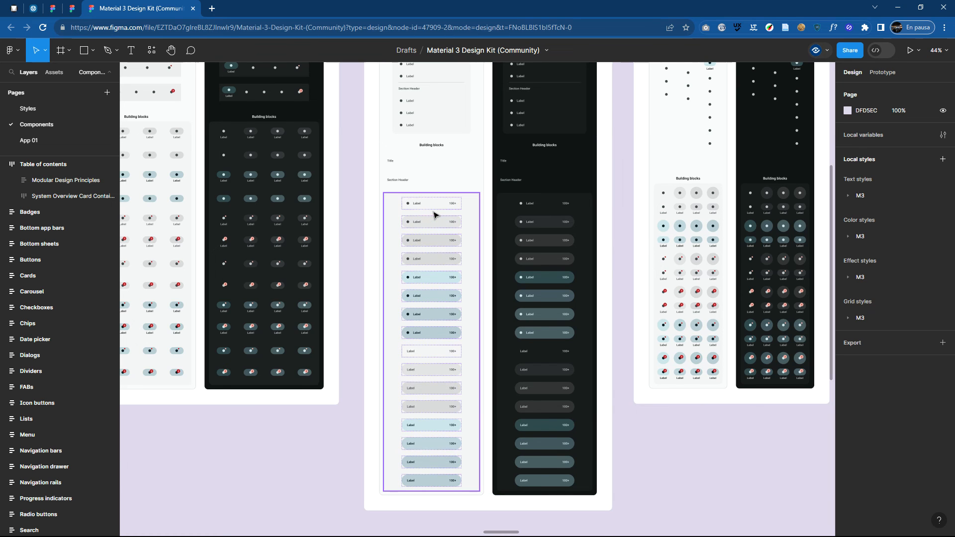
- Drill down to the inactive, enabled nav item variant with an icon in the Navigation drawer's Light Scheme building blocks
scroll(437, 214, up, 5)
click(393, 160)
click(390, 178)
click(377, 181)
click(378, 183)
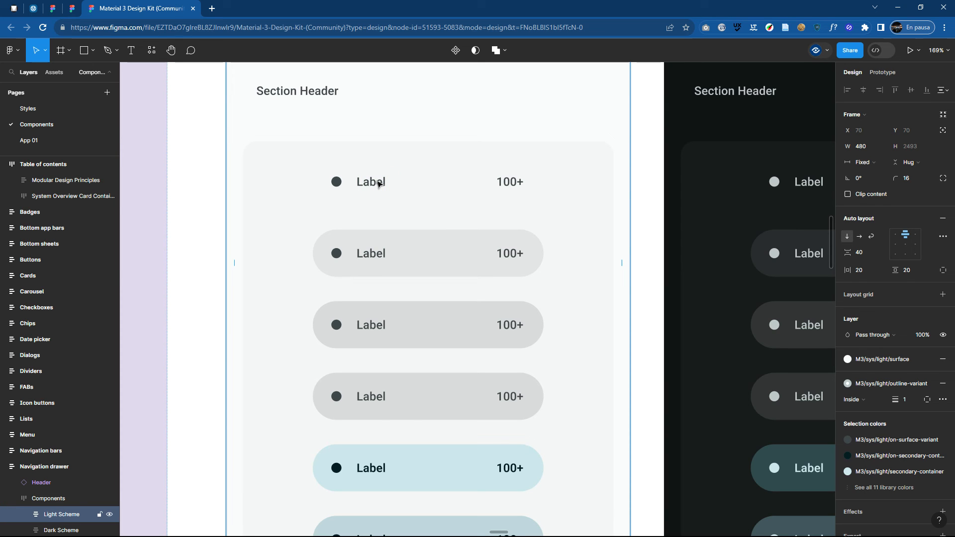
click(378, 184)
click(378, 184)
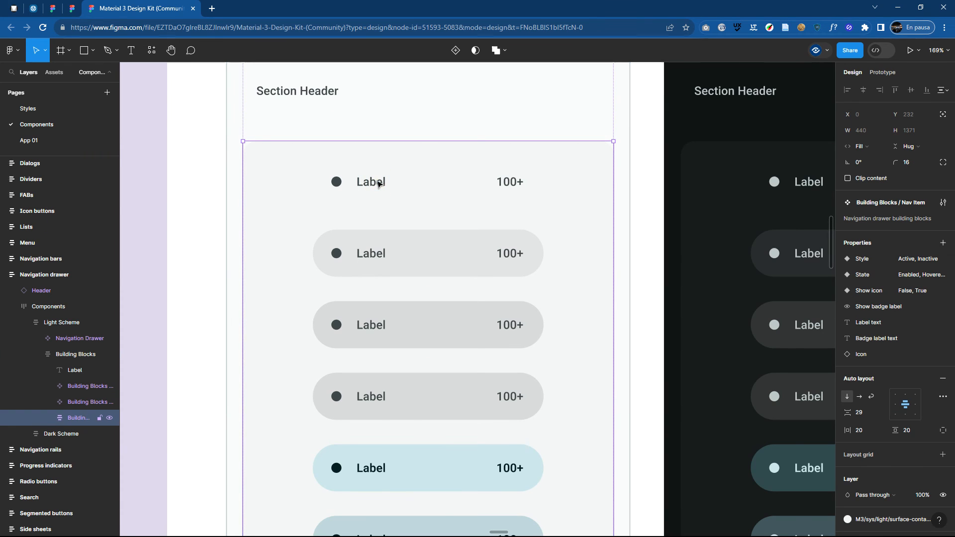
click(379, 184)
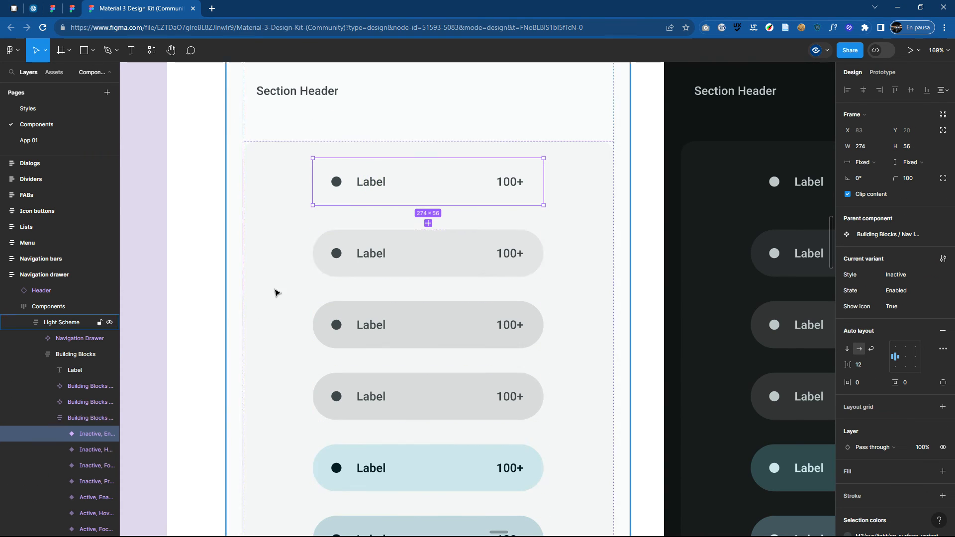
scroll(277, 291, down, 1)
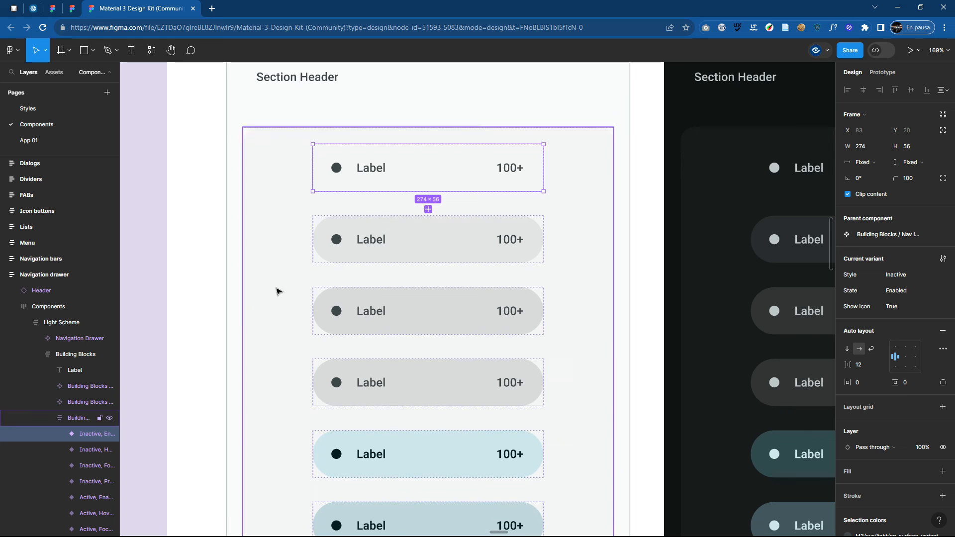
- Inspect the light section header building block, then expand the Dark Scheme layer and select the Navigation Drawer-dark component
click(82, 401)
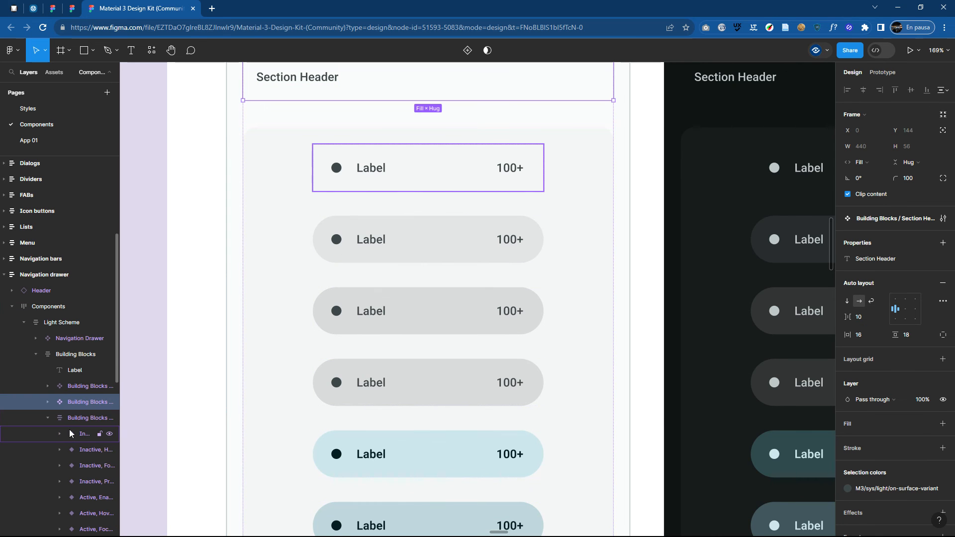
scroll(80, 408, down, 3)
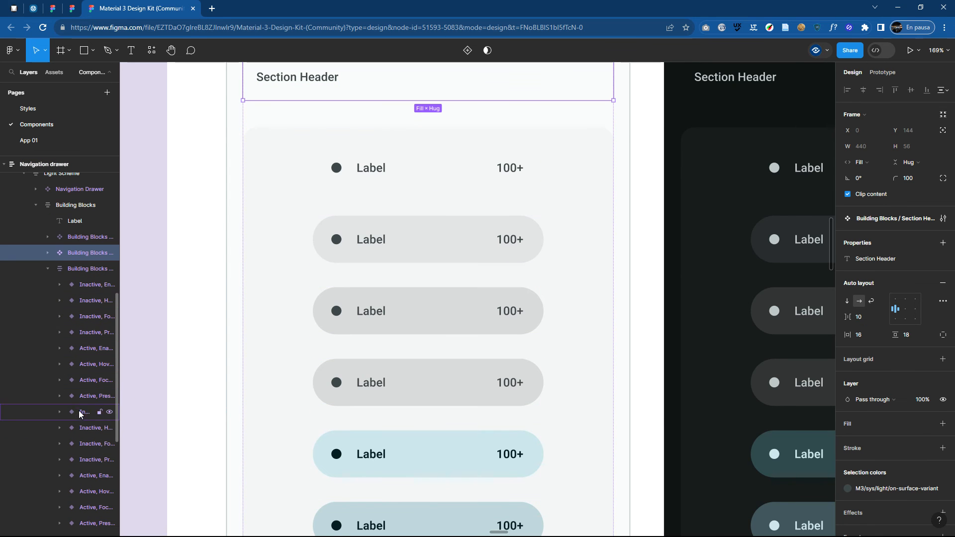
scroll(86, 431, down, 3)
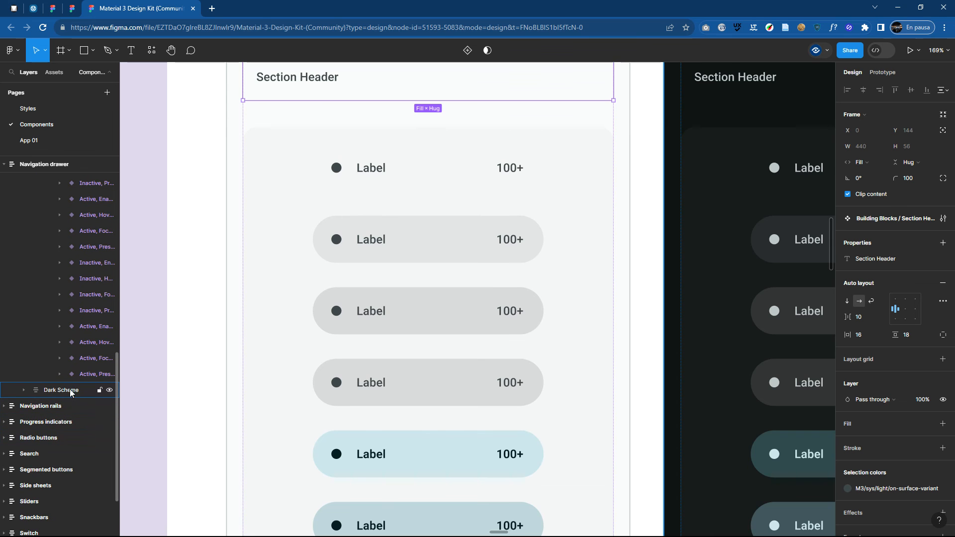
click(23, 390)
click(61, 407)
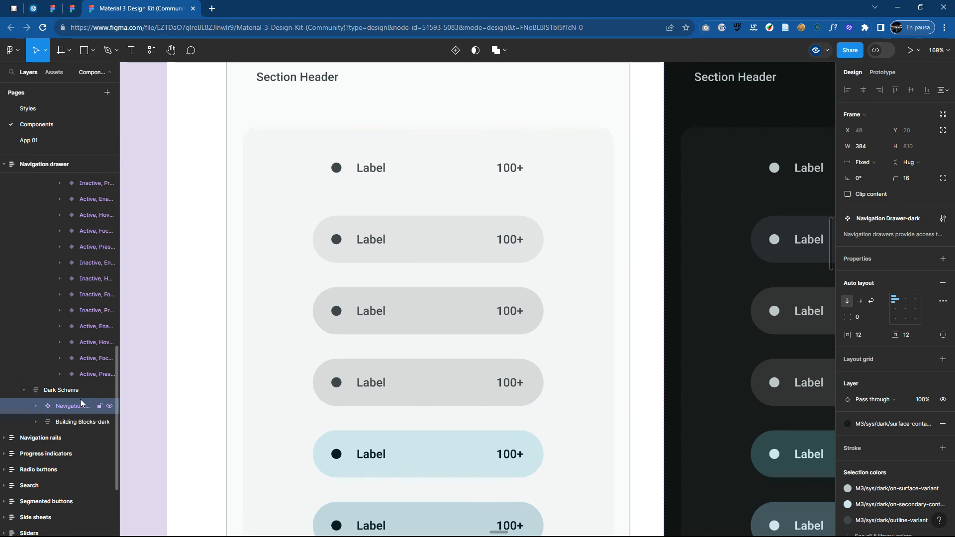
- Expand the Navigation Drawer-dark component and examine its nested headline, section header, nav item and divider instances
scroll(336, 361, down, 8)
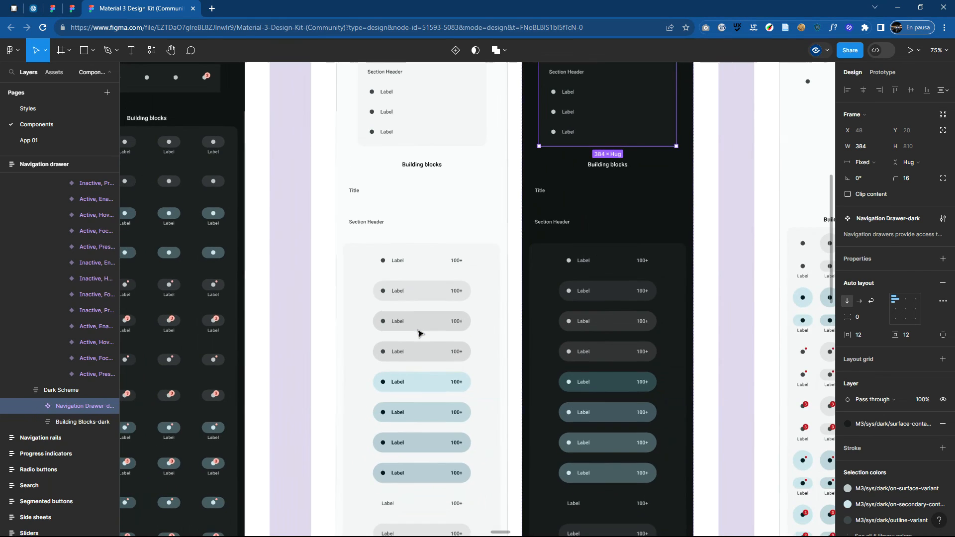
scroll(703, 89, up, 5)
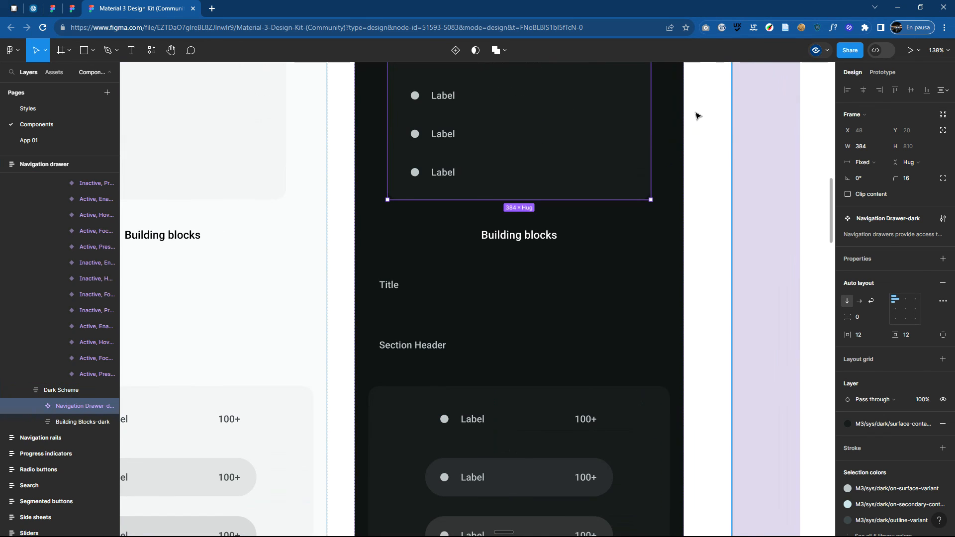
drag(666, 139, 550, 395)
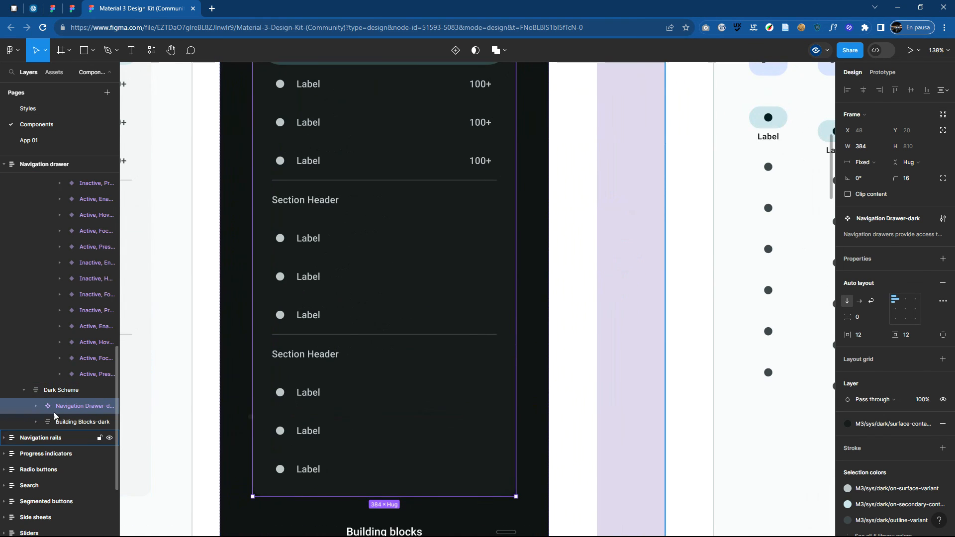
click(36, 406)
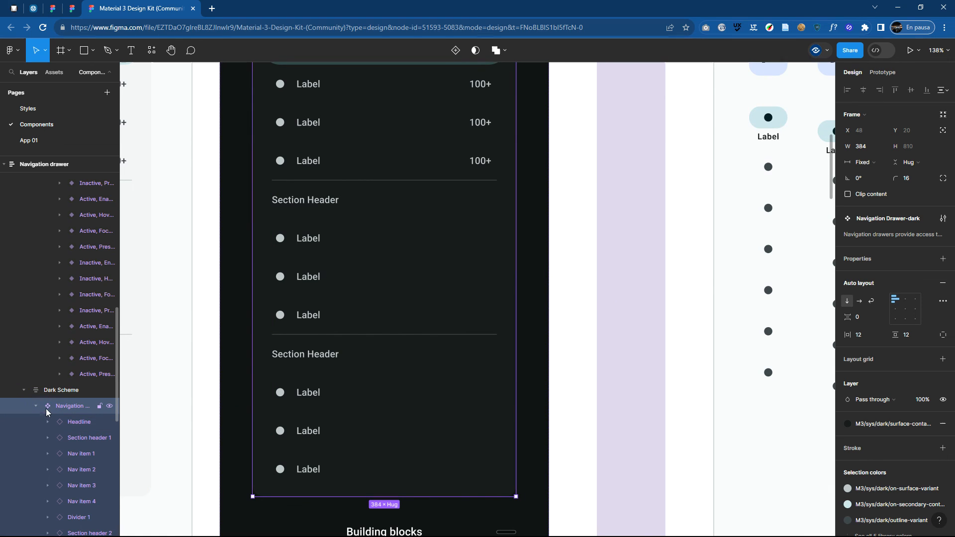
scroll(55, 405, down, 3)
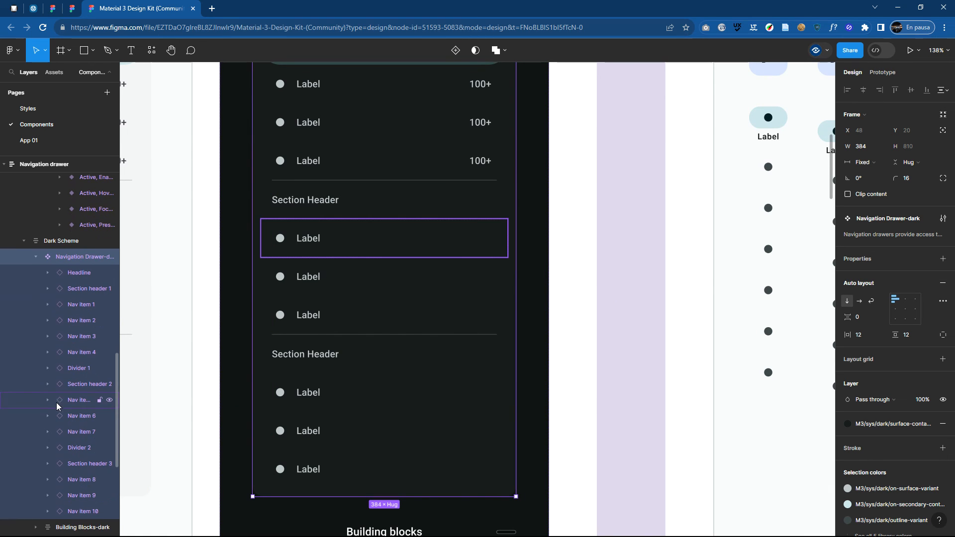
- Select the Headline instance in Navigation Drawer-dark and go to its main component
click(77, 274)
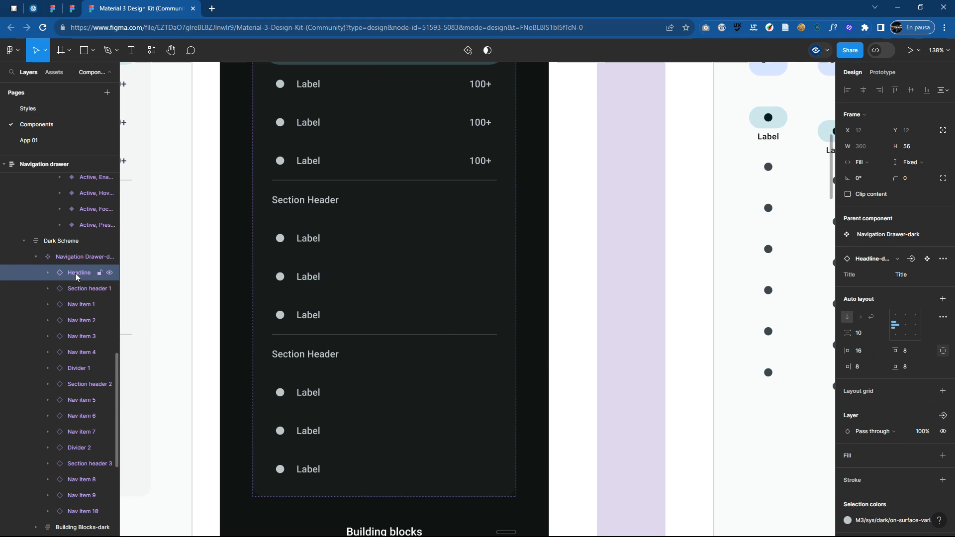
scroll(408, 251, up, 2)
scroll(409, 251, up, 2)
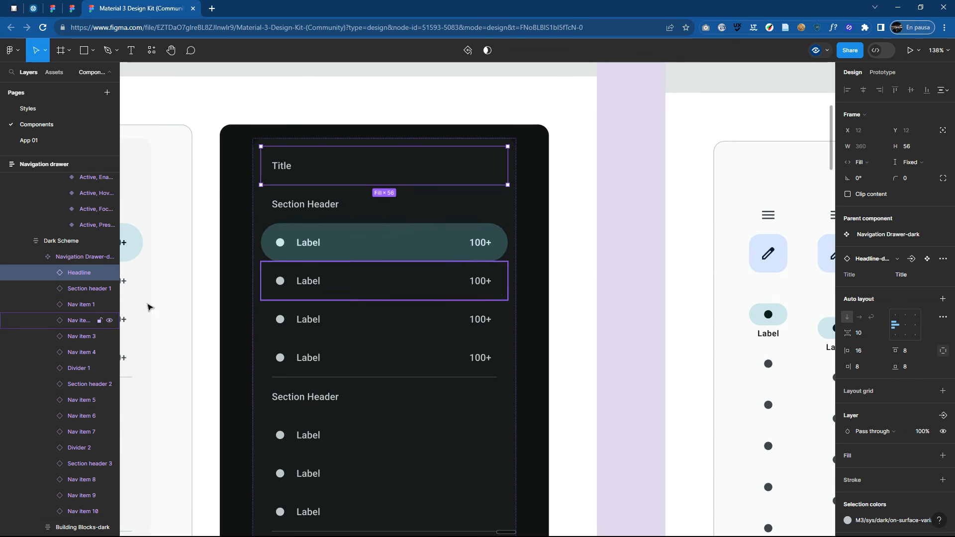
right_click(277, 171)
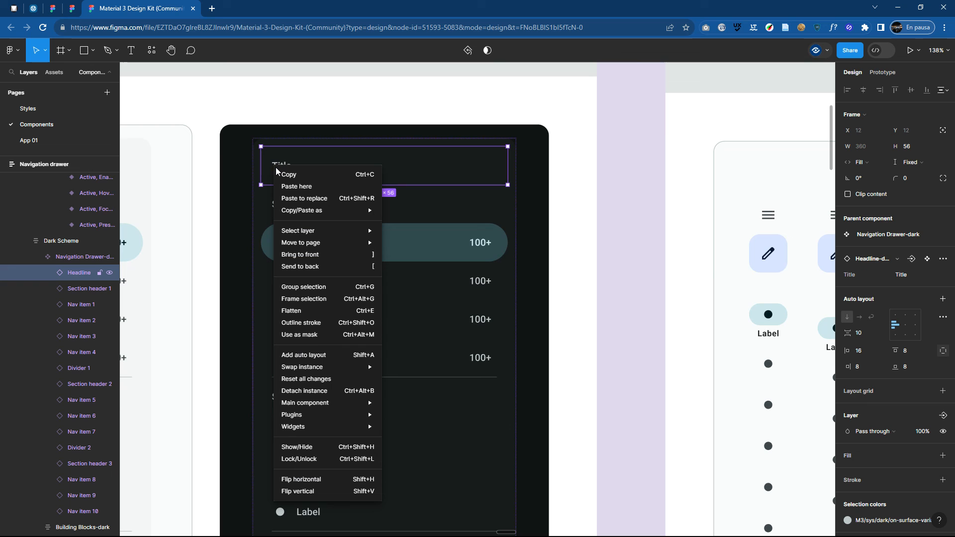
mouse_move(328, 403)
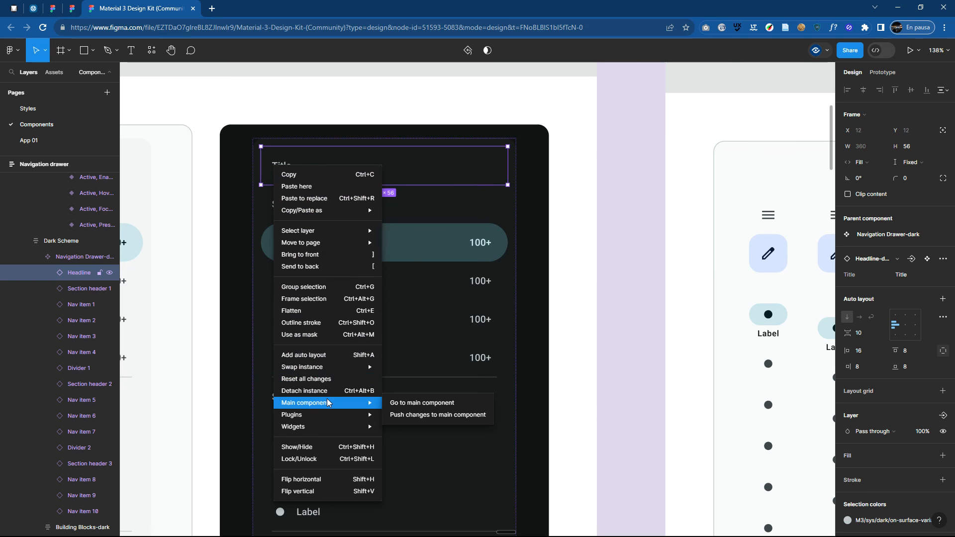
click(408, 403)
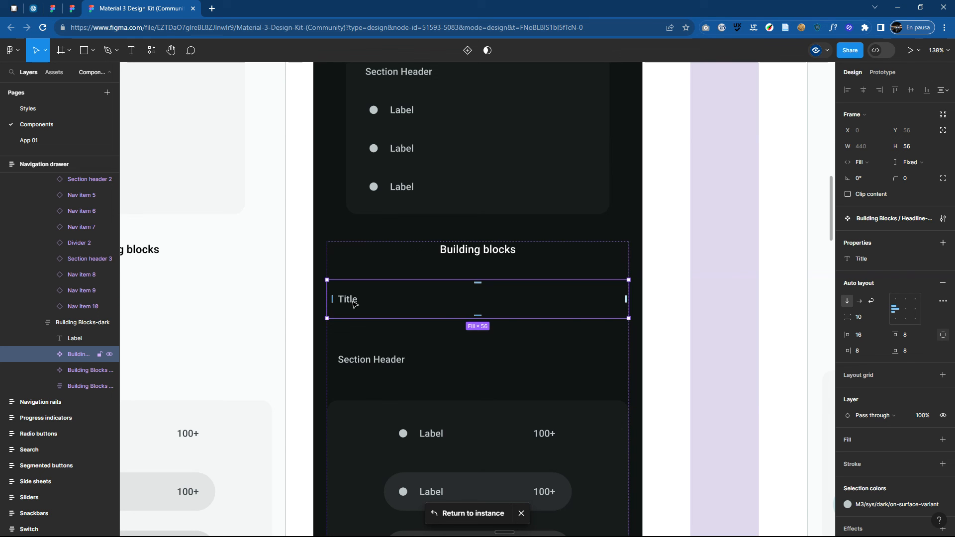
- Clear the selection and browse the component sections on the Components page from Navigation drawer back to Dividers
scroll(428, 305, down, 5)
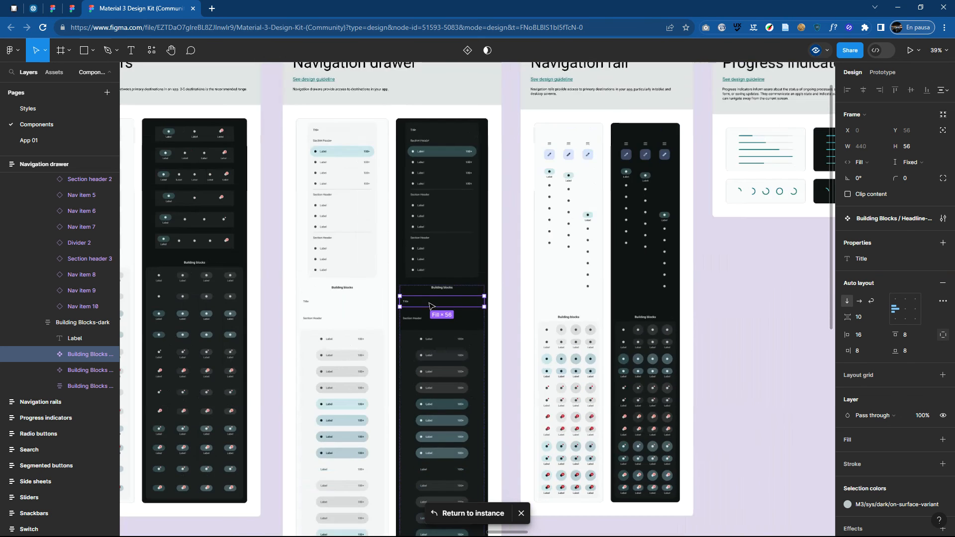
scroll(430, 304, down, 8)
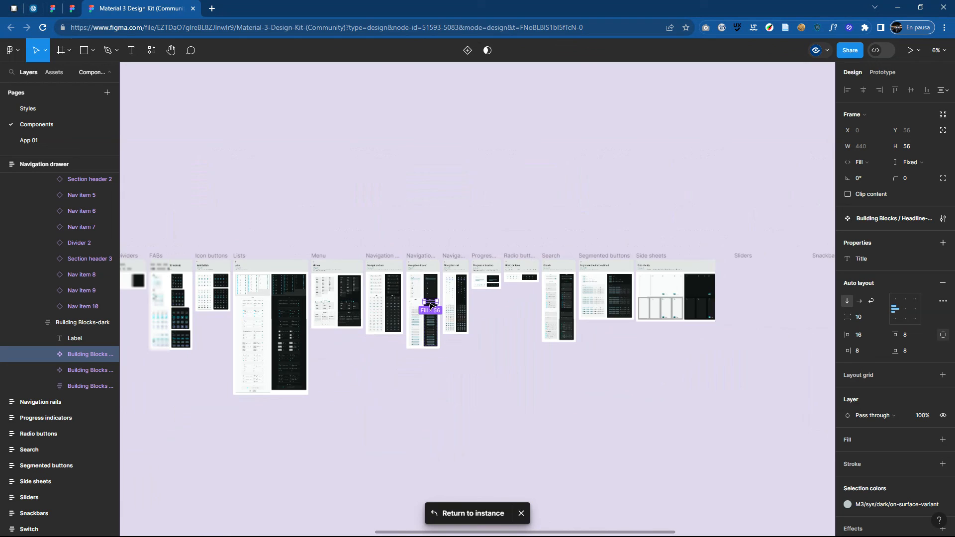
click(554, 466)
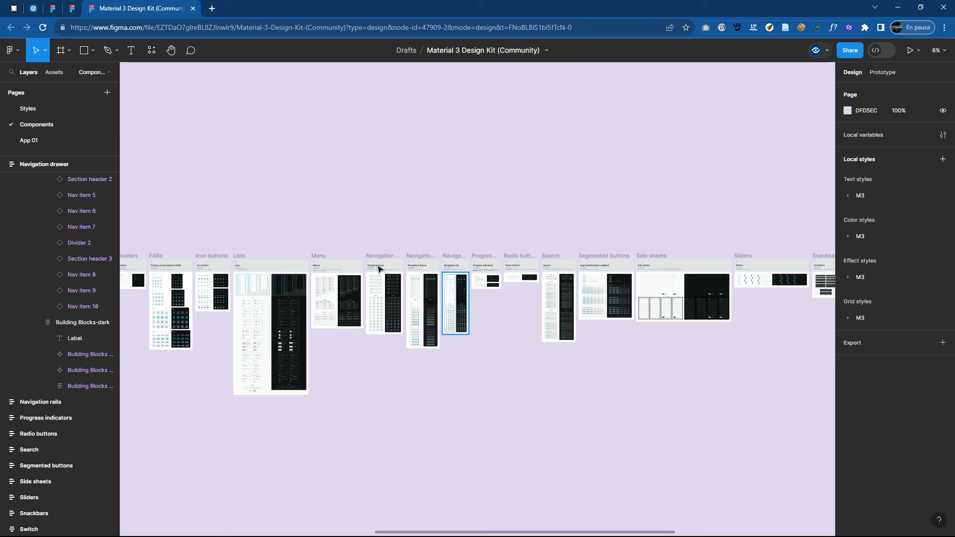
scroll(365, 277, up, 5)
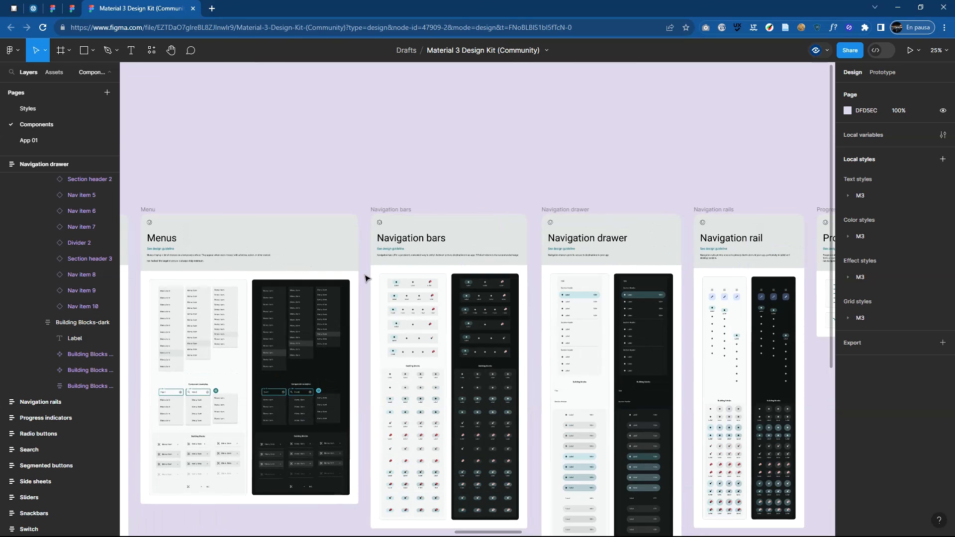
drag(441, 179, 680, 119)
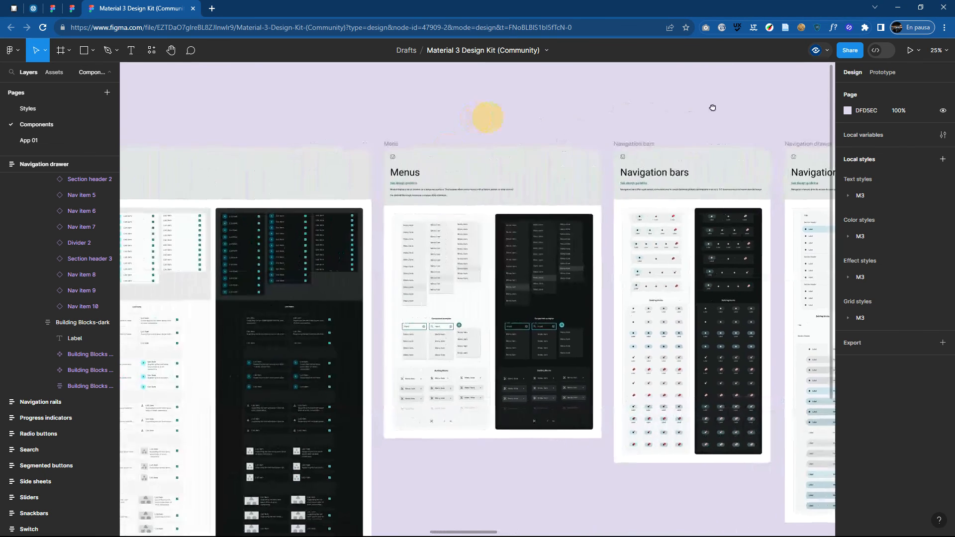
drag(431, 160, 545, 159)
drag(328, 135, 627, 149)
drag(288, 141, 476, 157)
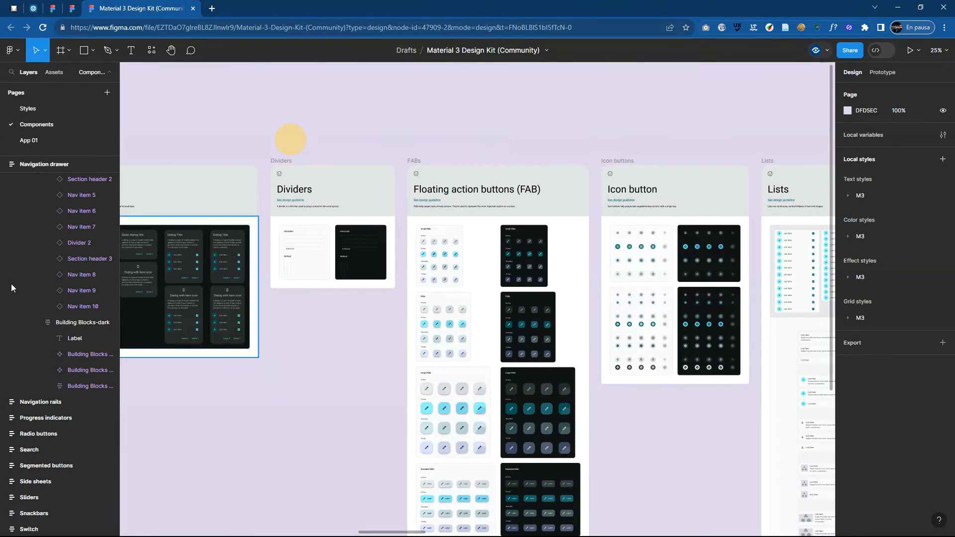